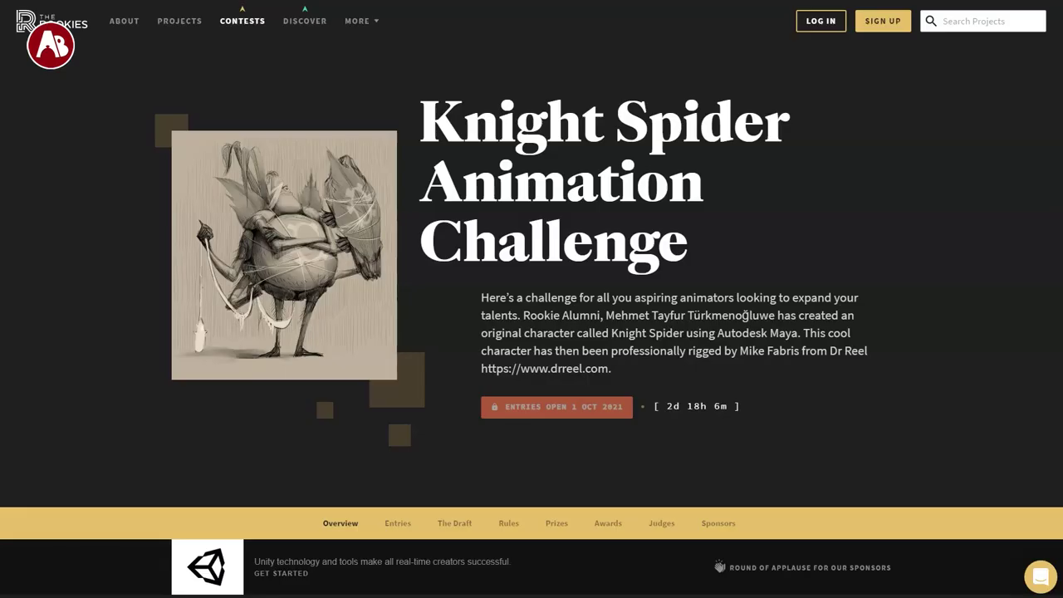
Read through the Knight Spider contest overview and the free Maya rig article, including its training video section.
scroll(531, 299, down, 6)
scroll(532, 299, down, 2)
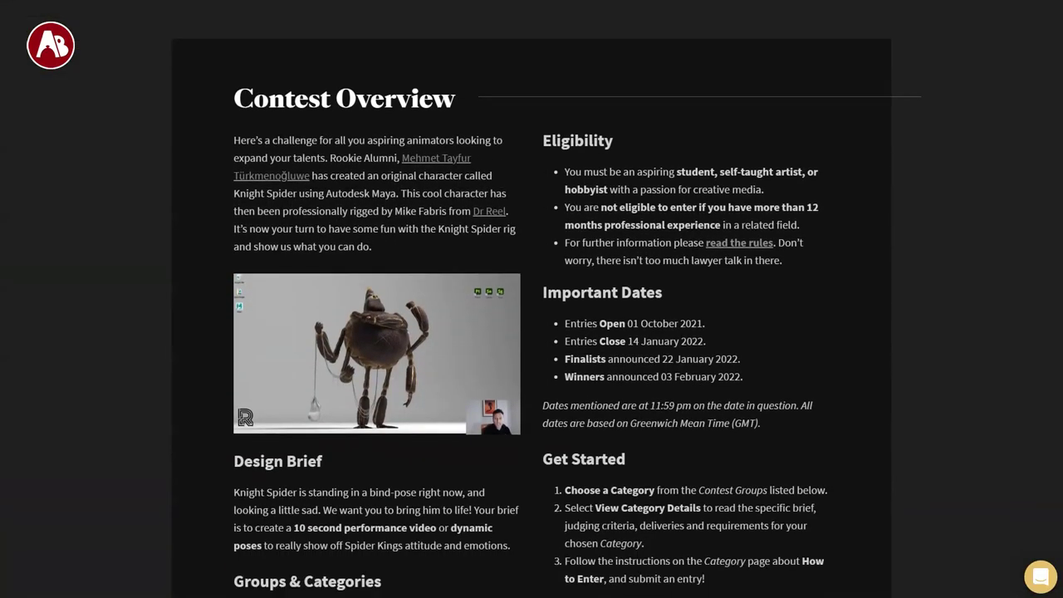
scroll(531, 299, down, 13)
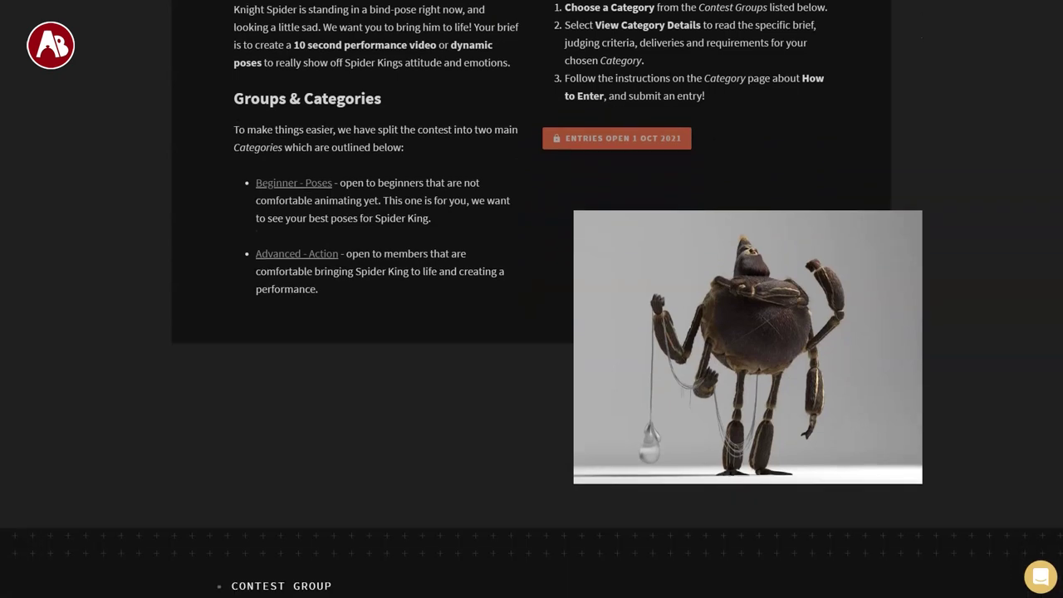
scroll(531, 299, down, 3)
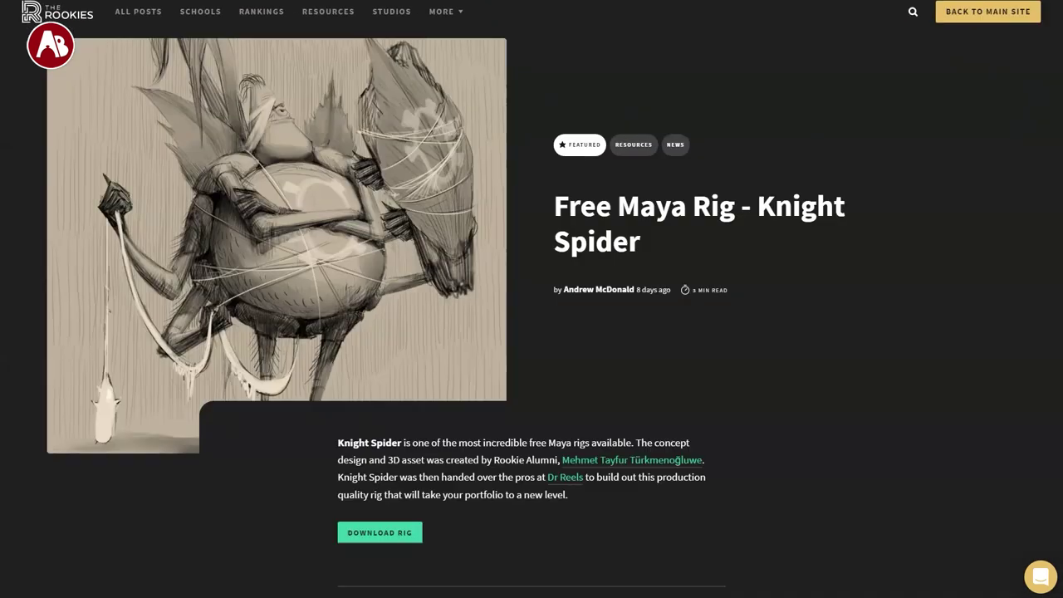
scroll(532, 299, down, 6)
scroll(531, 299, down, 13)
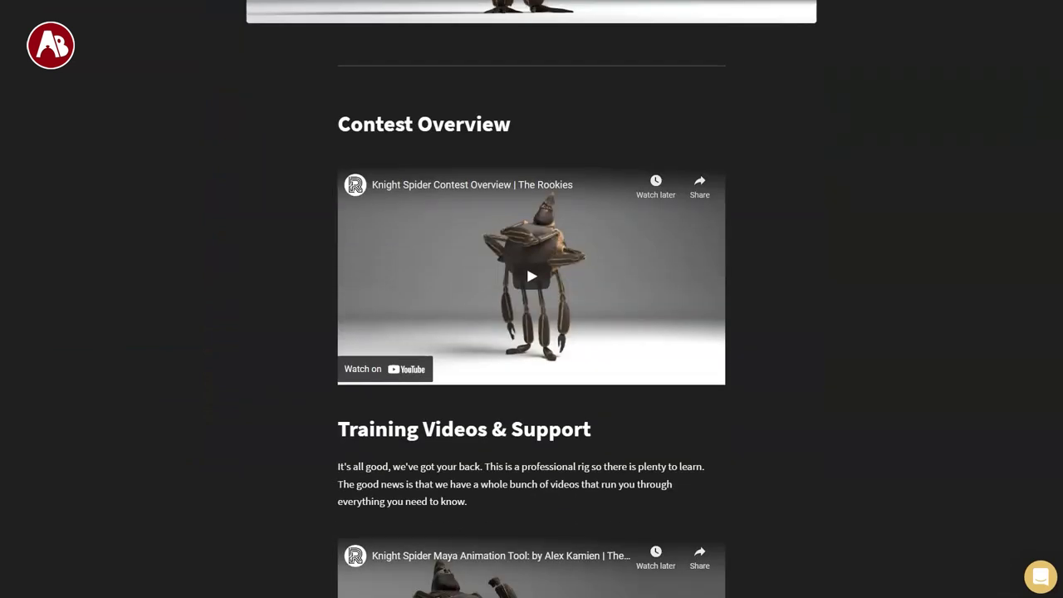
scroll(531, 299, down, 9)
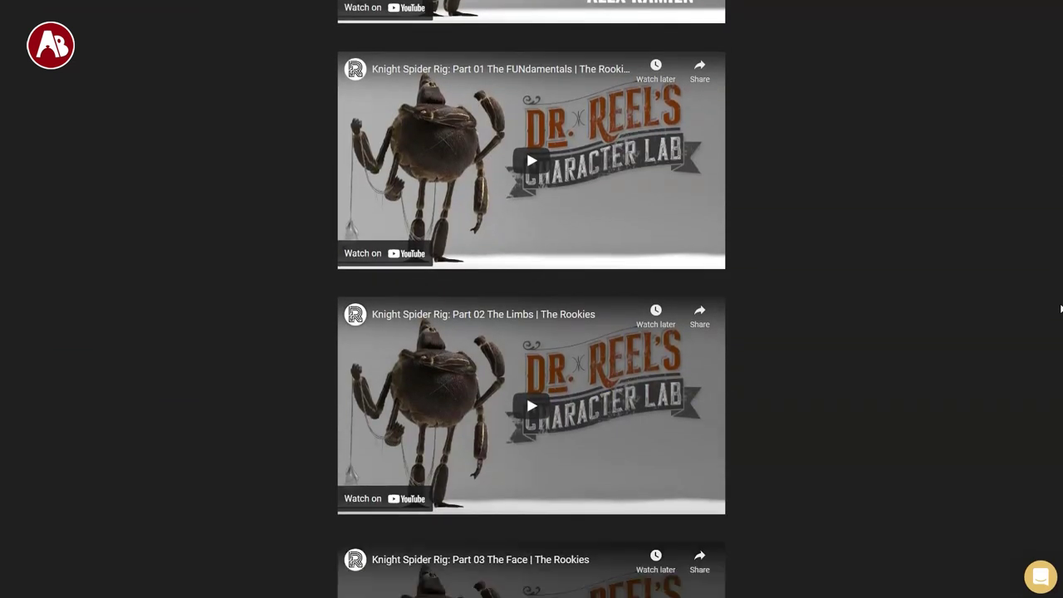
drag(1060, 308, 1061, 141)
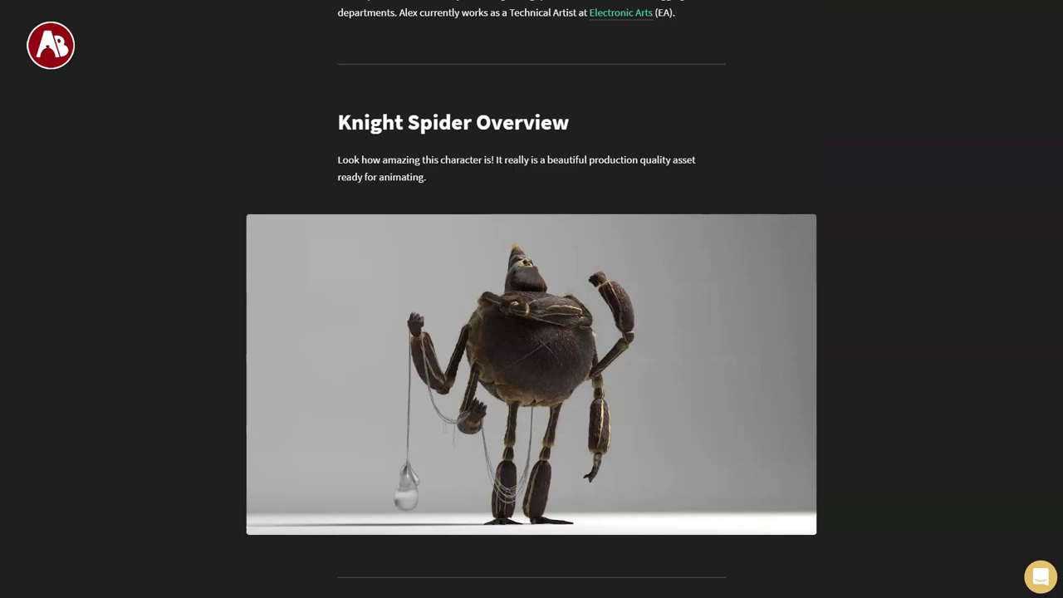
scroll(531, 299, up, 10)
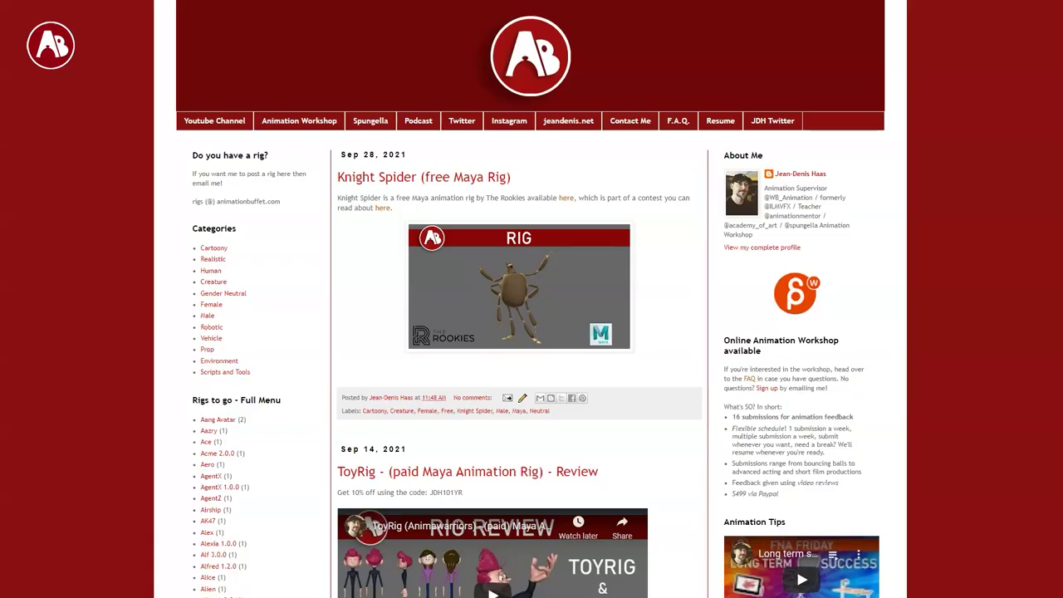
Look through the rig blog's posts and its alphabetical list of available rigs.
scroll(531, 299, down, 12)
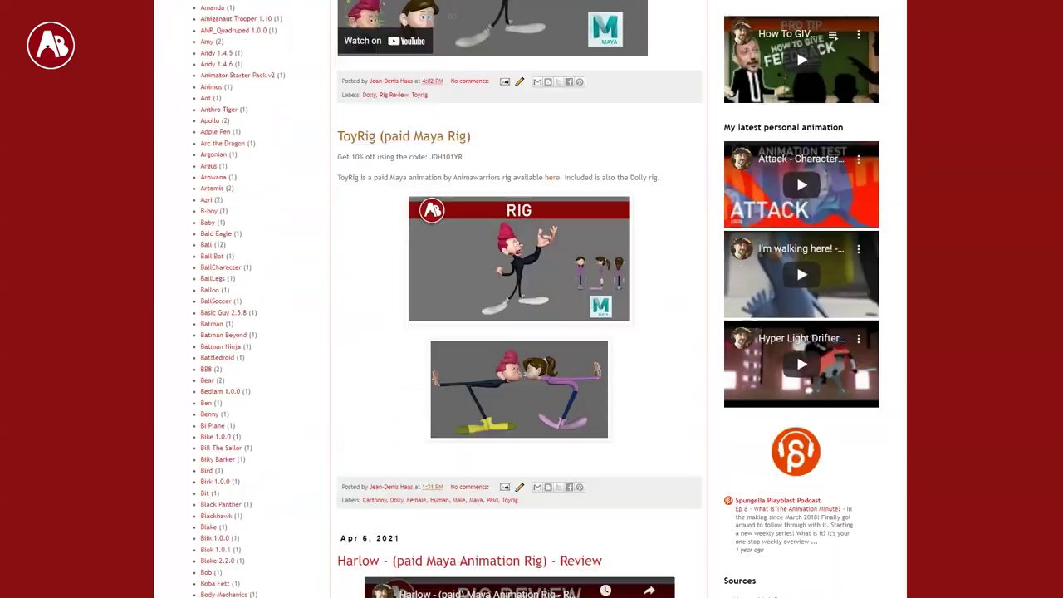
scroll(532, 299, down, 15)
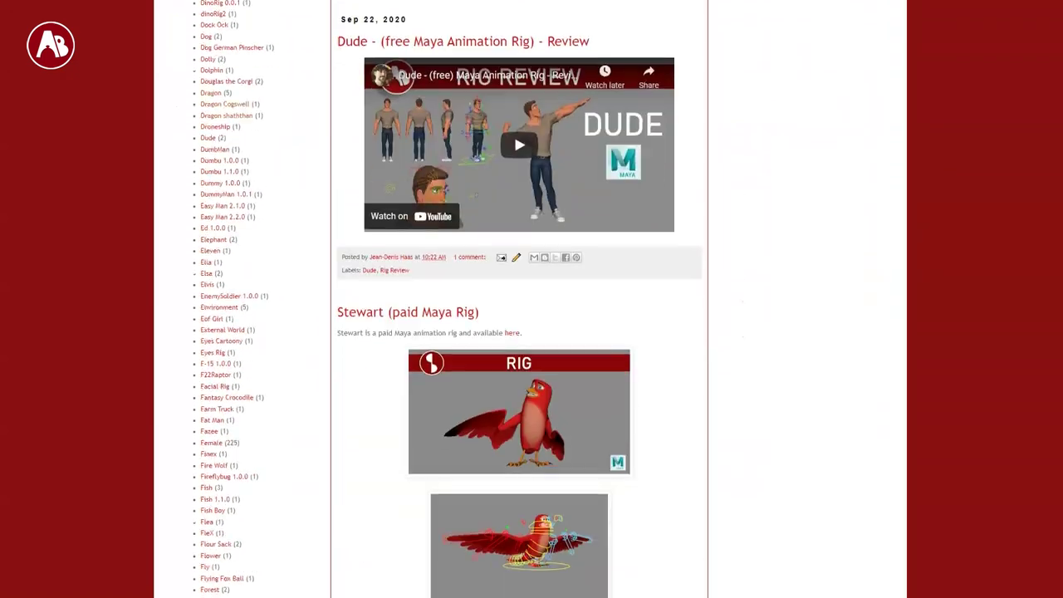
scroll(531, 299, down, 15)
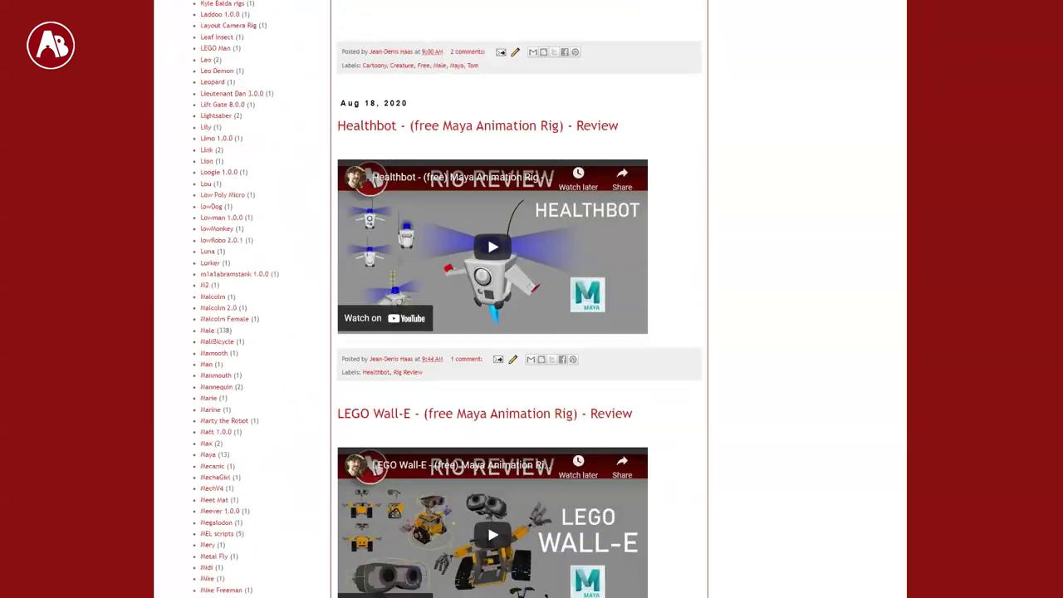
scroll(532, 299, down, 15)
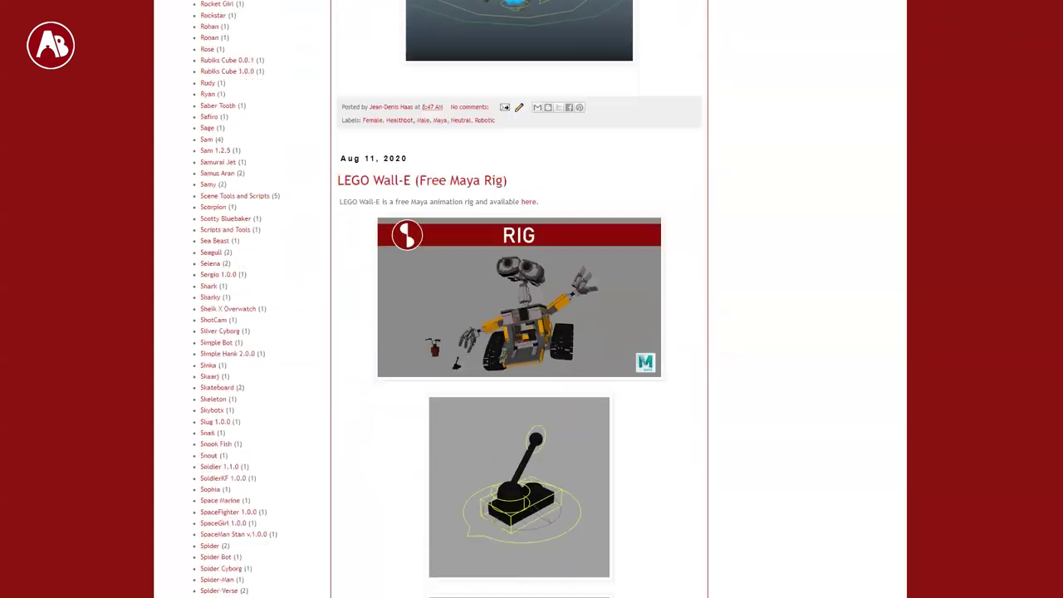
scroll(531, 299, down, 16)
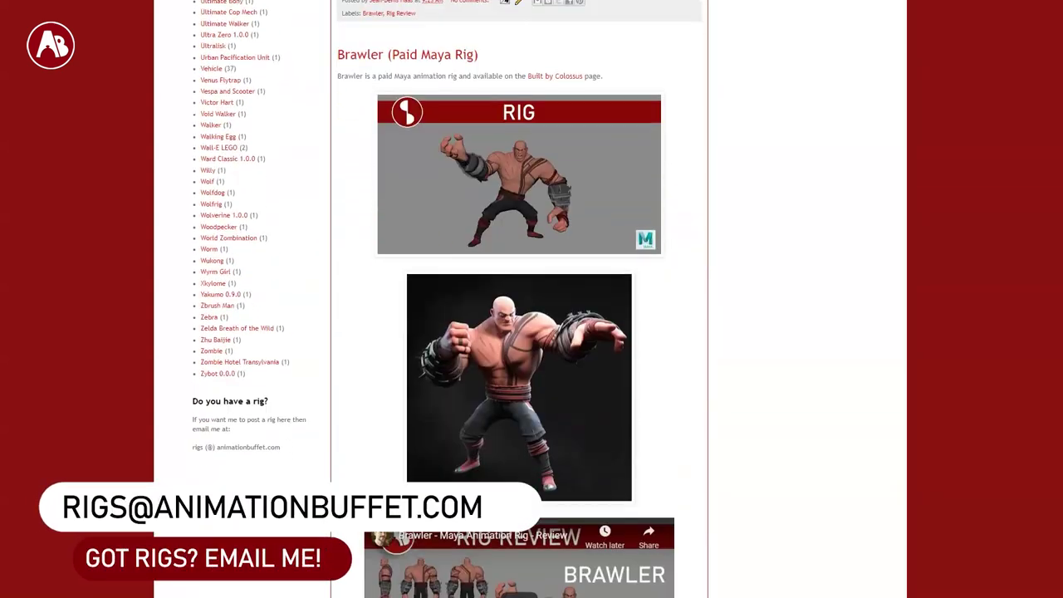
scroll(532, 299, down, 11)
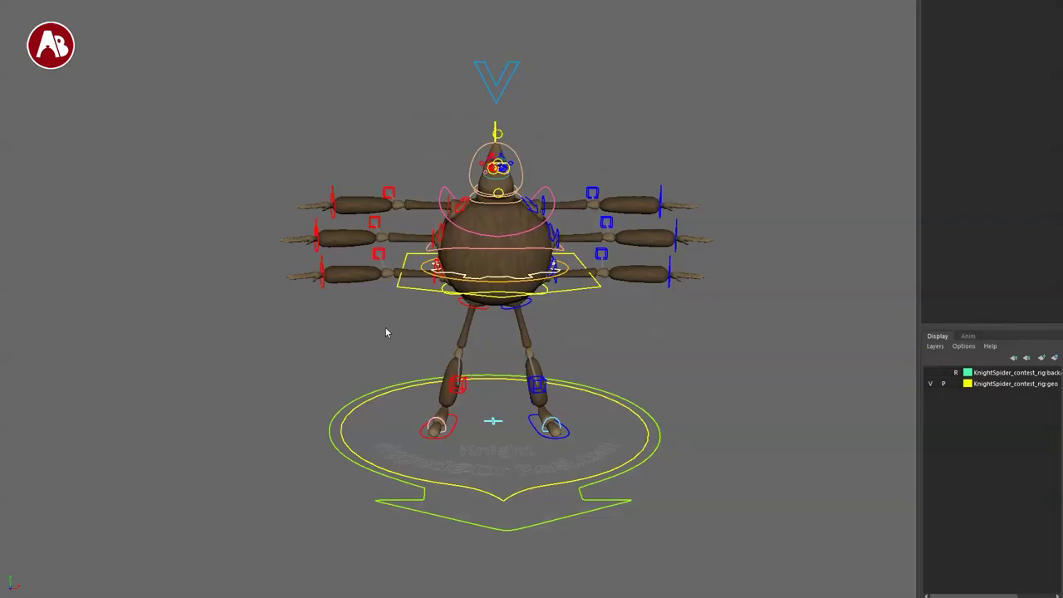
Switch to Maya, select the rig's outermost CNT_GOD control, try moving the whole character with it, and undo the move.
alt+drag(240, 343, 351, 408)
click(310, 479)
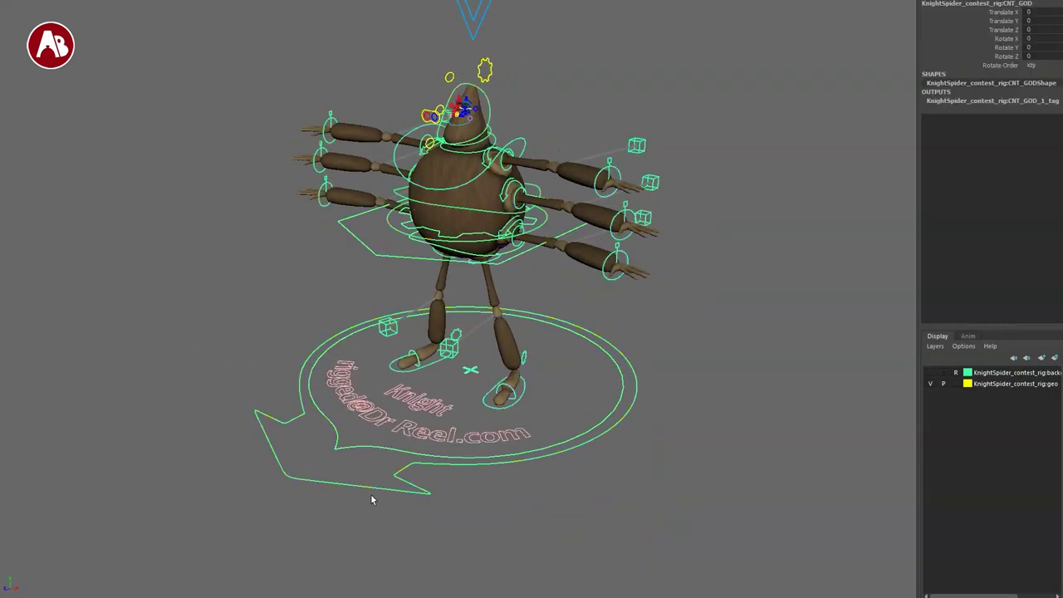
alt+middle_drag(404, 498, 410, 507)
scroll(629, 302, down, 1)
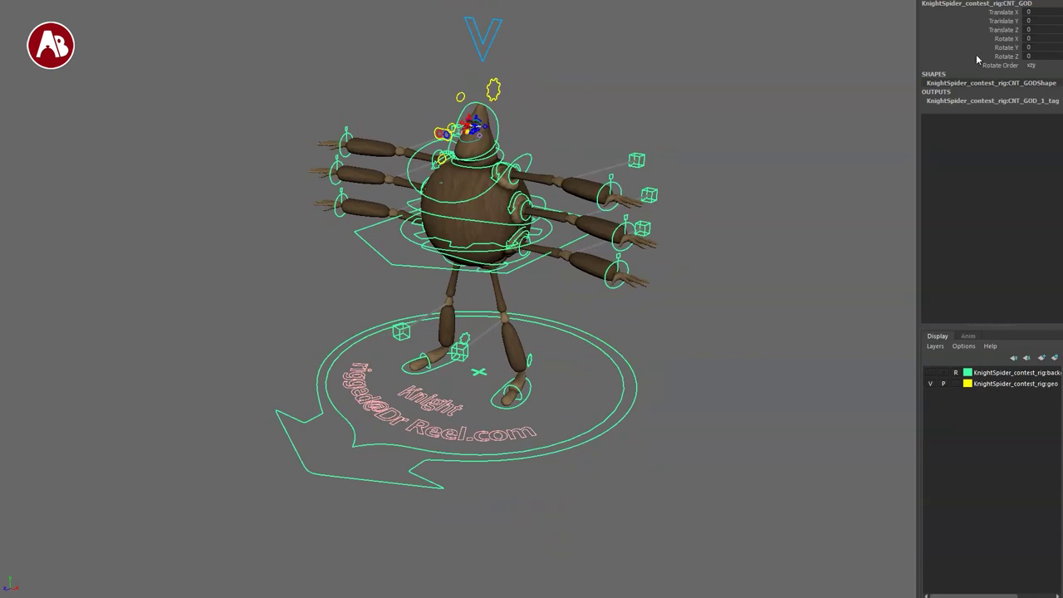
drag(479, 371, 458, 420)
key(ctrl+z)
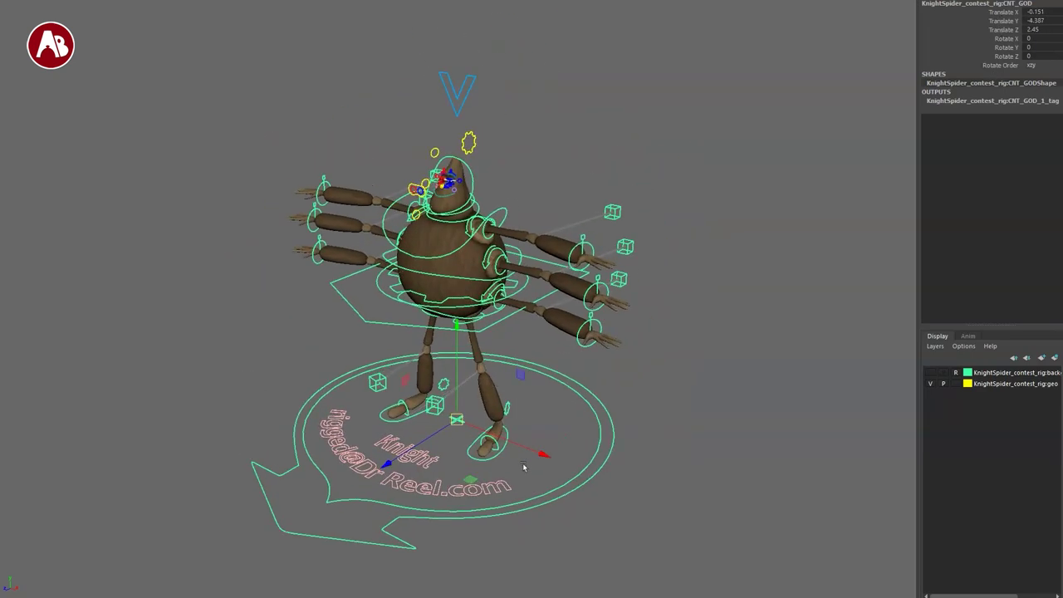
key(ctrl+z)
Turn on Sub Visibility for the CNT_GROUND control, try moving the inner sub ground ring, and undo the move.
click(406, 453)
alt+middle_drag(493, 490, 514, 530)
alt+right_drag(514, 530, 513, 500)
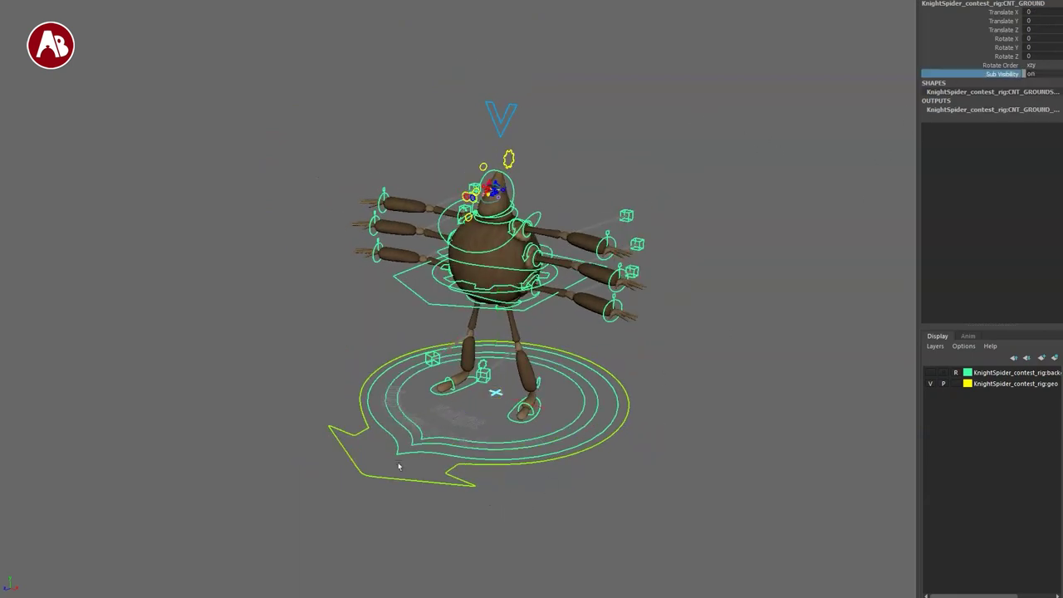
click(413, 424)
click(421, 437)
drag(496, 393, 479, 413)
key(ctrl+z)
Select the ground pivot control between the feet and shift it about -16.8 units in X.
click(377, 495)
click(394, 469)
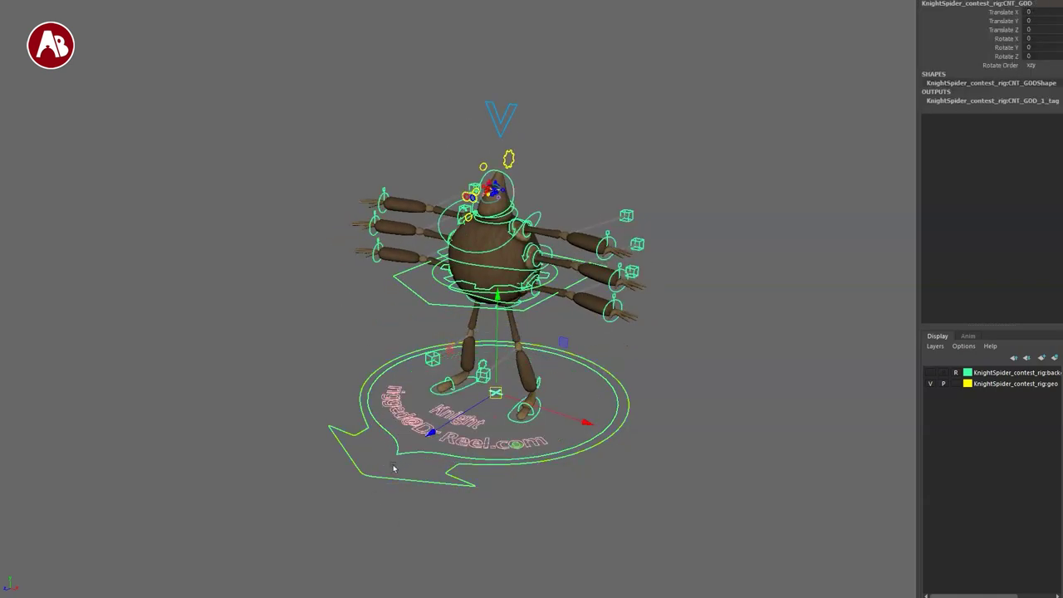
click(407, 466)
alt+drag(477, 404, 499, 405)
key(e)
key(q)
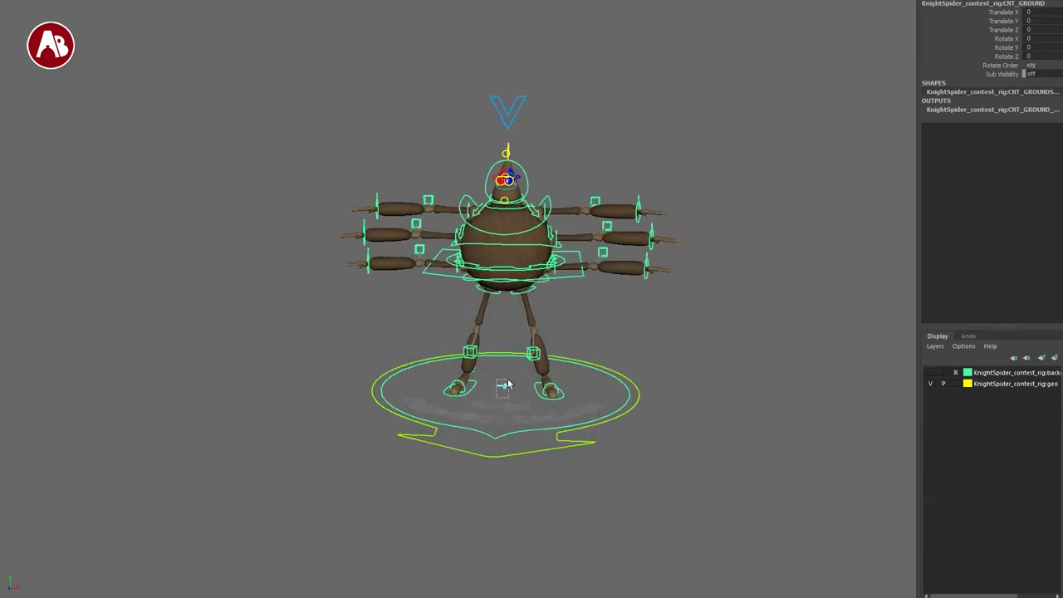
click(505, 385)
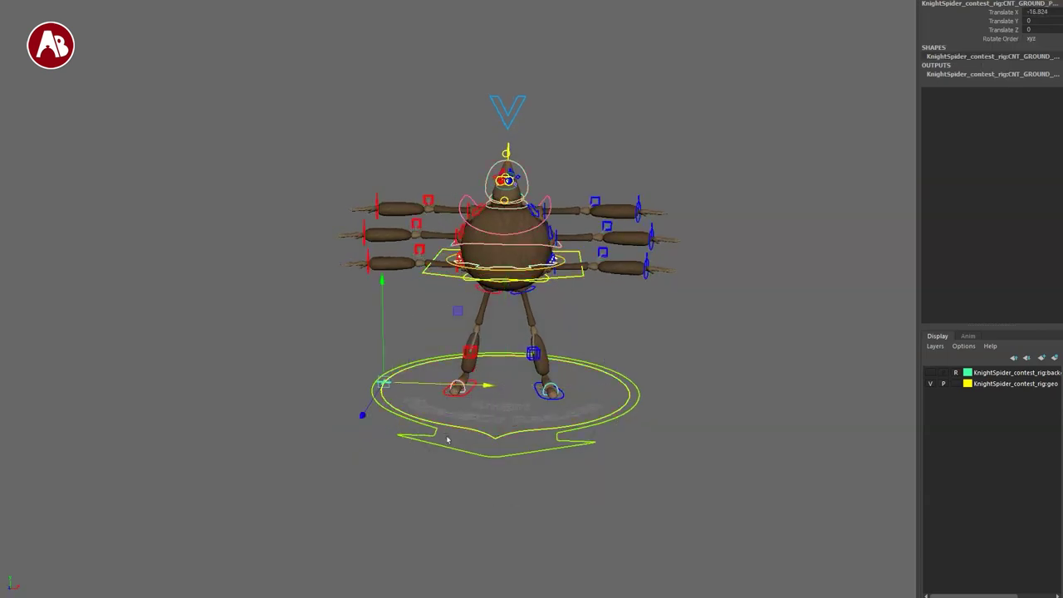
Try rotating the ground control around its shifted pivot, and undo both the rotation and the pivot shift.
key(q)
click(477, 435)
drag(466, 335, 486, 368)
key(ctrl+z)
key(ctrl+z)
key(ctrl+z)
Raise the ground pivot control to the character's head, about 30.4 units in Y.
click(527, 430)
alt+drag(473, 470, 440, 512)
alt+right_drag(440, 512, 510, 500)
alt+drag(509, 502, 505, 442)
click(505, 405)
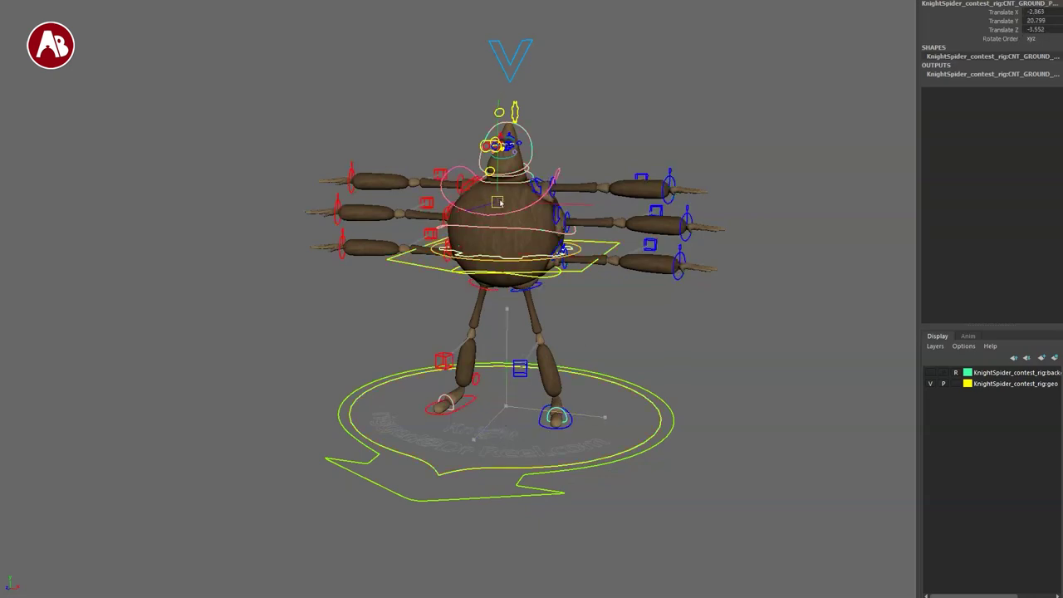
alt+drag(507, 136, 482, 139)
alt+drag(418, 134, 576, 299)
Try rotating the ground control around the raised pivot, and undo the rotation and the pivot move.
click(476, 454)
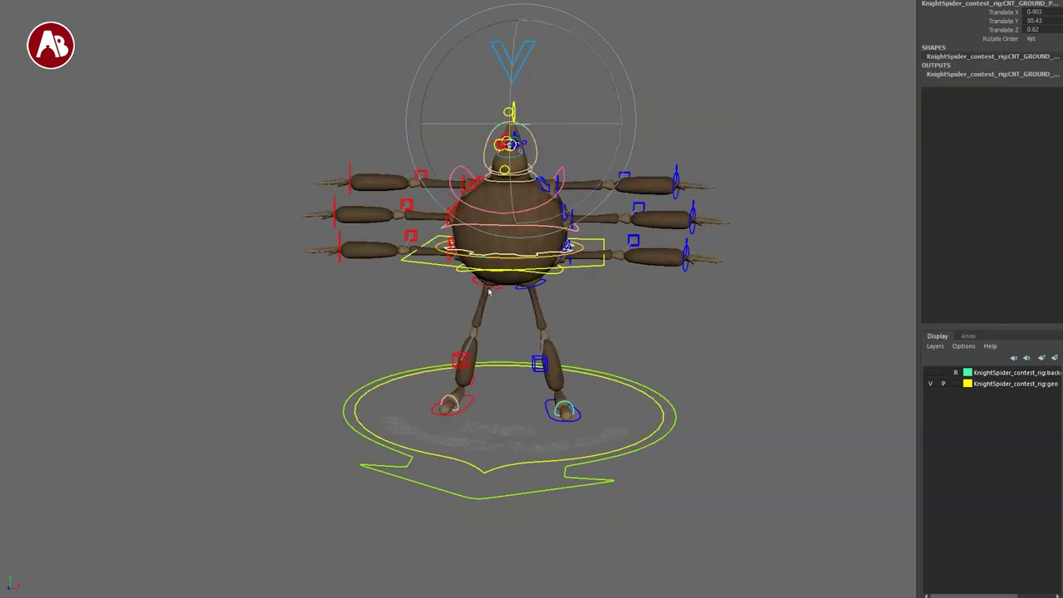
key(ctrl+z)
key(ctrl+z)
key(ctrl+z)
key(ctrl+z)
Select the CNT_GROUND control and lower it with the character below the CNT_GOD control.
alt+middle_drag(407, 348, 426, 318)
click(426, 318)
alt+drag(523, 492, 441, 485)
click(482, 441)
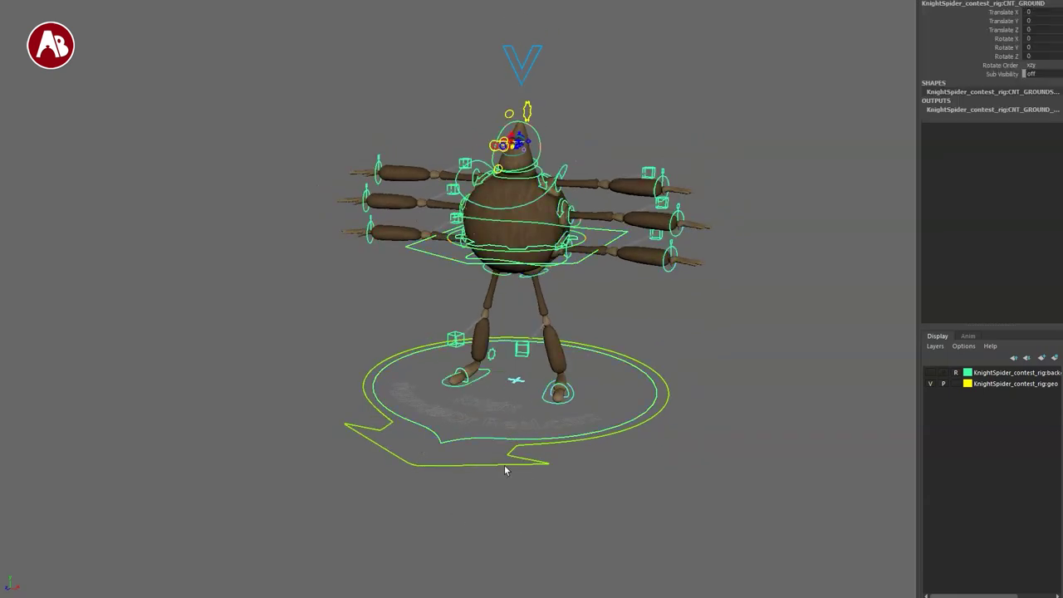
alt+right_drag(505, 471, 415, 438)
alt+drag(414, 438, 363, 435)
key(w)
drag(495, 259, 495, 369)
Try rotating the CNT_GOD control about 52.4 degrees in X and moving it, and undo all changes to both controls.
alt+drag(444, 434, 376, 416)
click(375, 384)
key(e)
drag(422, 285, 408, 376)
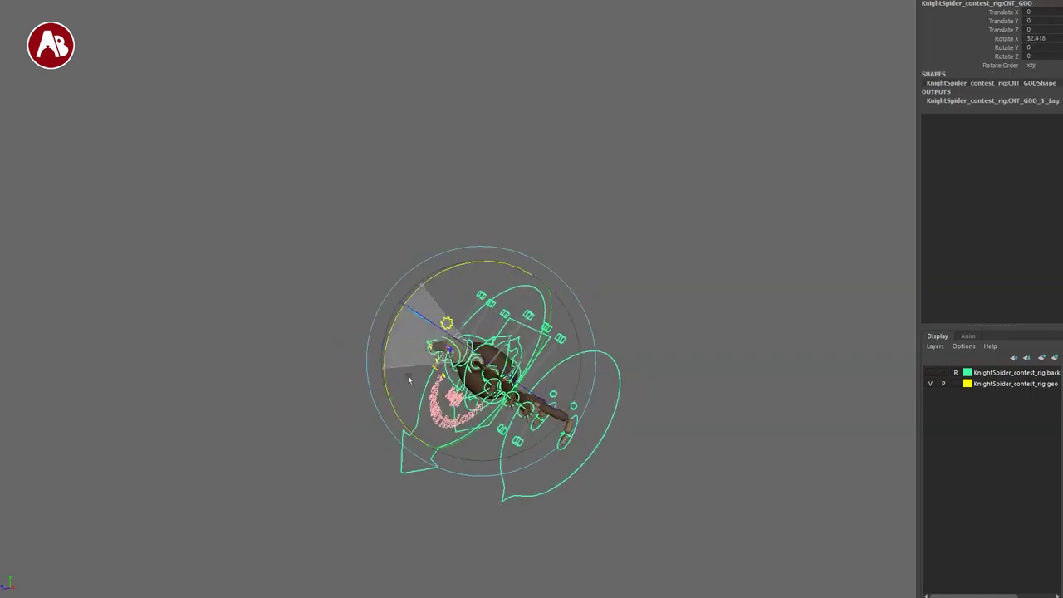
key(w)
drag(480, 362, 461, 249)
key(ctrl+z)
key(ctrl+z)
key(ctrl+z)
key(ctrl+z)
key(ctrl+z)
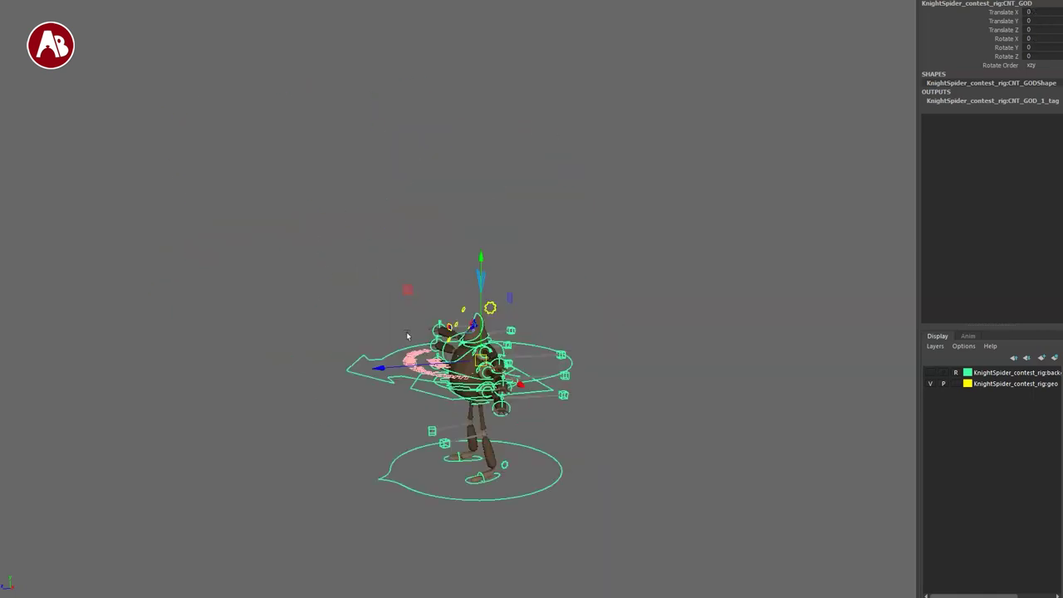
Check the ground pivot control, select CNT_GROUND, and switch its Sub Visibility on.
alt+drag(370, 480, 479, 466)
alt+middle_drag(362, 416, 286, 422)
alt+right_drag(287, 422, 480, 502)
alt+drag(480, 502, 446, 510)
click(414, 400)
alt+middle_drag(436, 350, 449, 308)
alt+right_drag(449, 308, 480, 404)
alt+middle_drag(480, 405, 491, 362)
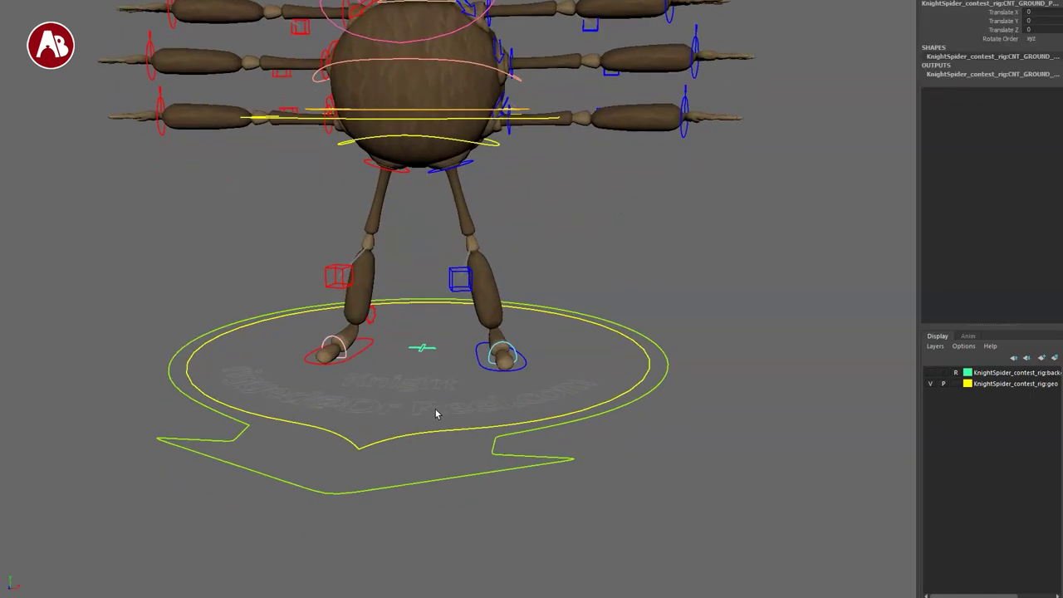
drag(431, 396, 445, 456)
alt+right_drag(503, 465, 498, 446)
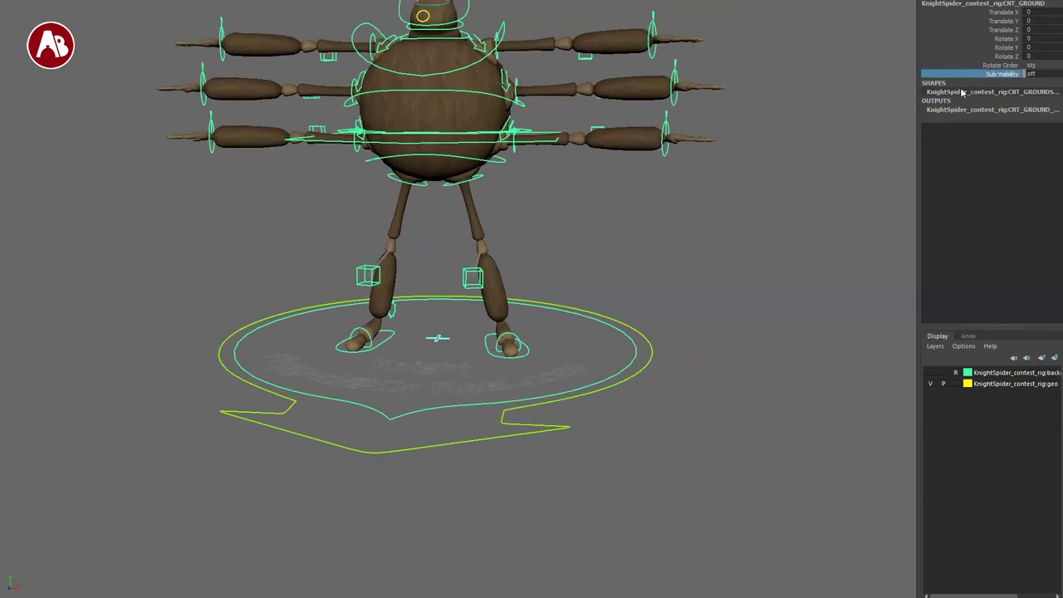
middle_drag(711, 246, 844, 272)
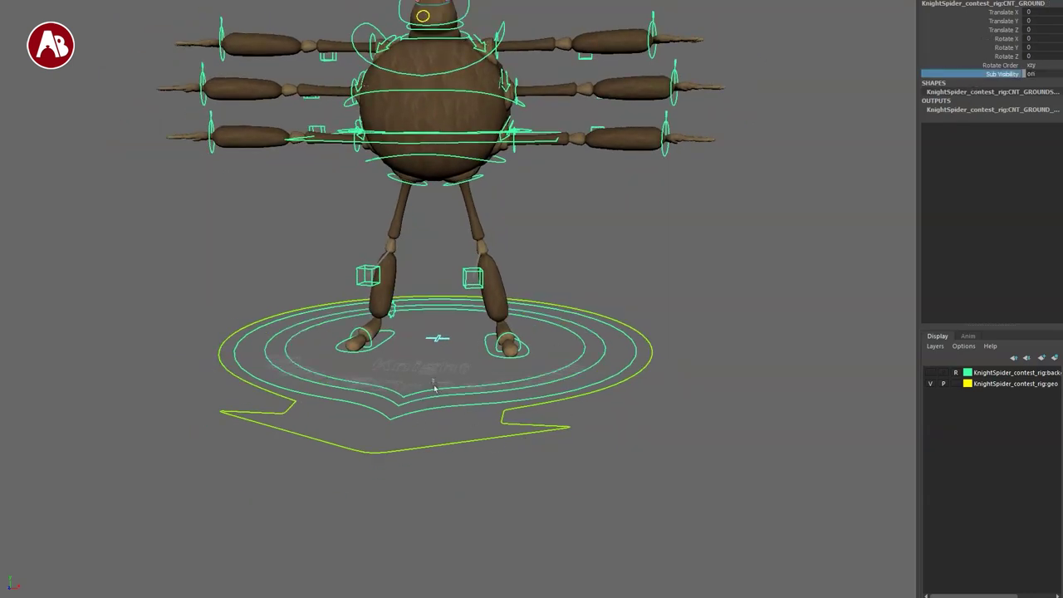
Select the sub ground rings in turn to inspect them, and hide them again.
click(416, 410)
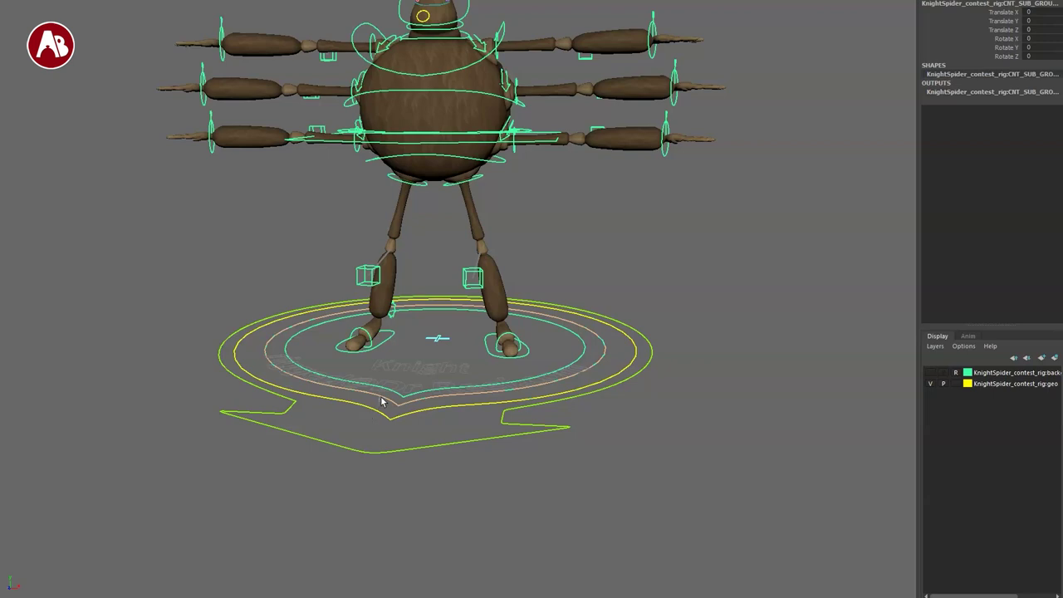
click(382, 401)
click(378, 392)
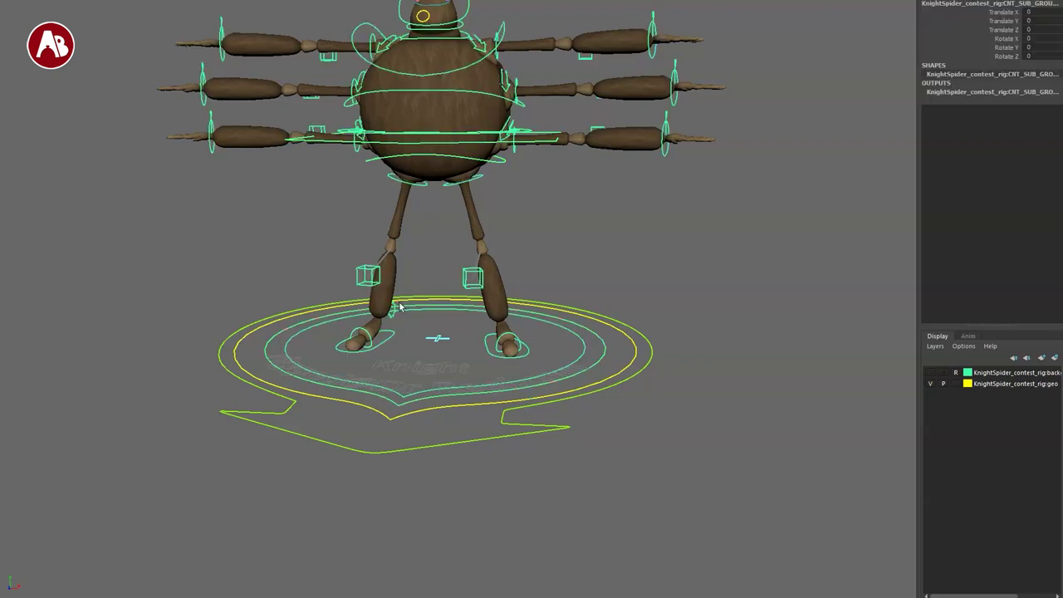
click(415, 353)
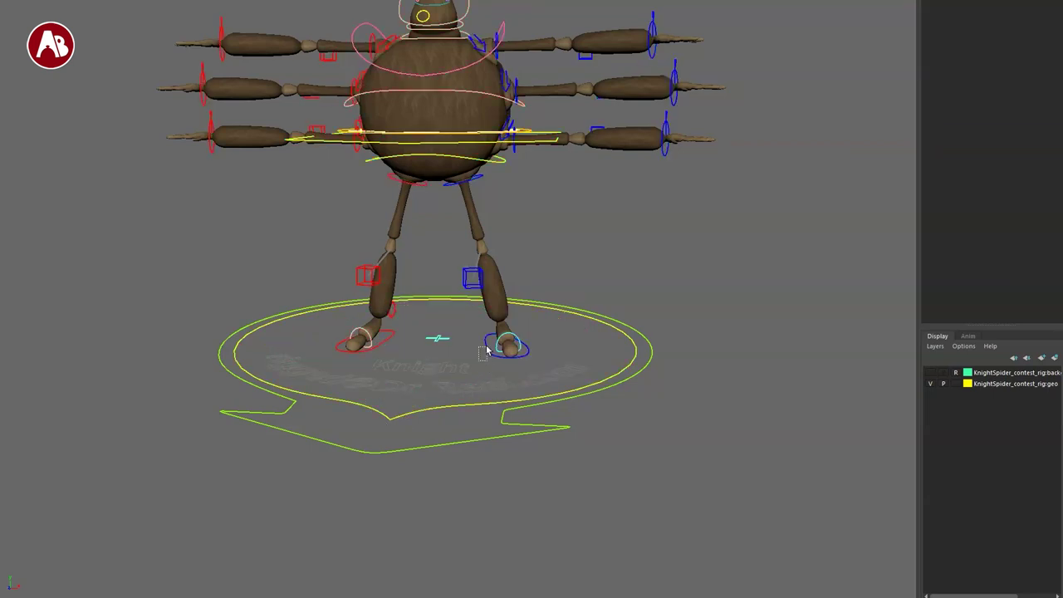
Select the blue foot control, frame it, and lift the foot about 1.5 units in Y.
drag(487, 347, 490, 345)
key(f)
alt+drag(565, 485, 776, 268)
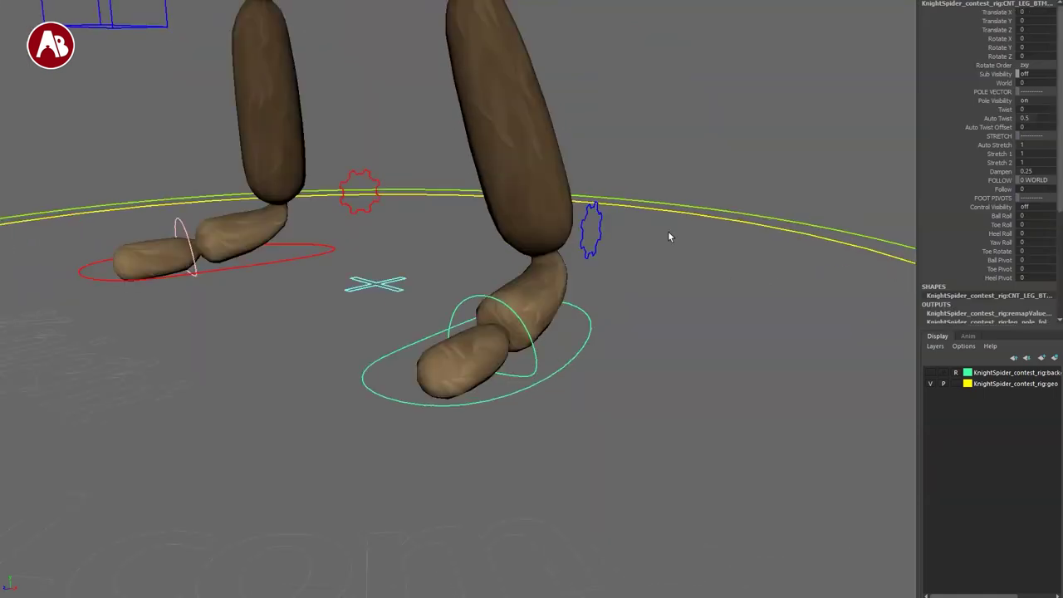
alt+middle_drag(468, 396, 466, 420)
drag(501, 301, 491, 235)
Rotate the blue foot control about 34.5 degrees in X so the foot points downward.
alt+right_drag(548, 297, 445, 199)
alt+middle_drag(445, 200, 491, 255)
key(e)
drag(491, 255, 525, 301)
drag(546, 422, 564, 372)
Try a move on the blue leg, undo it, and set the leg's pole vector Follow to 1 (WORLD).
key(q)
key(w)
drag(364, 294, 392, 351)
key(ctrl+z)
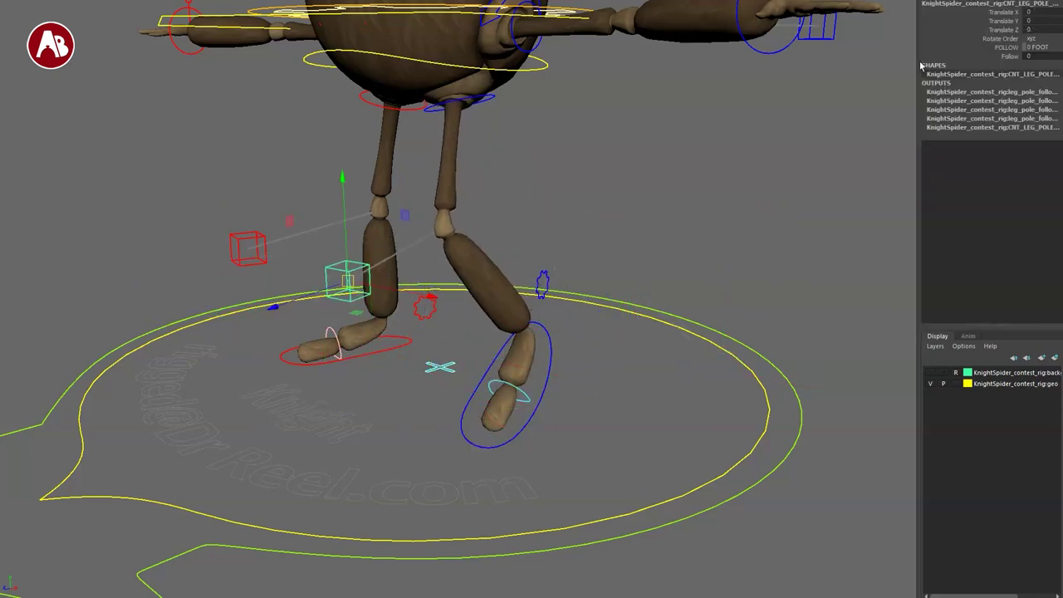
middle_drag(753, 107, 845, 169)
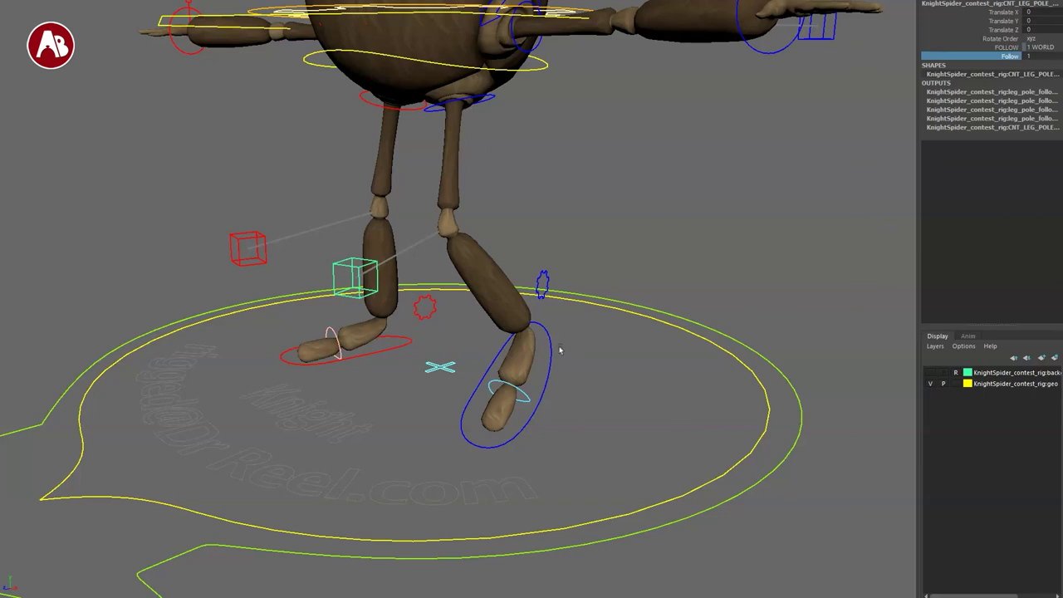
Try rotating the blue foot control to test the pole vector's world follow, and undo the rotation.
drag(563, 344, 564, 344)
key(e)
drag(526, 407, 380, 342)
key(ctrl+z)
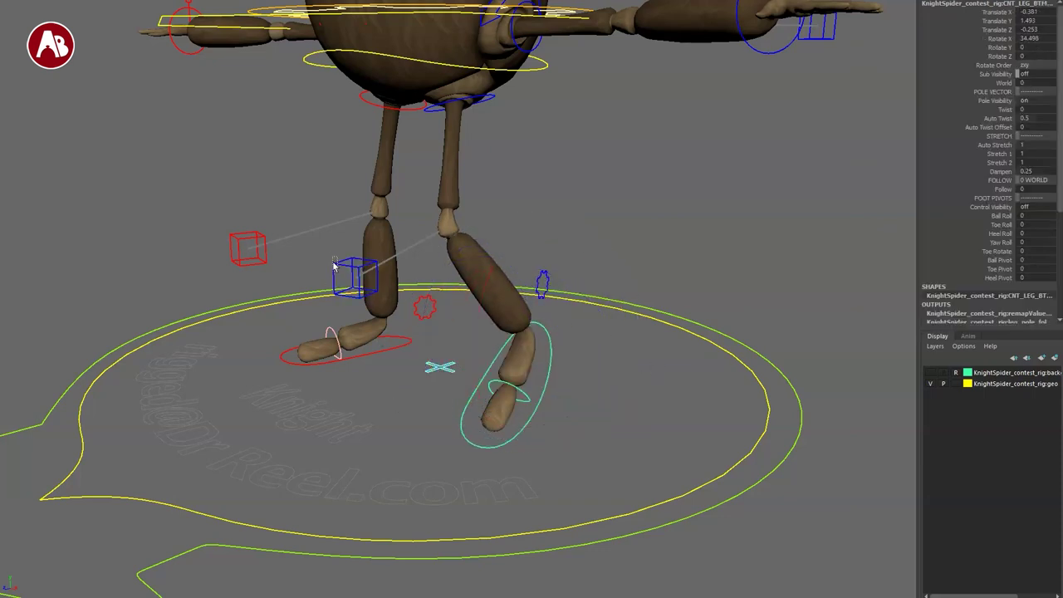
Set the blue leg pole vector's Follow back to 0 (FOOT), then reselect the blue foot control.
click(332, 262)
middle_drag(606, 187, 542, 201)
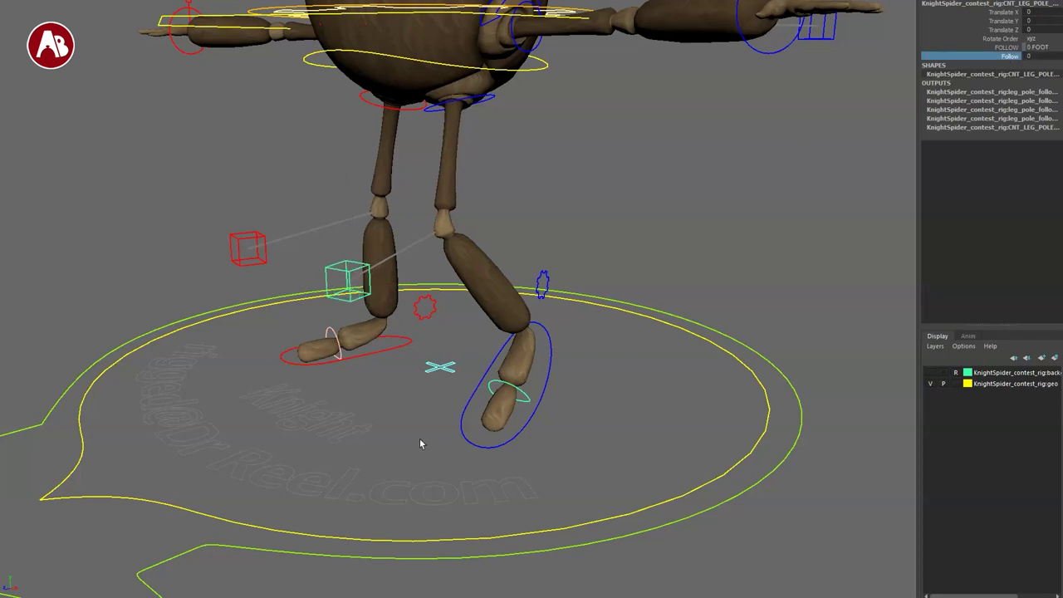
click(473, 443)
alt+middle_drag(528, 359, 555, 371)
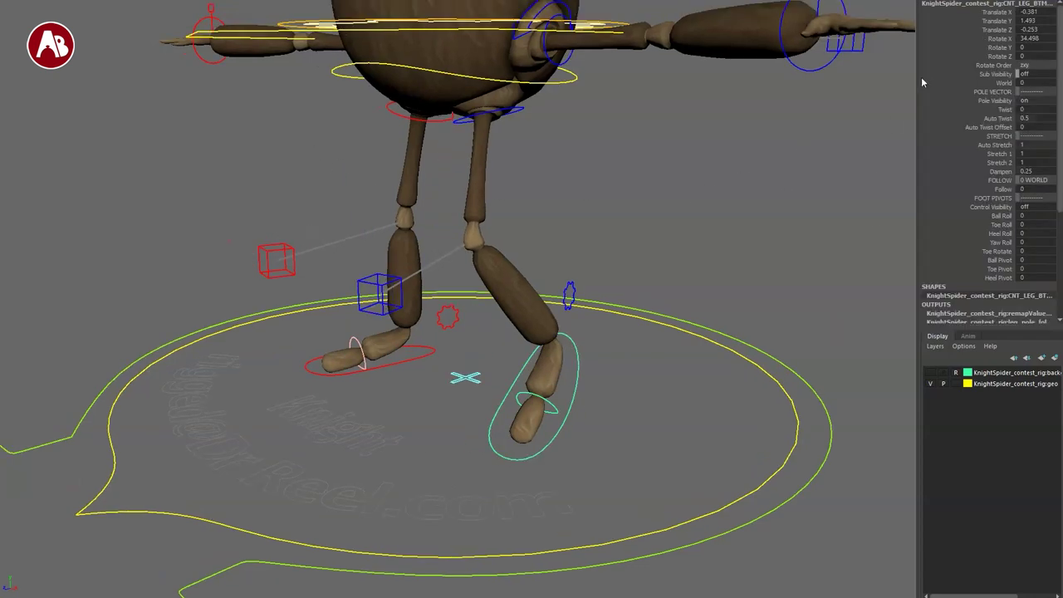
Undo the blue foot's rotation and lift to restore the leg's default pose.
key(ctrl+z)
key(ctrl+z)
key(ctrl+z)
key(ctrl+z)
key(ctrl+z)
key(ctrl+z)
key(ctrl+z)
key(ctrl+z)
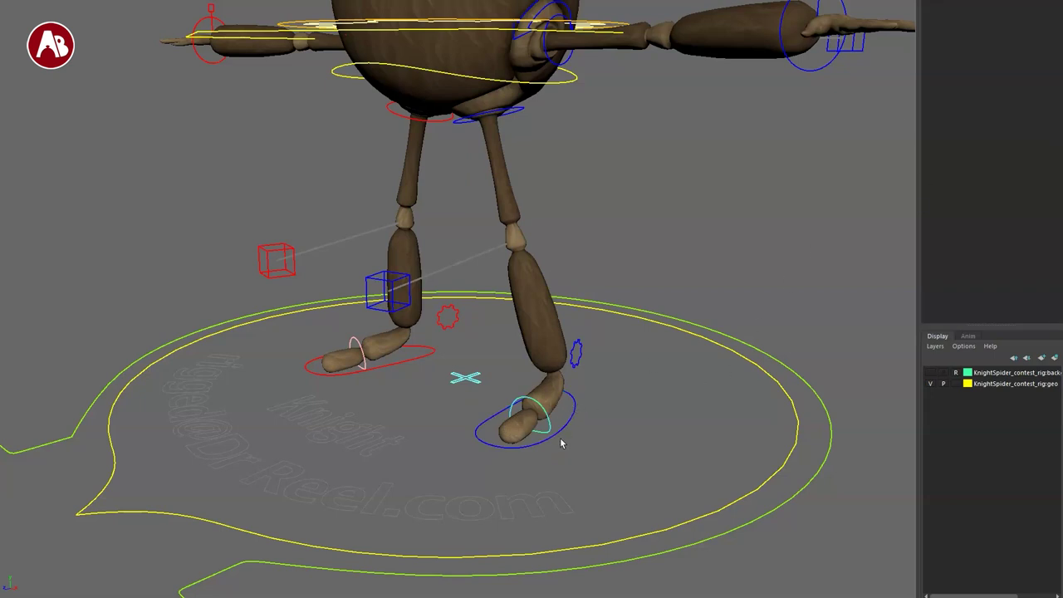
Try turning on the blue foot control's Sub Visibility, undo it, and reselect the foot control.
click(574, 417)
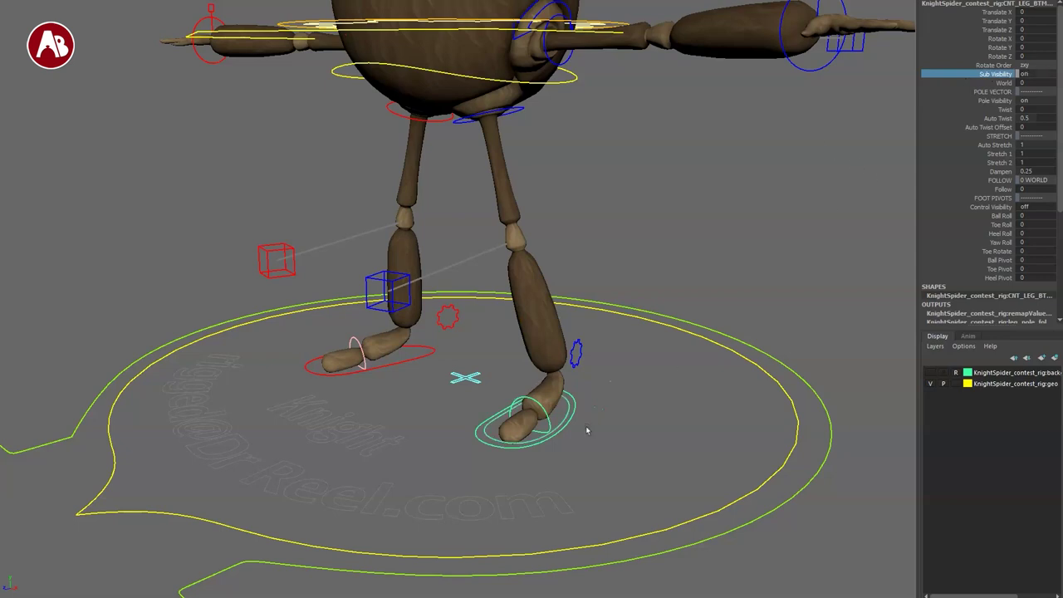
click(554, 419)
key(ctrl+z)
key(ctrl+z)
key(ctrl+z)
click(567, 411)
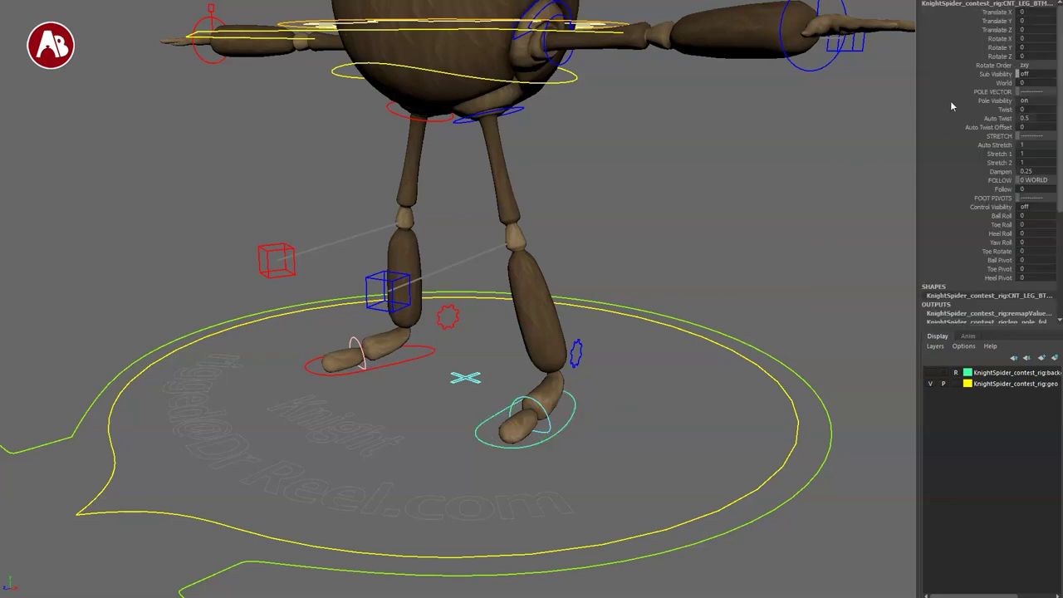
Try out the World and Twist attributes of the blue foot control and undo the changes.
middle_drag(730, 177, 650, 167)
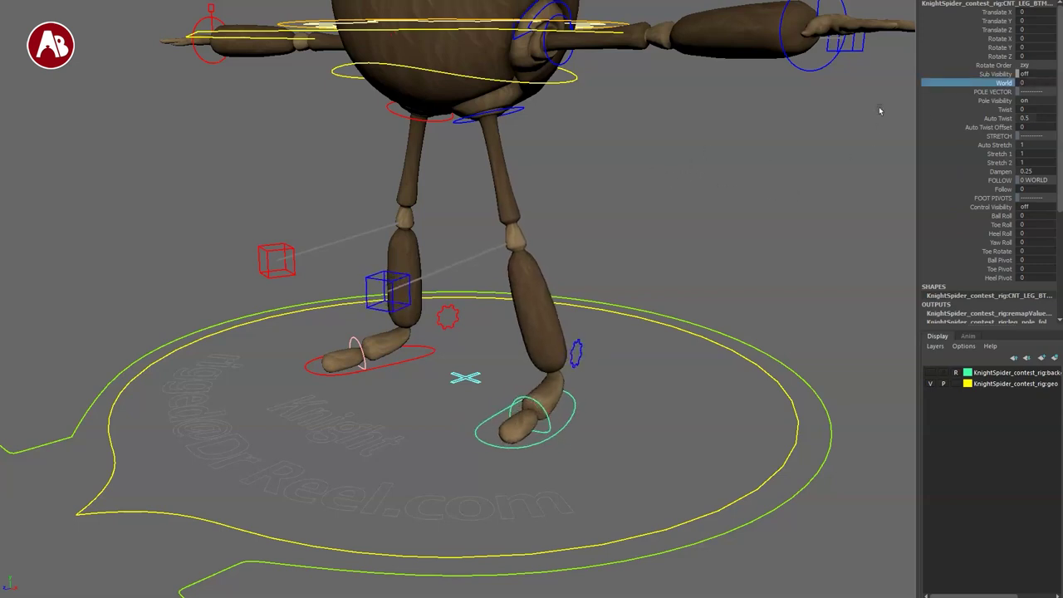
middle_drag(747, 163, 624, 175)
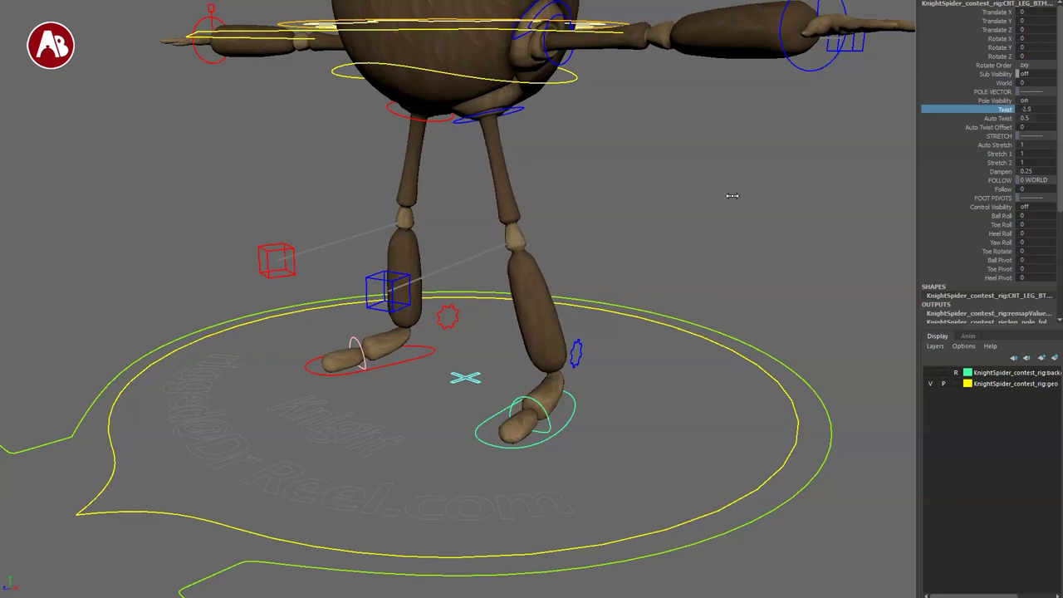
drag(366, 292, 427, 301)
click(383, 293)
key(ctrl+z)
key(ctrl+z)
key(ctrl+z)
Try raising the blue leg's Stretch 1 and Stretch 2 to 4.7 and undo the change.
click(953, 127)
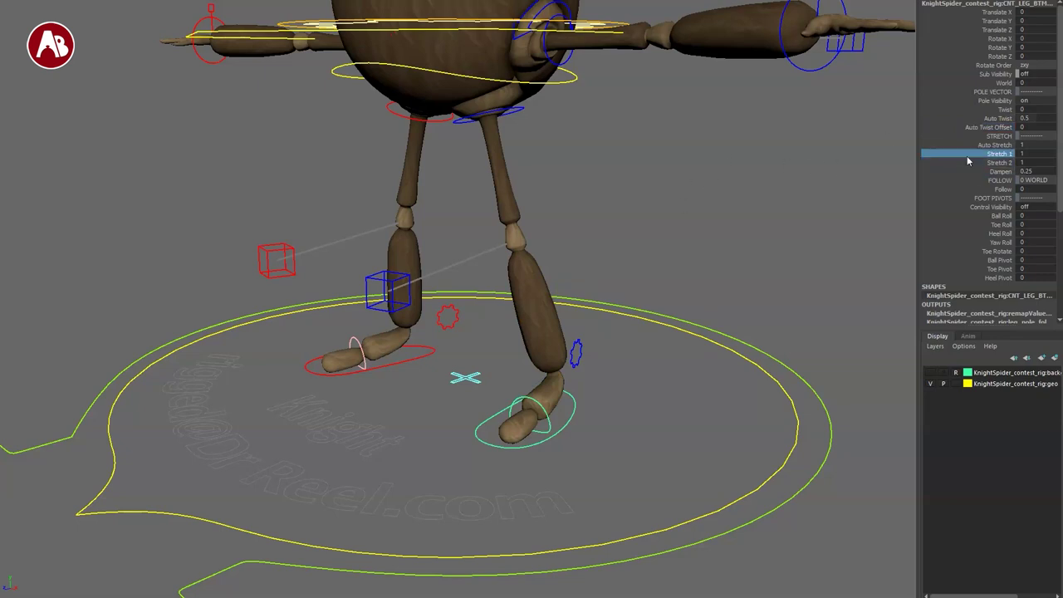
mouse_move(817, 156)
middle_down()
mouse_move(805, 159)
mouse_move(820, 156)
middle_up()
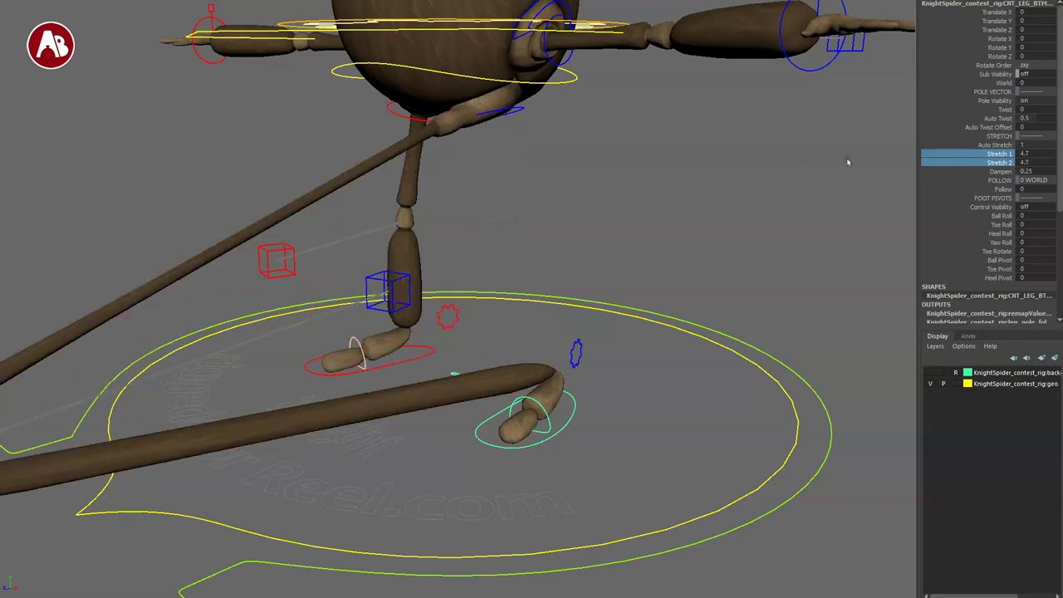
key(ctrl+z)
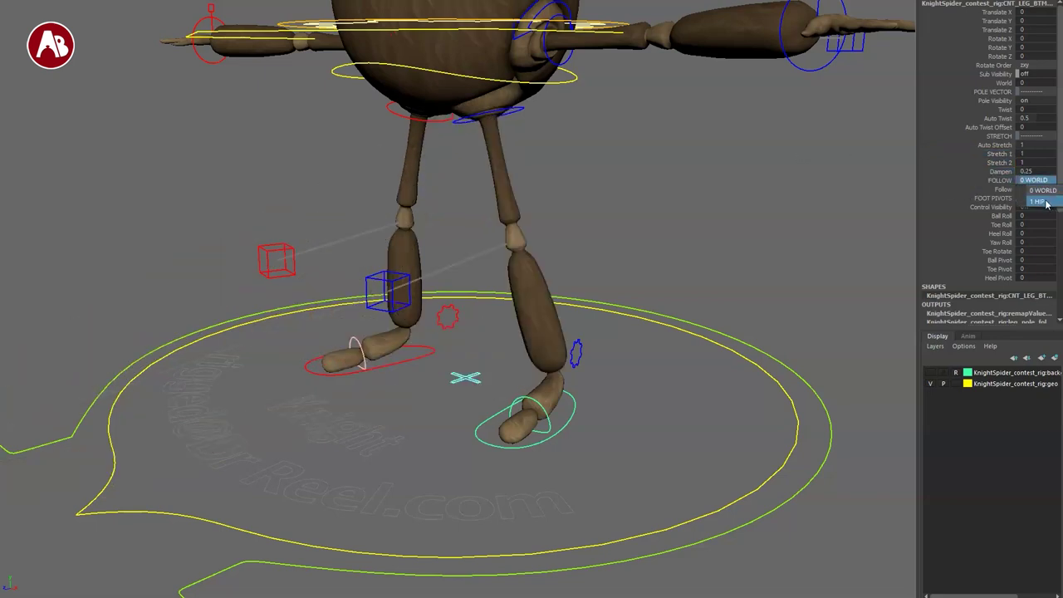
key(ctrl+z)
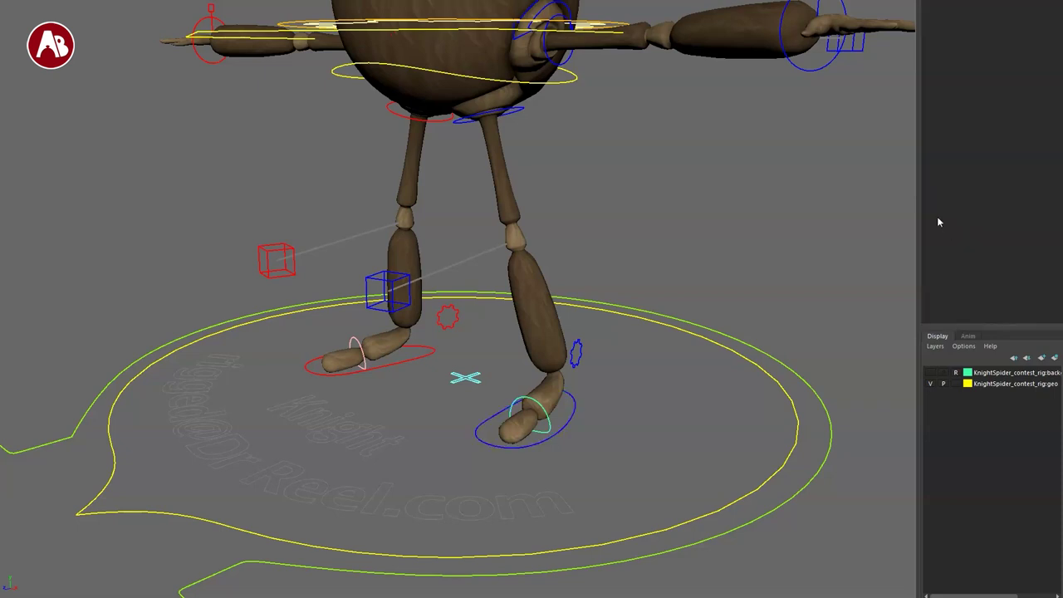
Turn on Control Visibility for the foot pivots of the blue foot control.
click(580, 406)
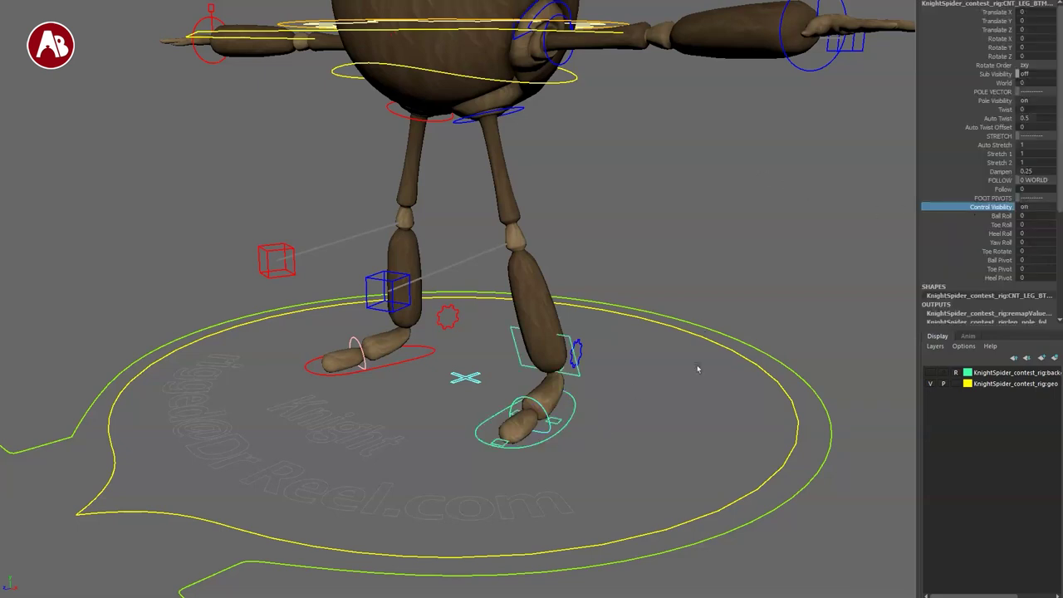
alt+middle_drag(662, 291, 586, 216)
alt+right_drag(586, 216, 674, 349)
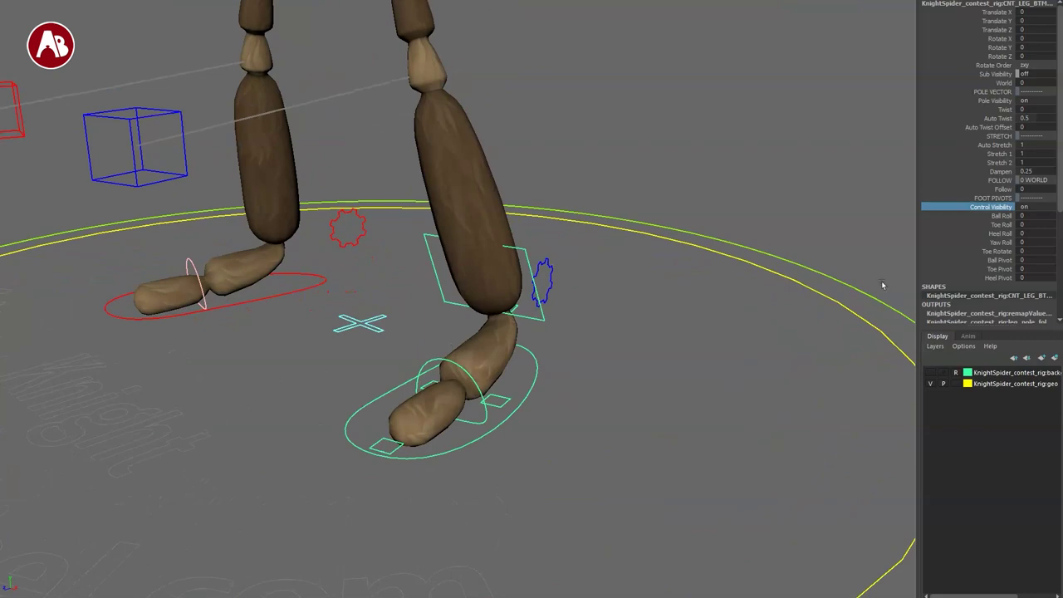
Test the blue foot's Ball Roll, Toe Roll, Heel Roll and Yaw Roll attributes, undoing each change.
middle_drag(773, 232, 838, 278)
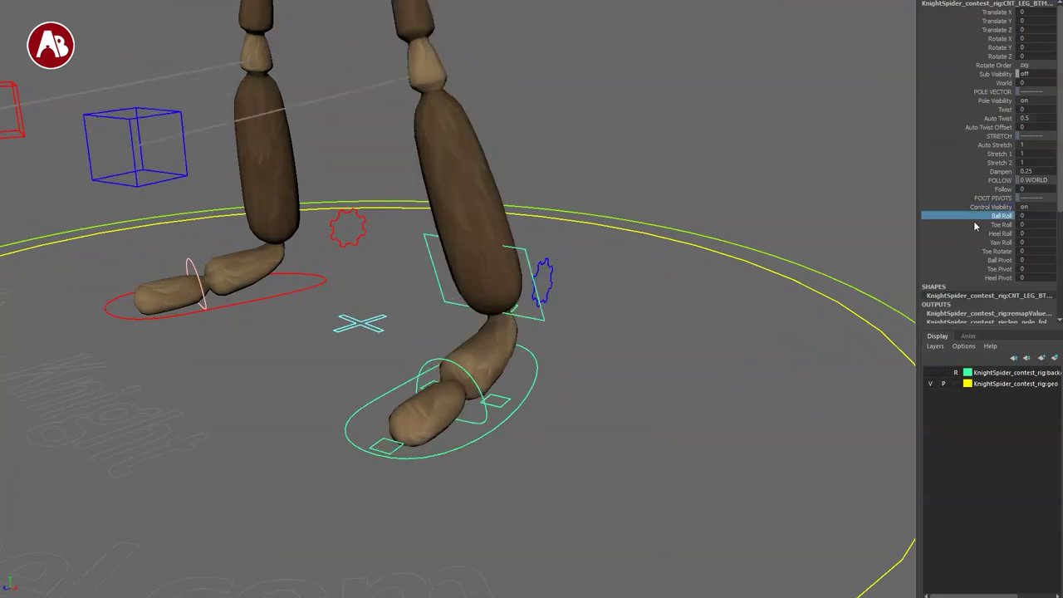
middle_drag(787, 224, 889, 263)
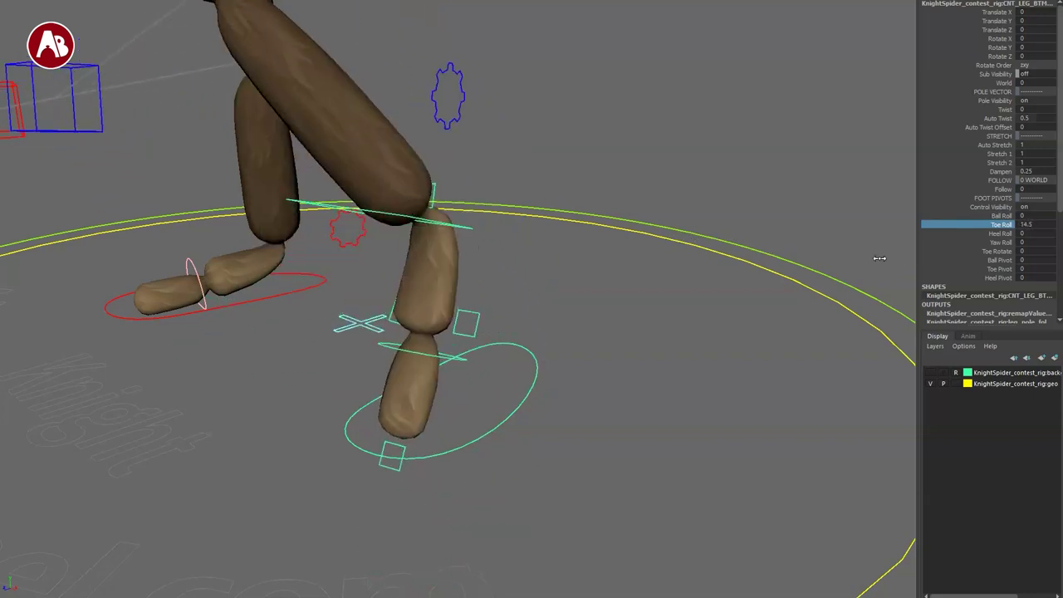
key(ctrl+z)
click(984, 234)
middle_drag(822, 223, 740, 223)
key(ctrl+z)
click(978, 243)
middle_drag(818, 209, 864, 256)
key(ctrl+z)
Test the blue foot's Toe Rotate, Ball Pivot, Toe Pivot and Heel Pivot attributes, undoing the changes.
middle_drag(735, 248, 838, 247)
middle_drag(775, 220, 867, 238)
click(955, 270)
key(ctrl+z)
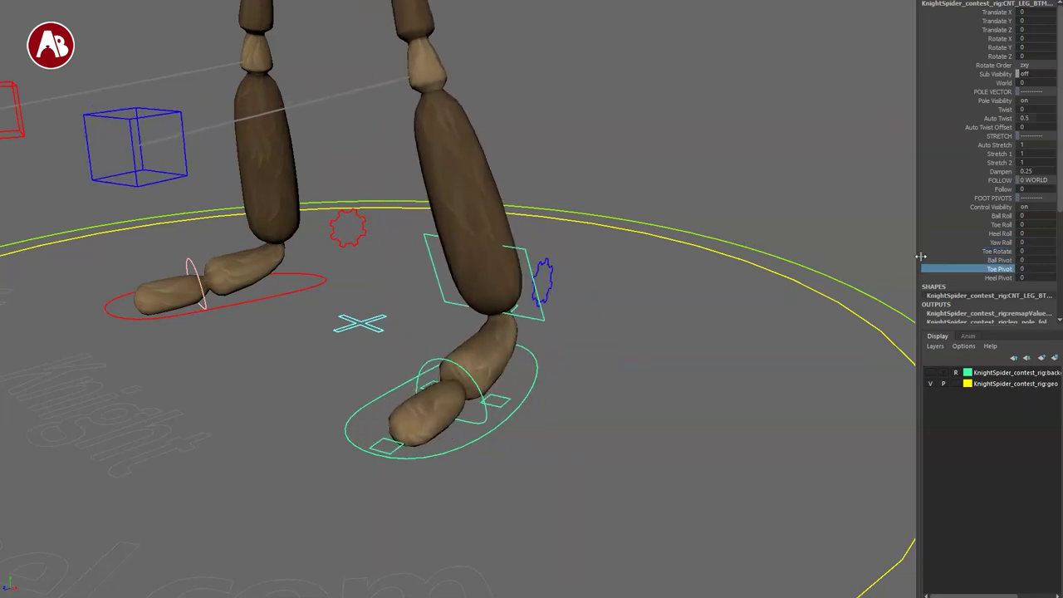
ctrl+click(979, 279)
middle_drag(743, 274, 854, 275)
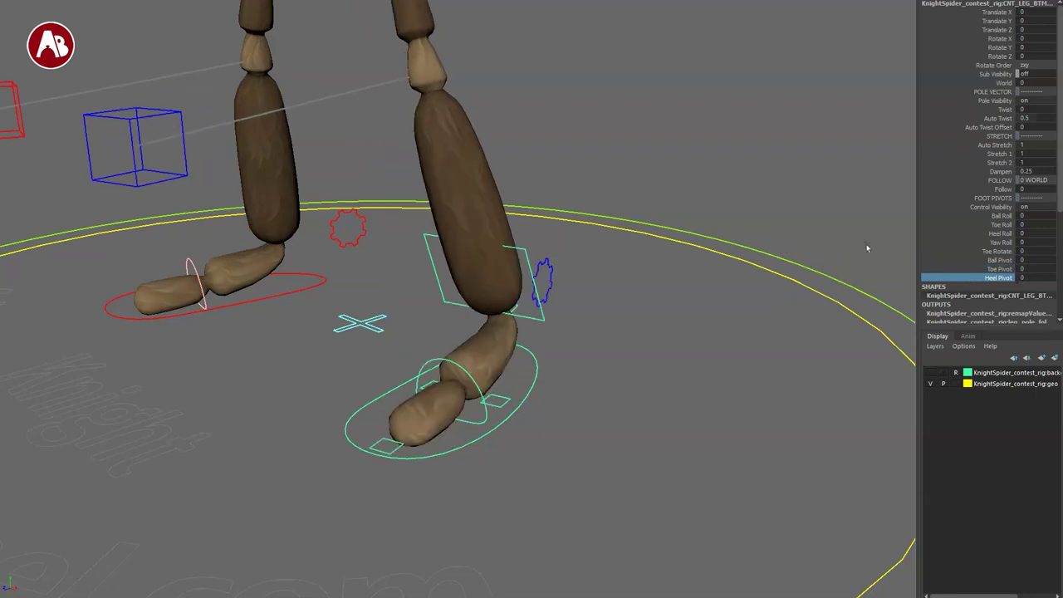
middle_drag(767, 220, 807, 259)
key(ctrl+z)
Try rotating the yaw pivot control beside the blue foot and undo the rotation.
alt+middle_drag(473, 415, 482, 383)
alt+right_drag(482, 384, 543, 335)
alt+drag(543, 335, 522, 309)
click(507, 418)
alt+drag(508, 417, 451, 402)
key(w)
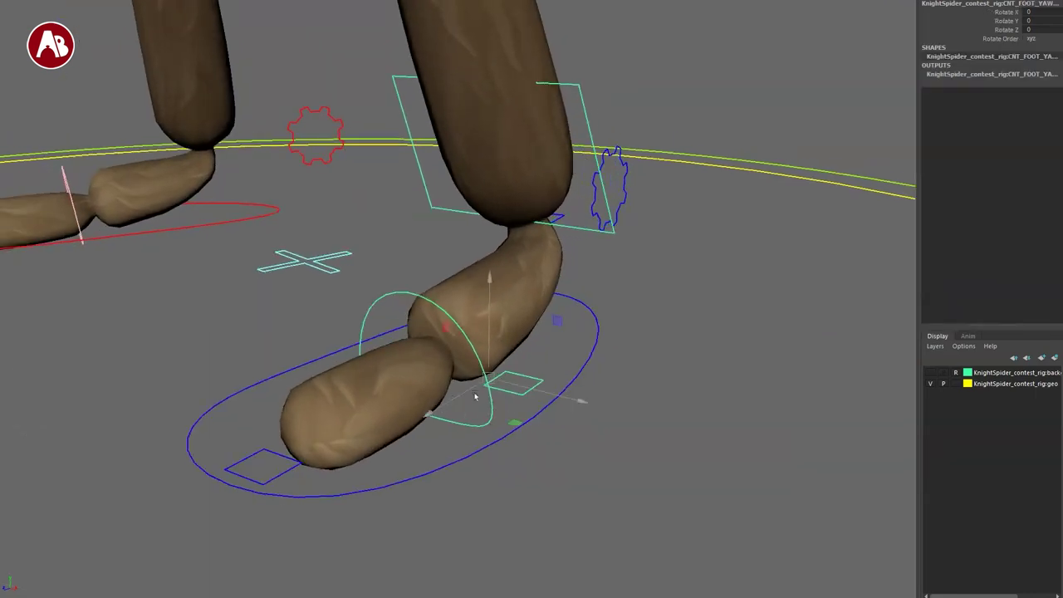
key(e)
drag(459, 319, 454, 391)
key(ctrl+z)
key(q)
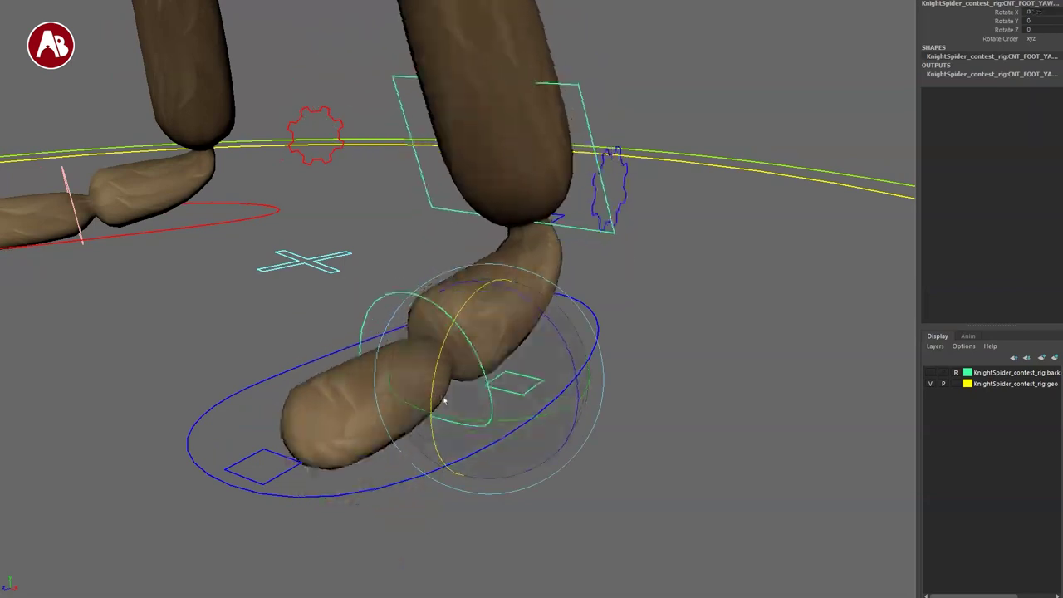
Try rotating the control around the blue foot's ball and the toe pivot control, undoing each rotation.
click(488, 404)
key(e)
drag(346, 388, 307, 413)
key(ctrl+z)
key(q)
click(258, 473)
key(e)
mouse_move(242, 402)
mouse_down()
mouse_move(216, 468)
mouse_move(249, 415)
mouse_up()
key(ctrl+z)
key(q)
Examine the heel and ball pivot controls behind the blue foot, selecting the ball control.
alt+drag(570, 290, 582, 303)
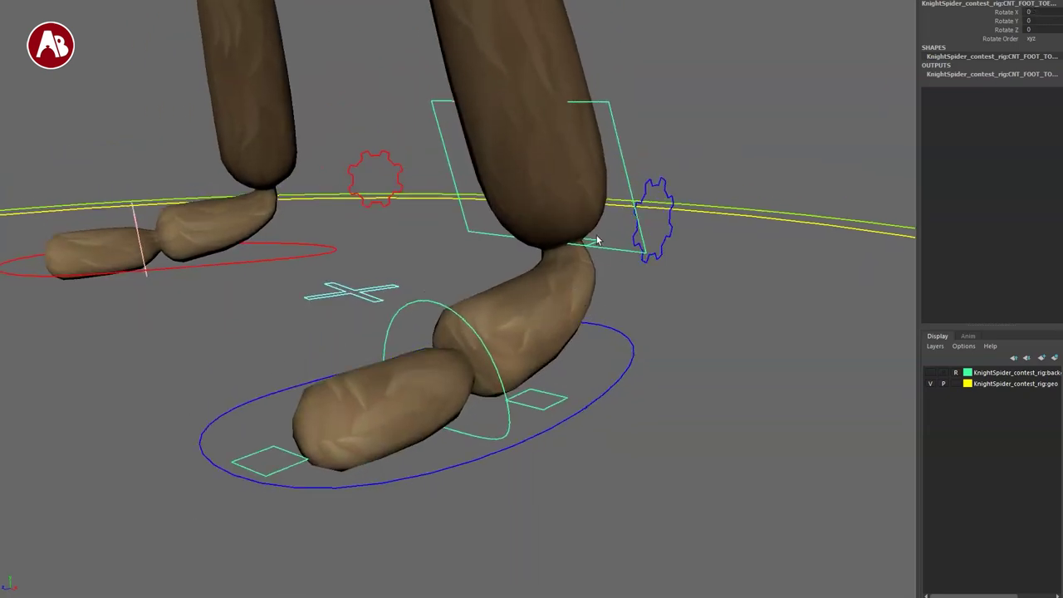
key(e)
alt+drag(565, 319, 552, 324)
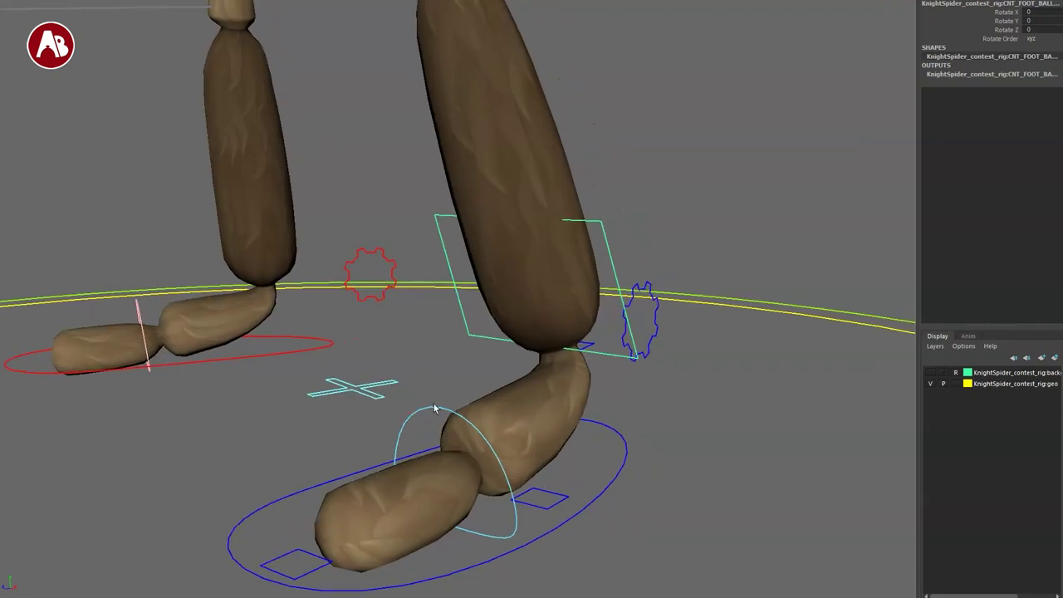
alt+drag(451, 433, 386, 453)
Select the blue gear control and switch the leg's Ik Fk to 1 and back to 0.
click(620, 390)
click(635, 384)
alt+drag(543, 476, 577, 445)
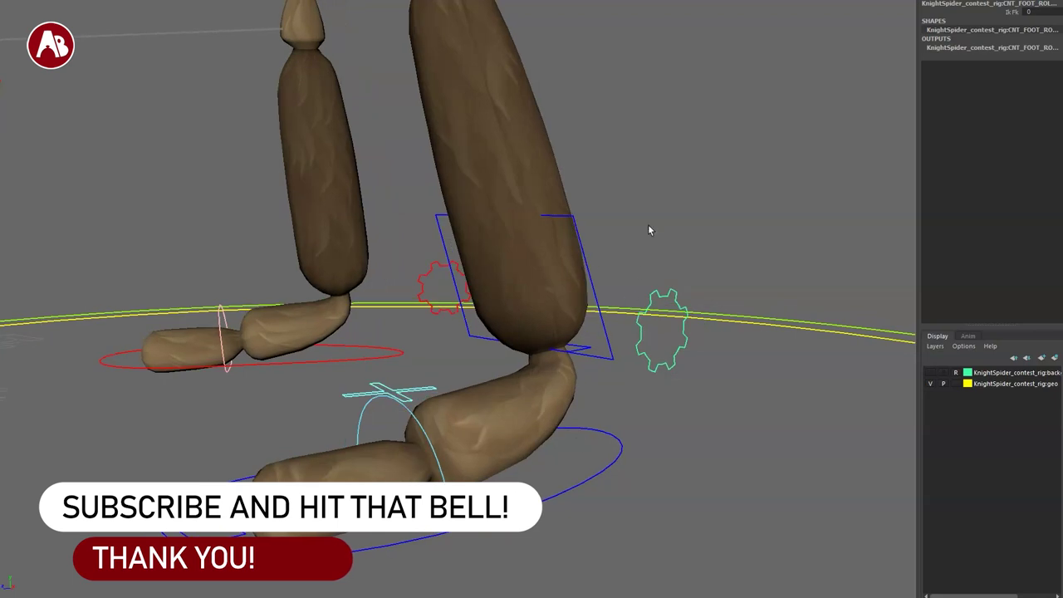
click(976, 11)
alt+right_drag(622, 305, 437, 285)
alt+middle_drag(437, 285, 439, 295)
middle_drag(539, 297, 642, 297)
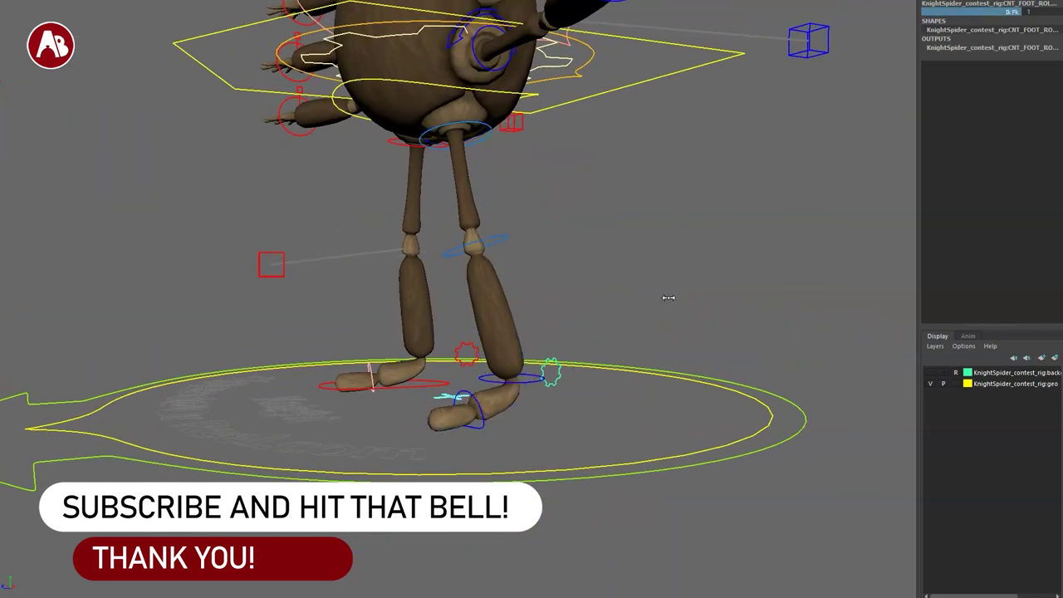
alt+drag(656, 302, 633, 317)
middle_drag(633, 317, 564, 289)
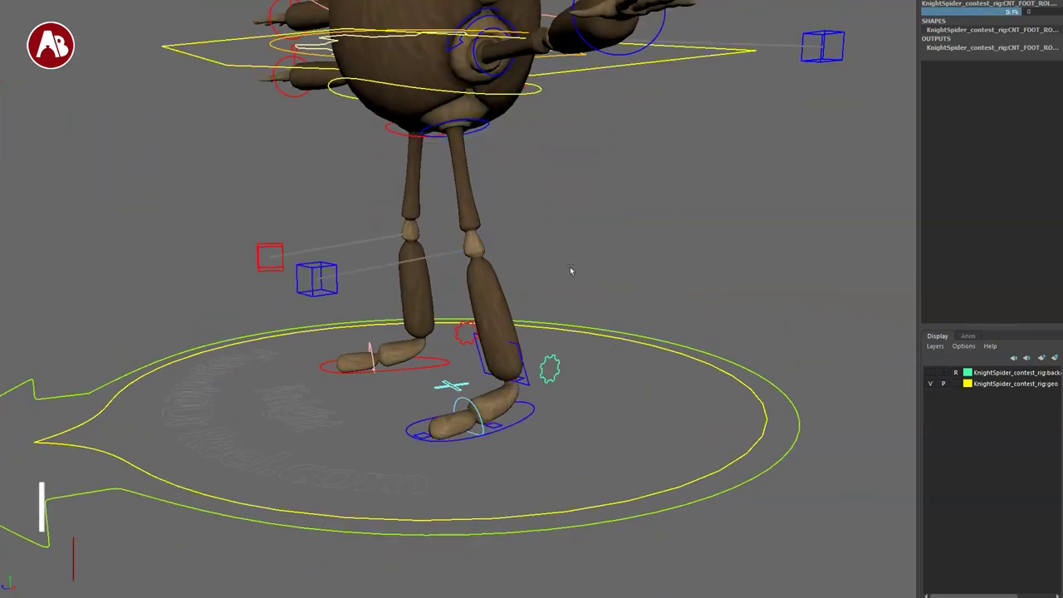
Clear the selection and bring up the Spider Knight Toolset window.
alt+drag(655, 254, 622, 263)
alt+right_drag(622, 263, 610, 233)
alt+middle_drag(610, 233, 614, 234)
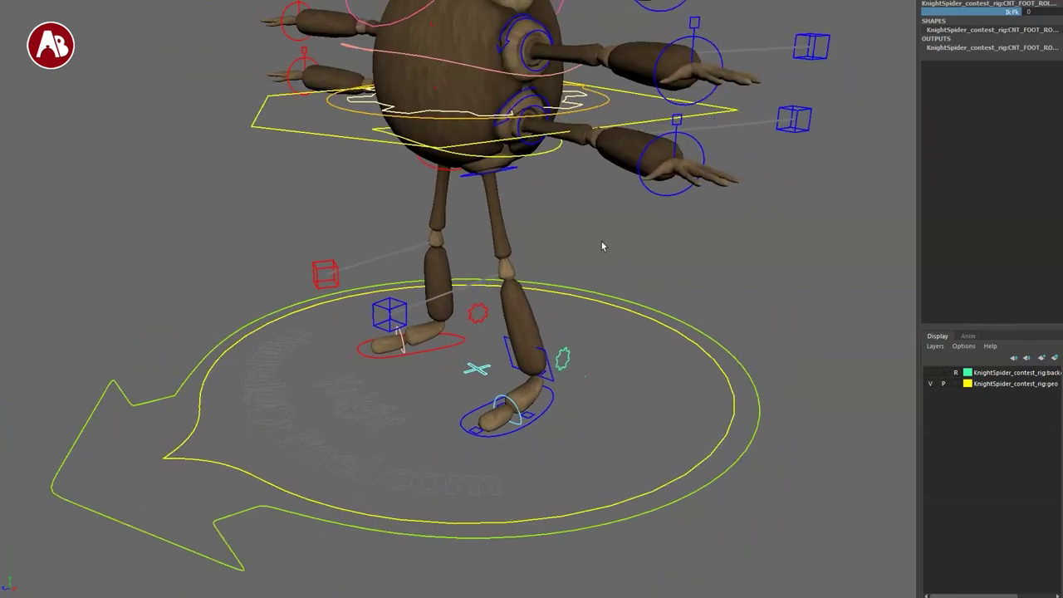
click(596, 244)
drag(83, 299, 137, 225)
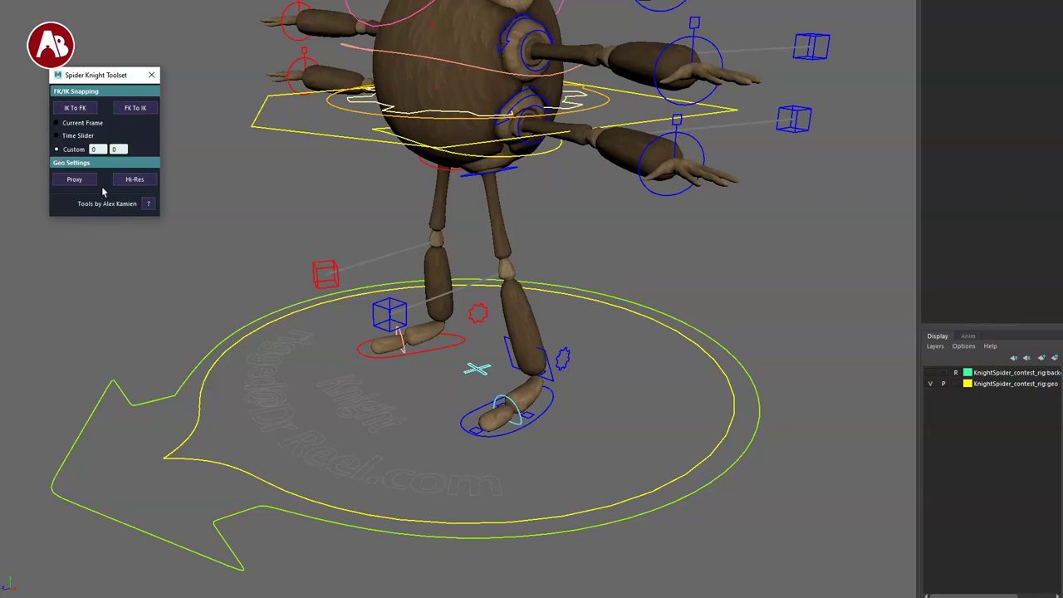
Select the root control and switch the rig's geometry to Proxy with the toolset.
alt+middle_drag(332, 233, 299, 339)
alt+drag(299, 340, 278, 311)
click(78, 180)
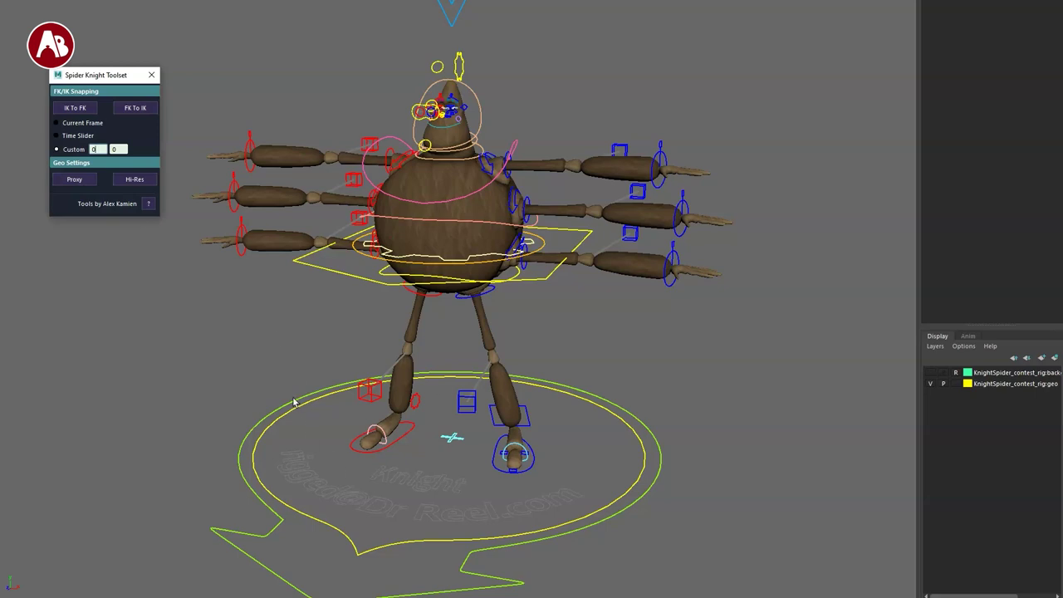
drag(331, 267, 332, 266)
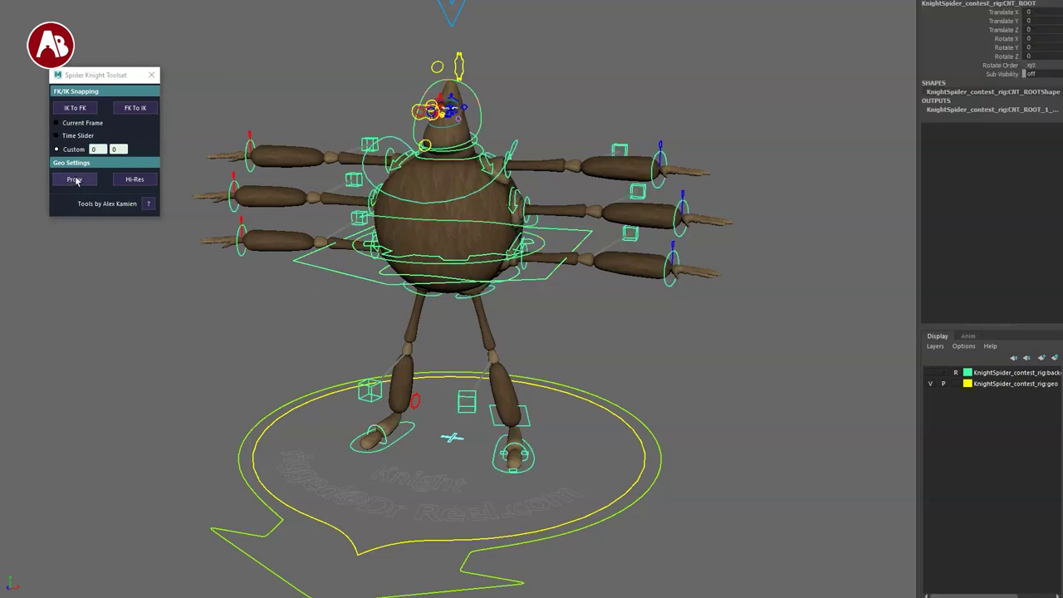
click(74, 179)
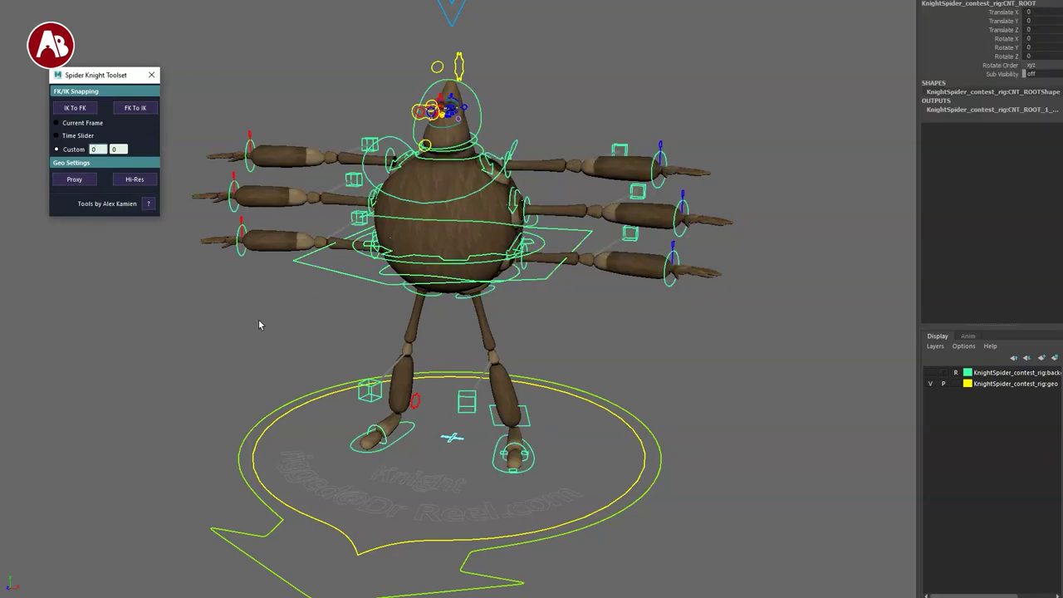
Toggle the rig's geometry between Hi-Res and Proxy several times to compare them.
click(258, 325)
click(130, 181)
click(81, 183)
click(128, 180)
click(70, 183)
click(117, 184)
click(84, 184)
Try moving the whole rig with the global control and undo the move.
drag(295, 400, 371, 445)
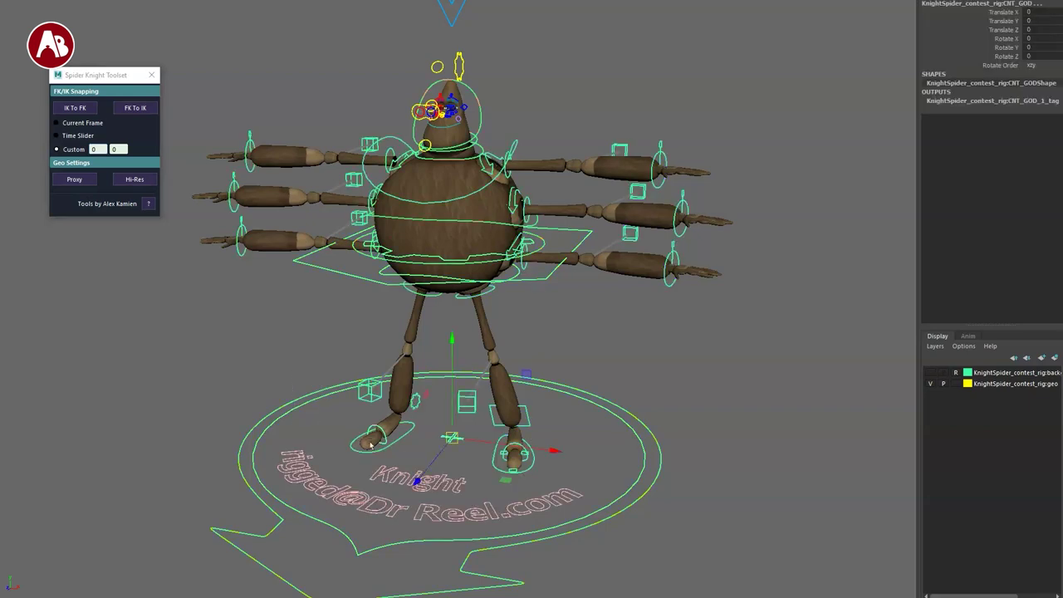
drag(450, 439, 434, 420)
key(ctrl+z)
key(ctrl+z)
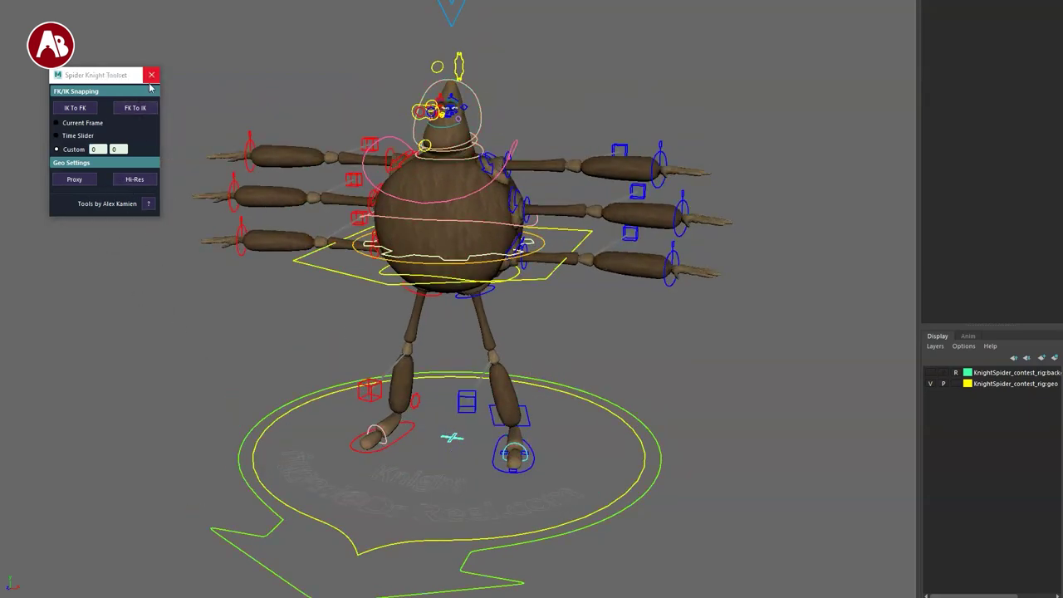
Close the Spider Knight Toolset window.
click(150, 78)
alt+middle_drag(258, 332, 249, 218)
alt+right_drag(249, 217, 563, 394)
mouse_move(407, 362)
alt+mouse_down()
mouse_move(430, 365)
mouse_move(405, 360)
alt+mouse_up()
Examine the leg controls from the front, selecting the blue and the red leg's pole vector in turn.
drag(331, 169, 367, 237)
alt+middle_drag(461, 285, 585, 353)
alt+right_drag(586, 353, 529, 312)
alt+drag(530, 311, 525, 289)
key(w)
alt+drag(388, 397, 436, 320)
alt+middle_drag(436, 320, 403, 270)
alt+right_drag(404, 271, 358, 337)
alt+drag(357, 337, 387, 371)
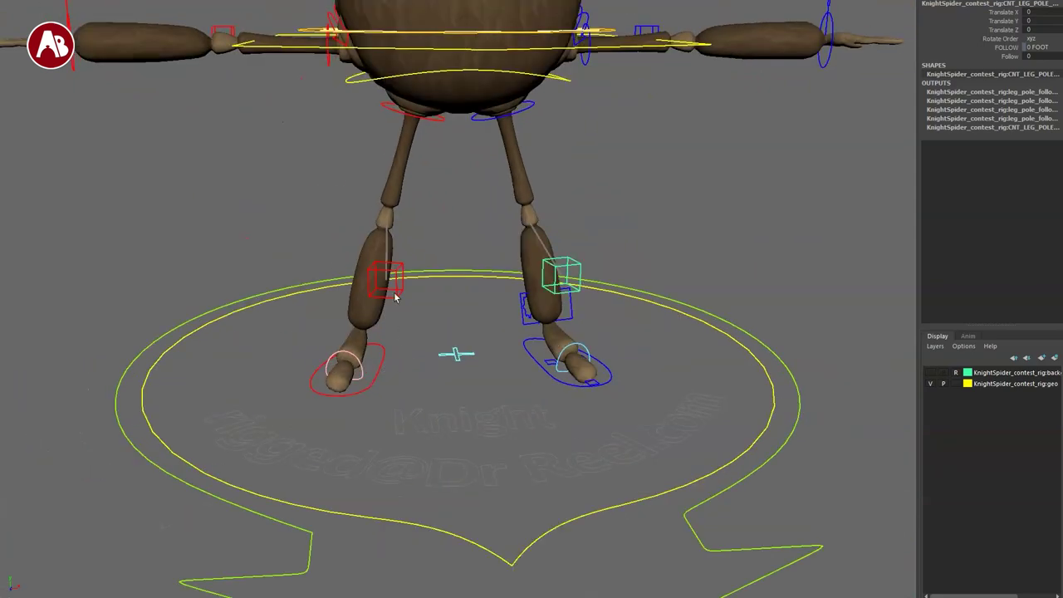
alt+middle_drag(359, 274, 368, 320)
alt+drag(384, 415, 389, 392)
click(416, 304)
Clear the selection, try moving the blue hip control, and undo the move.
alt+middle_drag(403, 264, 322, 388)
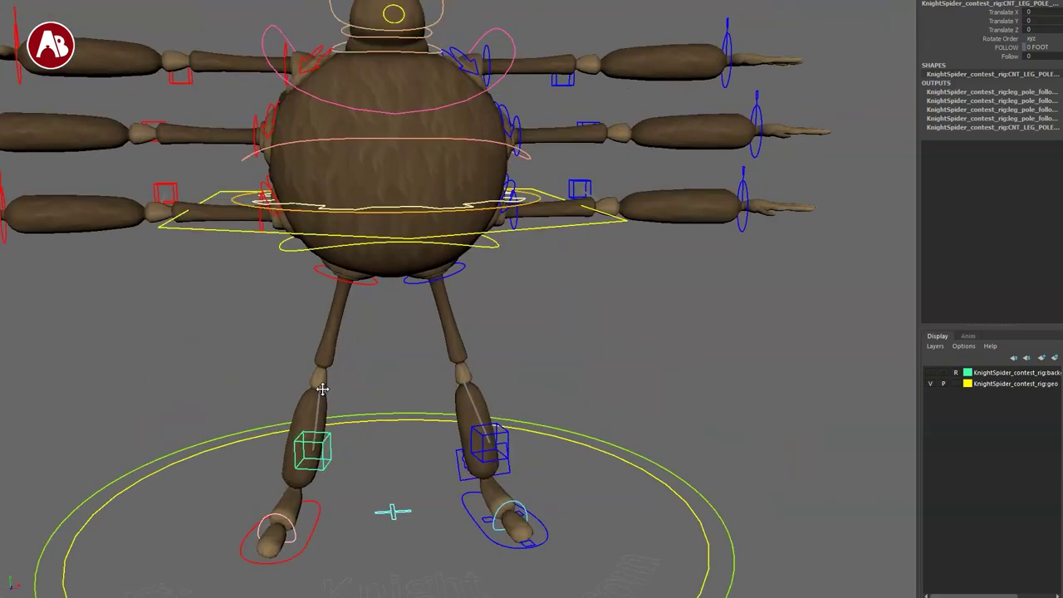
alt+right_drag(322, 389, 482, 407)
alt+middle_drag(482, 407, 605, 527)
alt+drag(604, 526, 532, 406)
click(586, 373)
alt+right_drag(587, 373, 417, 335)
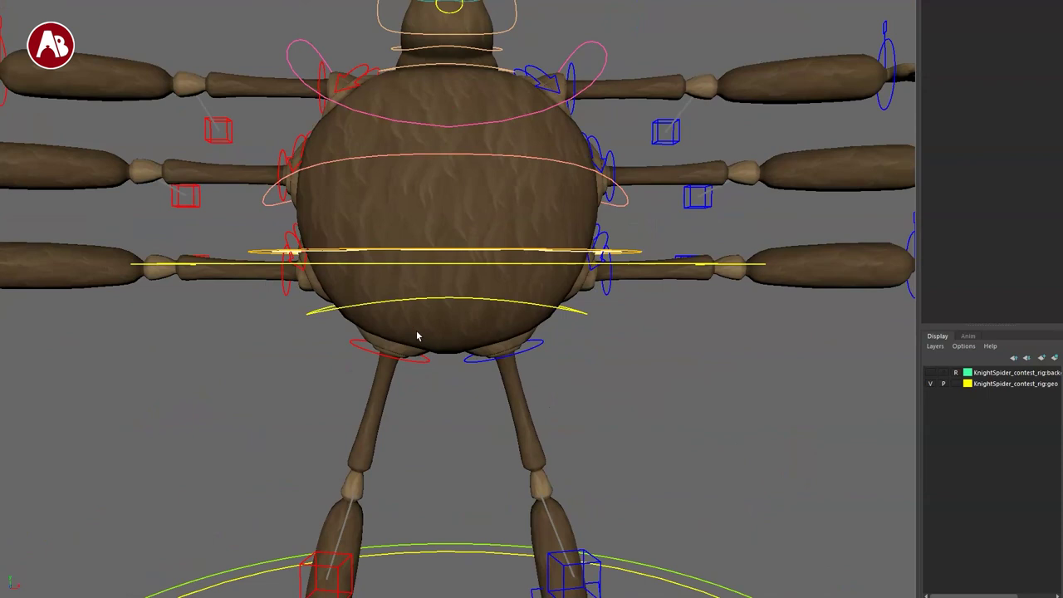
click(538, 344)
key(w)
drag(499, 335, 473, 388)
key(ctrl+z)
Try rotating the blue hip control in different directions, undoing each rotation.
key(r)
key(e)
mouse_move(502, 334)
mouse_down()
mouse_move(503, 303)
mouse_move(498, 323)
mouse_up()
key(ctrl+z)
drag(437, 264, 416, 291)
key(ctrl+z)
click(457, 360)
Try pulling the blue hip control outward from the body and undo the move.
click(544, 343)
key(w)
drag(504, 335, 595, 365)
key(ctrl+z)
Select the pelvis control below the body and try moving and rotating it, undoing each change.
click(534, 374)
alt+middle_drag(482, 338, 494, 411)
alt+drag(532, 424, 519, 419)
drag(594, 357, 541, 367)
click(546, 414)
alt+drag(548, 418, 534, 414)
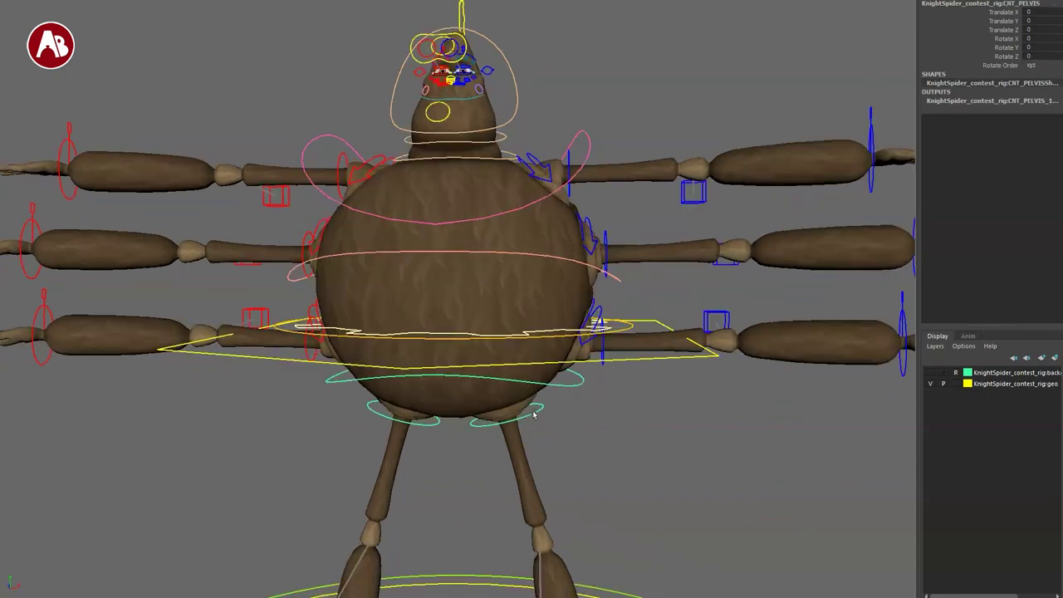
mouse_move(484, 266)
mouse_down()
mouse_move(512, 257)
mouse_move(415, 261)
mouse_move(510, 285)
mouse_move(467, 268)
mouse_up()
key(ctrl+z)
key(r)
key(e)
mouse_move(441, 320)
mouse_down()
mouse_move(445, 337)
mouse_move(444, 292)
mouse_move(445, 304)
mouse_up()
key(ctrl+z)
Examine the pelvis control and the legs attached to it, both close up and from farther away.
key(q)
alt+middle_drag(498, 357, 460, 297)
mouse_move(483, 386)
alt+mouse_down()
mouse_move(399, 360)
mouse_move(479, 386)
alt+mouse_up()
alt+right_drag(502, 383, 557, 406)
alt+middle_drag(556, 406, 501, 437)
alt+drag(501, 437, 571, 439)
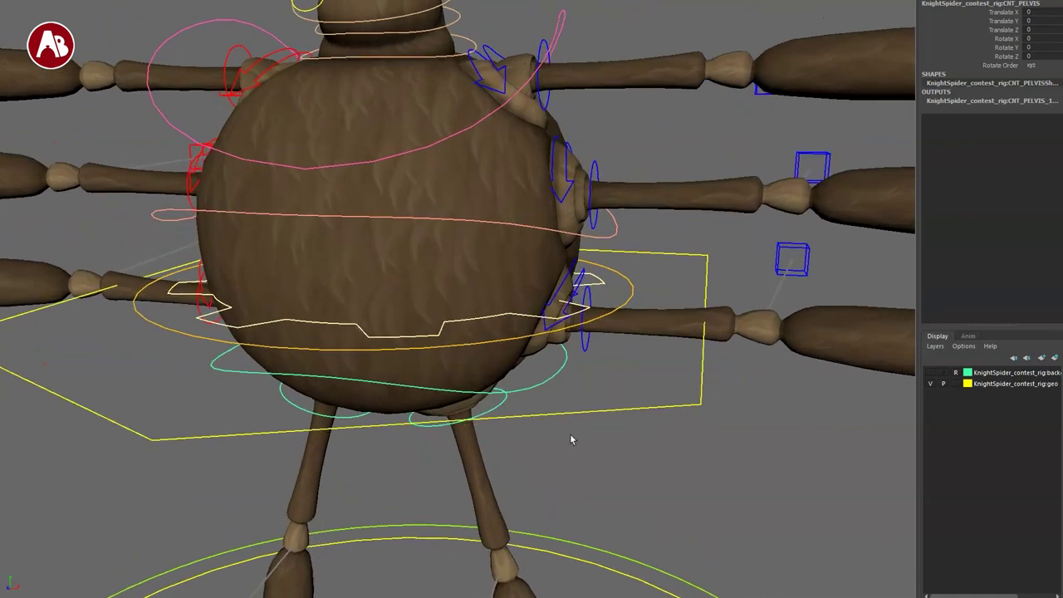
alt+right_drag(571, 439, 447, 401)
alt+drag(562, 426, 603, 426)
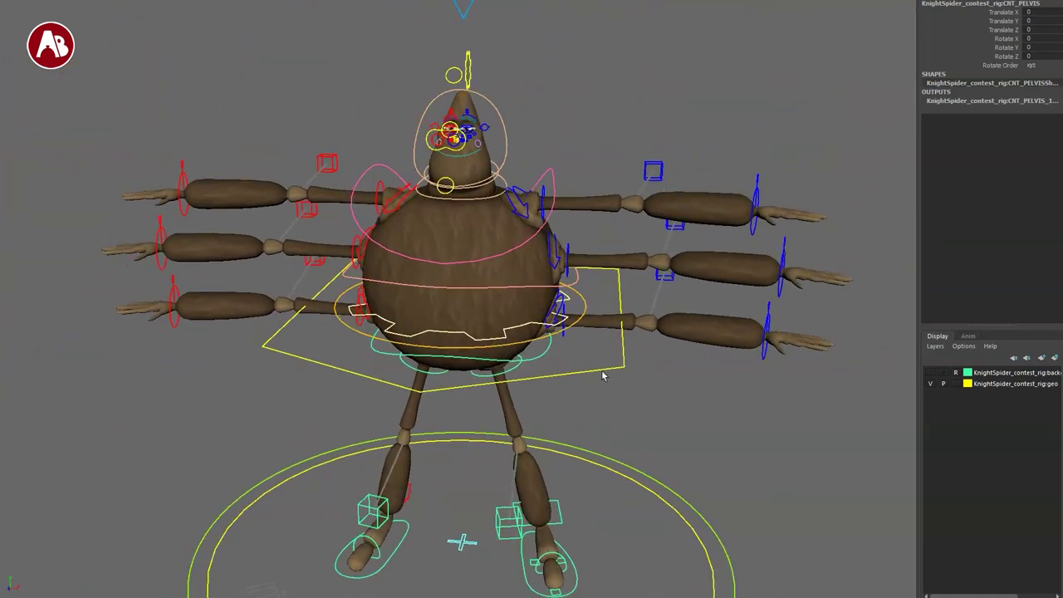
Try moving the large yellow angular control around the hips and changing one of its attributes, undo everything, and clear the selection.
drag(593, 355, 625, 407)
alt+drag(496, 409, 510, 408)
drag(456, 310, 433, 330)
key(ctrl+z)
click(954, 75)
middle_drag(700, 127, 849, 179)
drag(329, 334, 334, 333)
key(ctrl+z)
key(ctrl+z)
key(ctrl+z)
click(580, 429)
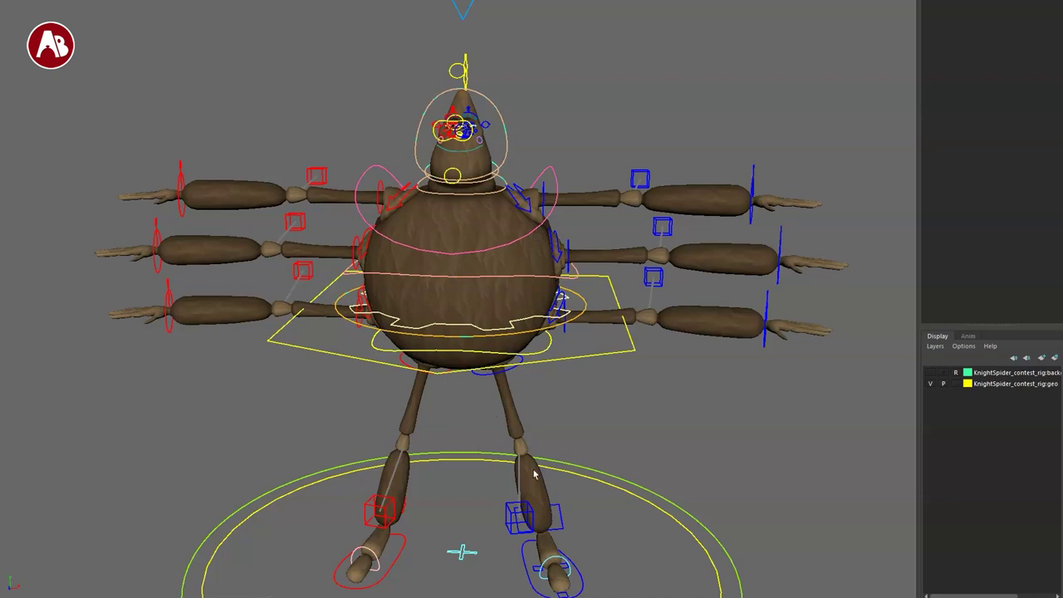
Select the orange lower spine control, try moving it, and undo the move.
alt+drag(450, 440, 440, 394)
alt+right_drag(439, 395, 593, 451)
mouse_move(529, 455)
alt+mouse_down()
mouse_move(534, 475)
mouse_move(543, 450)
mouse_move(506, 444)
mouse_move(544, 468)
alt+mouse_up()
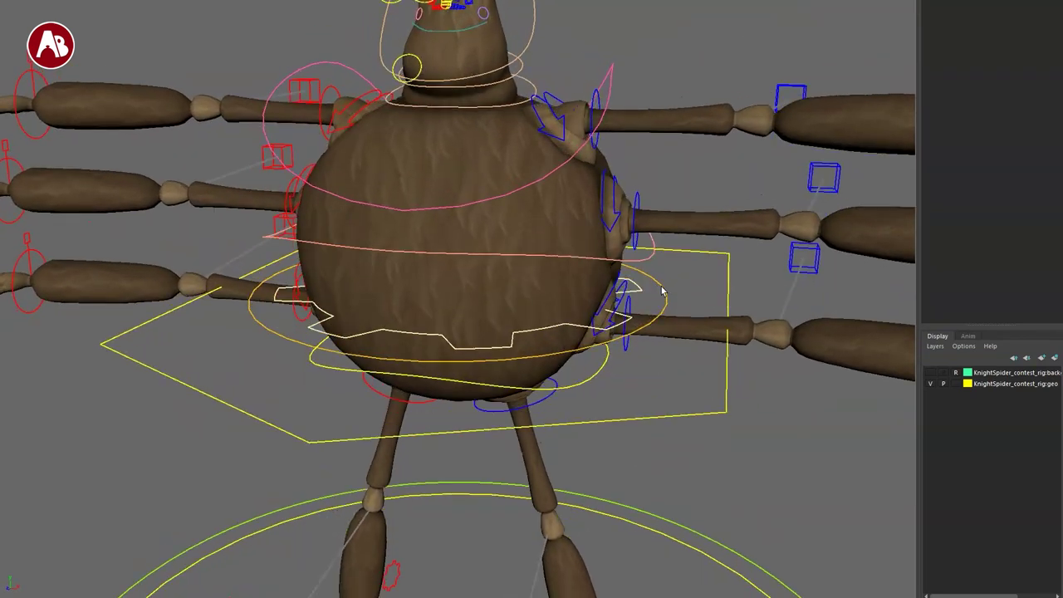
drag(674, 289, 663, 298)
alt+drag(622, 366, 552, 341)
alt+middle_drag(548, 342, 520, 427)
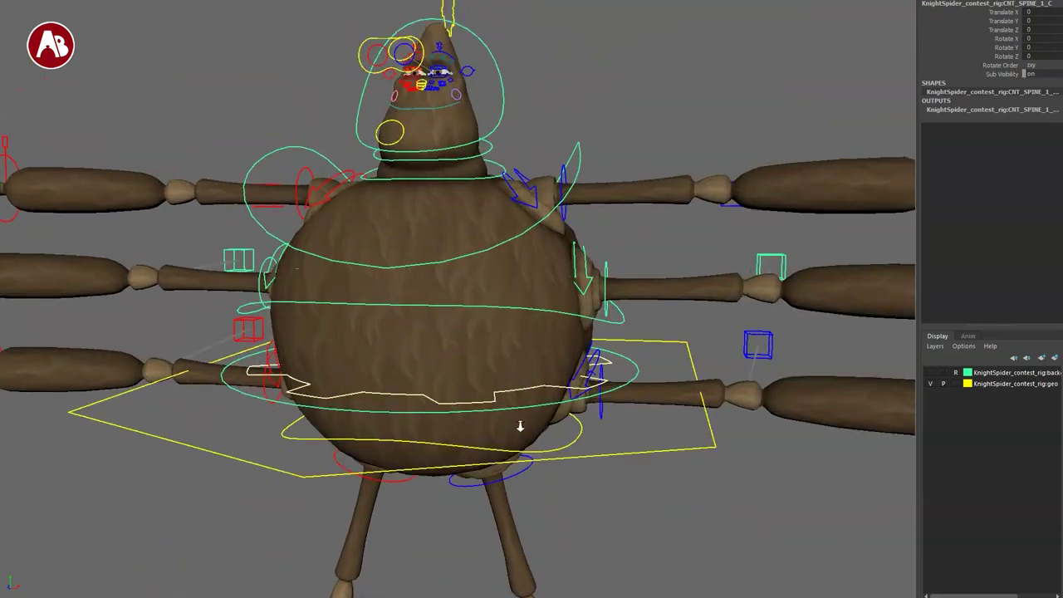
alt+right_drag(520, 427, 431, 359)
key(w)
drag(451, 363, 435, 339)
key(ctrl+z)
Try rotating the orange lower spine control and undo the rotation.
key(e)
mouse_move(484, 274)
mouse_down()
mouse_move(496, 278)
mouse_move(414, 276)
mouse_move(497, 284)
mouse_up()
key(ctrl+z)
key(q)
alt+drag(564, 420, 534, 427)
key(r)
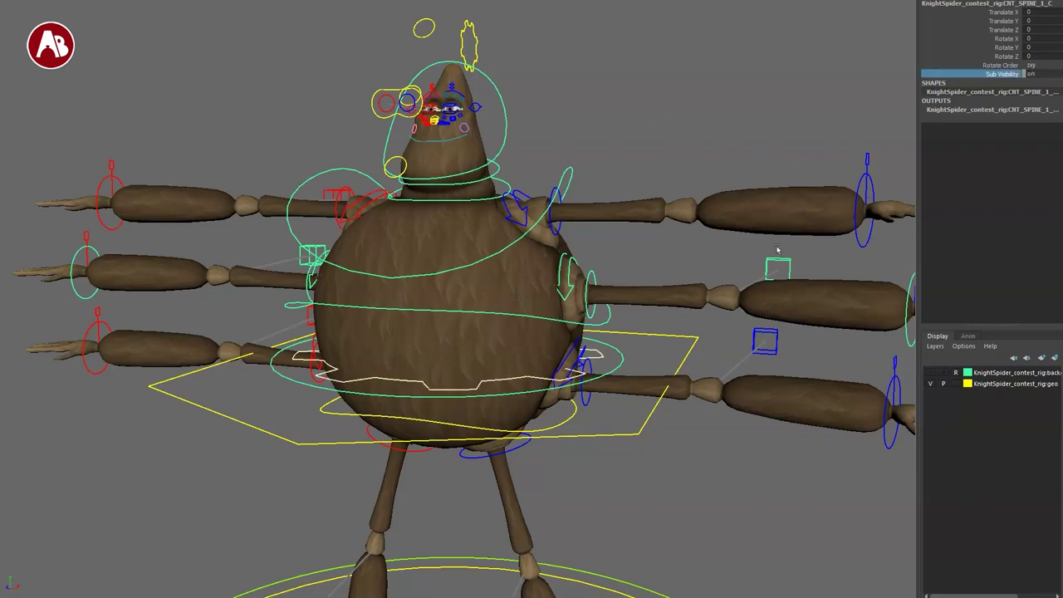
key(e)
key(q)
Select the jagged white sub control of the lower spine and try rotating and lowering it, undoing both changes.
click(499, 380)
key(e)
mouse_move(505, 297)
mouse_down()
mouse_move(527, 321)
mouse_move(487, 283)
mouse_move(498, 291)
mouse_up()
key(ctrl+z)
key(w)
drag(447, 367, 451, 398)
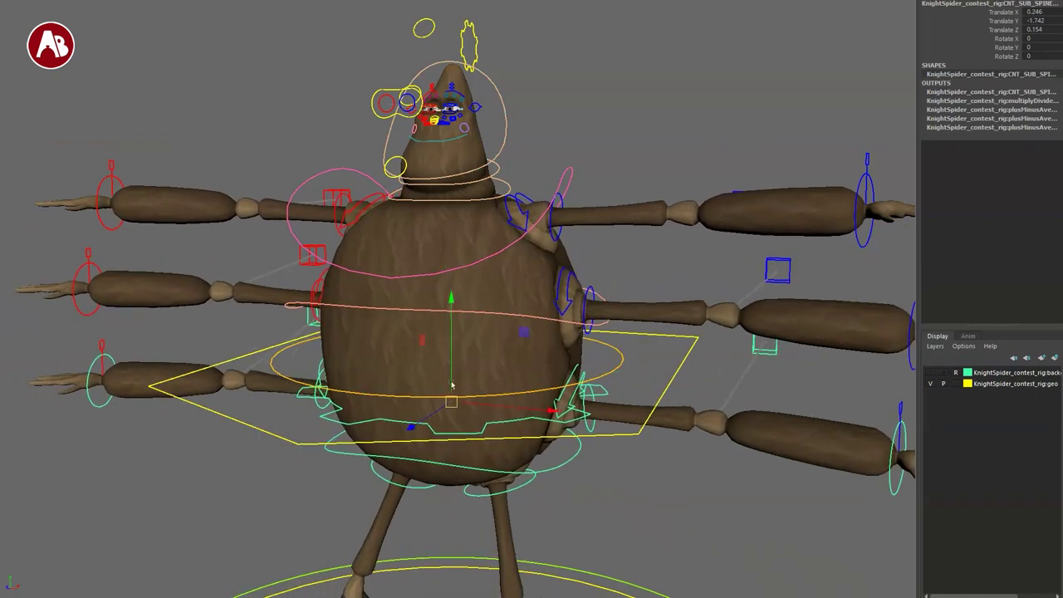
key(ctrl+z)
key(r)
Select the salmon spine control around the middle of the body, try rotating it, and undo the rotation.
click(666, 350)
alt+right_drag(589, 374, 593, 398)
alt+drag(593, 398, 470, 378)
click(433, 310)
alt+middle_drag(470, 400, 473, 428)
key(e)
drag(478, 301, 490, 320)
key(ctrl+z)
Try moving the salmon mid-body spine control and undo the move.
key(r)
key(e)
key(w)
mouse_move(523, 252)
mouse_down()
mouse_move(522, 280)
mouse_move(522, 261)
mouse_up()
key(ctrl+z)
Examine the controls around the lower body from several angles, selecting the blue lower clavicle control.
drag(525, 349, 648, 357)
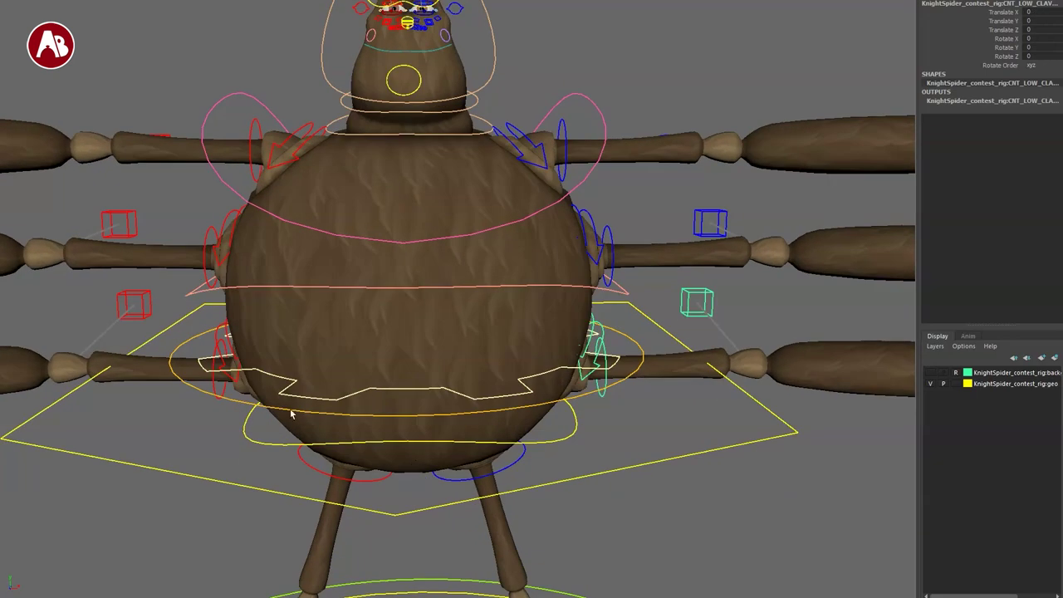
click(203, 427)
alt+drag(203, 427, 291, 405)
click(624, 293)
alt+right_drag(643, 338, 463, 337)
alt+drag(463, 337, 568, 458)
click(585, 404)
Select the salmon spine control, rotate it to about -0.7 on Z, try moving it, and undo the move.
click(639, 344)
alt+drag(640, 344, 719, 179)
click(980, 74)
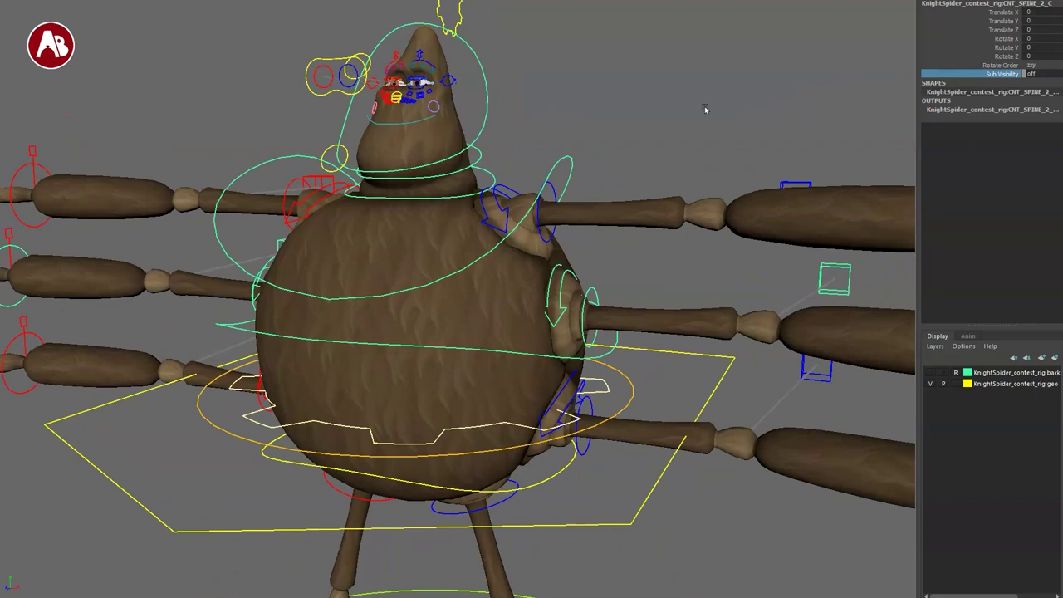
key(e)
drag(497, 255, 501, 255)
key(w)
drag(418, 319, 437, 287)
key(ctrl+z)
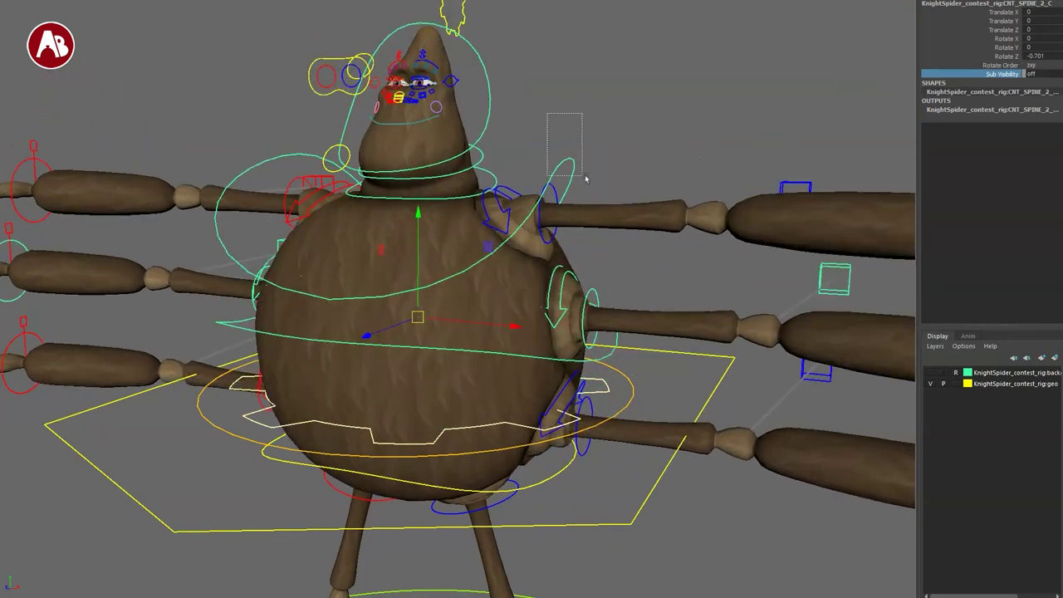
Select the pink chest spine control and try moving and rotating it, undoing the changes.
drag(586, 178, 586, 180)
mouse_move(415, 243)
mouse_down()
mouse_move(446, 183)
mouse_move(405, 250)
mouse_up()
key(e)
drag(432, 190, 429, 242)
key(ctrl+z)
key(ctrl+z)
key(ctrl+z)
Select the pink chest spine control, try changing its Sub Visibility, and undo the change.
key(q)
alt+middle_drag(544, 296, 632, 355)
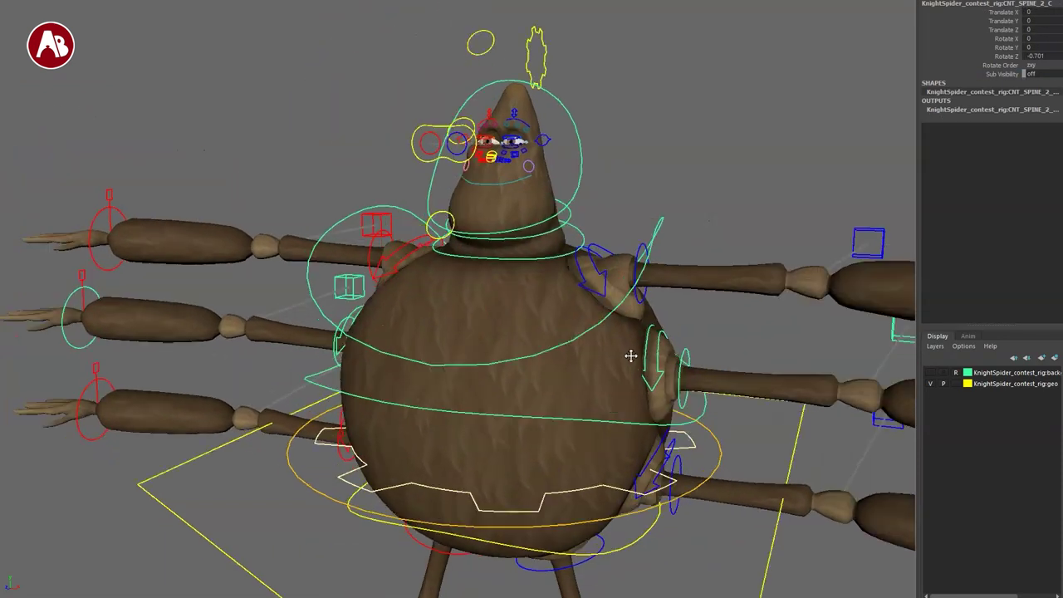
alt+right_drag(631, 355, 626, 227)
drag(615, 238, 615, 239)
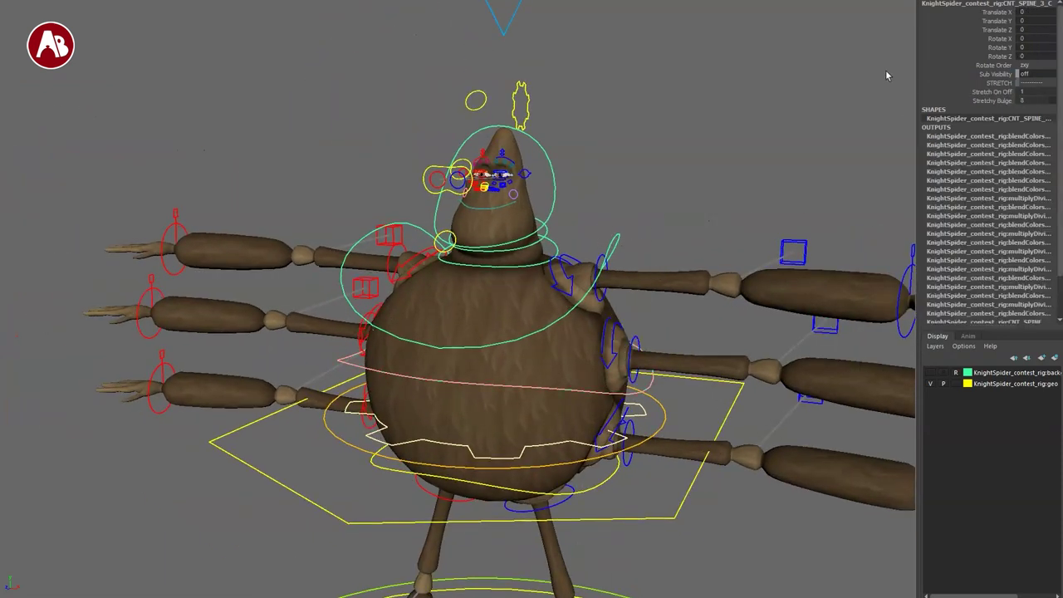
click(974, 73)
middle_drag(712, 81, 731, 83)
key(ctrl+z)
click(953, 93)
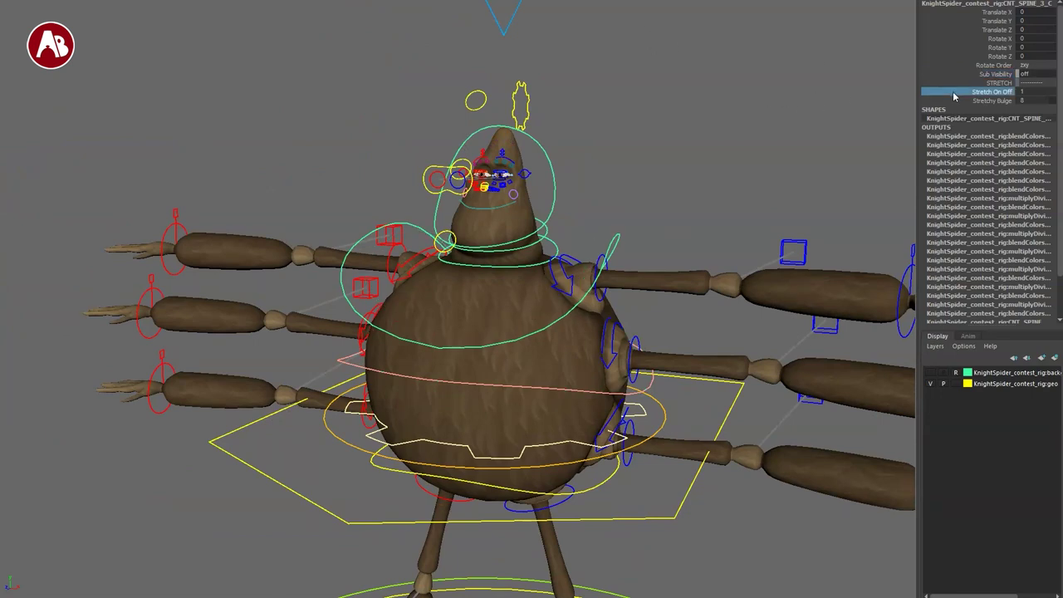
key(ctrl+z)
Move the pink chest control up to about 3.07 on Y and set the geo display layer to reference.
drag(642, 257, 642, 258)
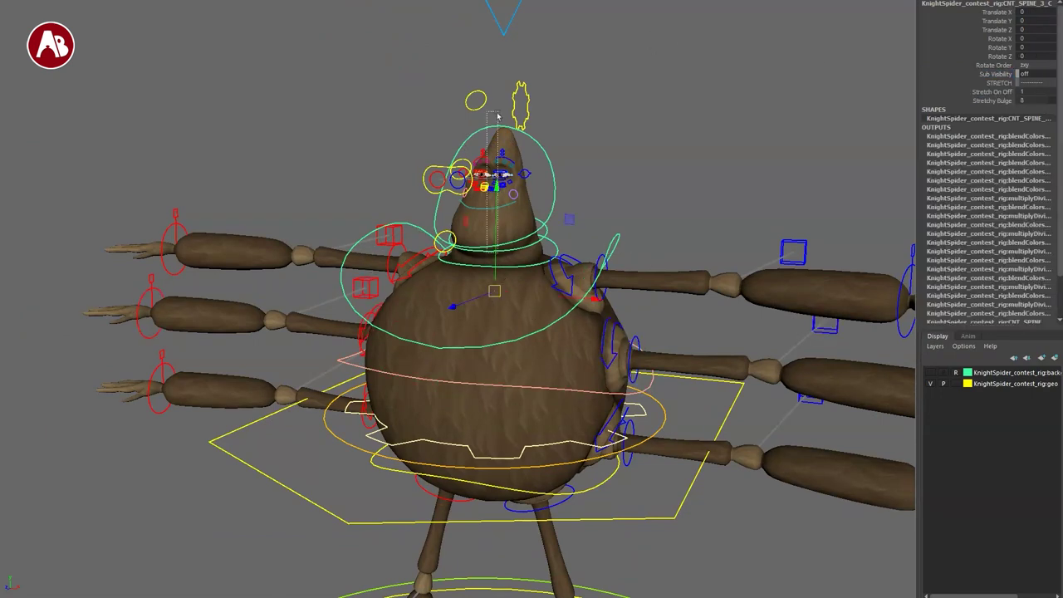
drag(498, 185, 499, 124)
alt+middle_drag(503, 351, 485, 408)
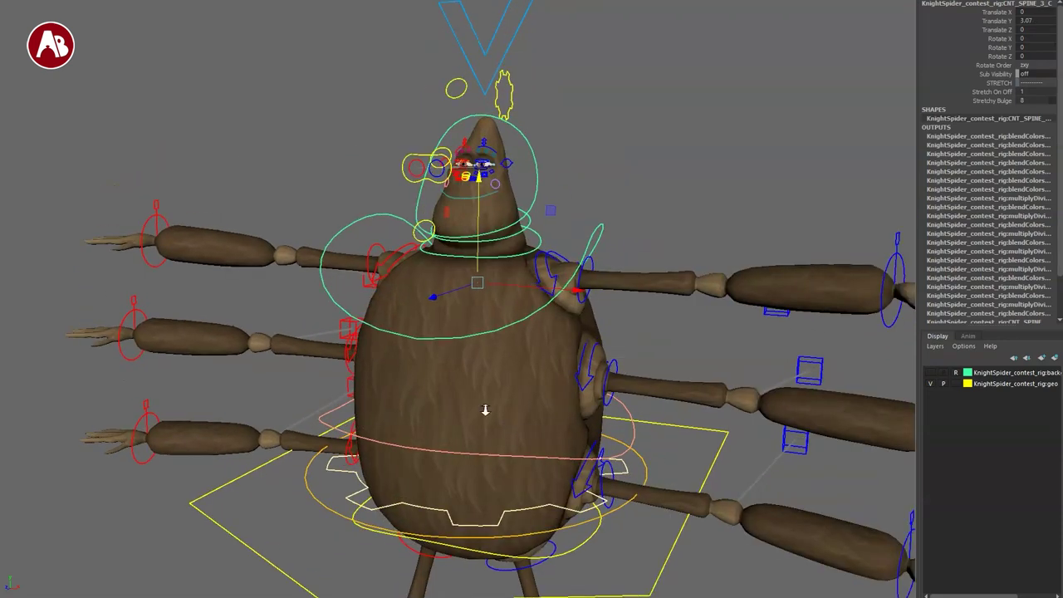
alt+right_drag(485, 409, 593, 287)
click(956, 384)
click(957, 384)
Set the chest control's Stretch On Off to 0 and raise the control to about 20.4 on Y.
click(953, 101)
click(948, 92)
middle_drag(799, 136, 671, 145)
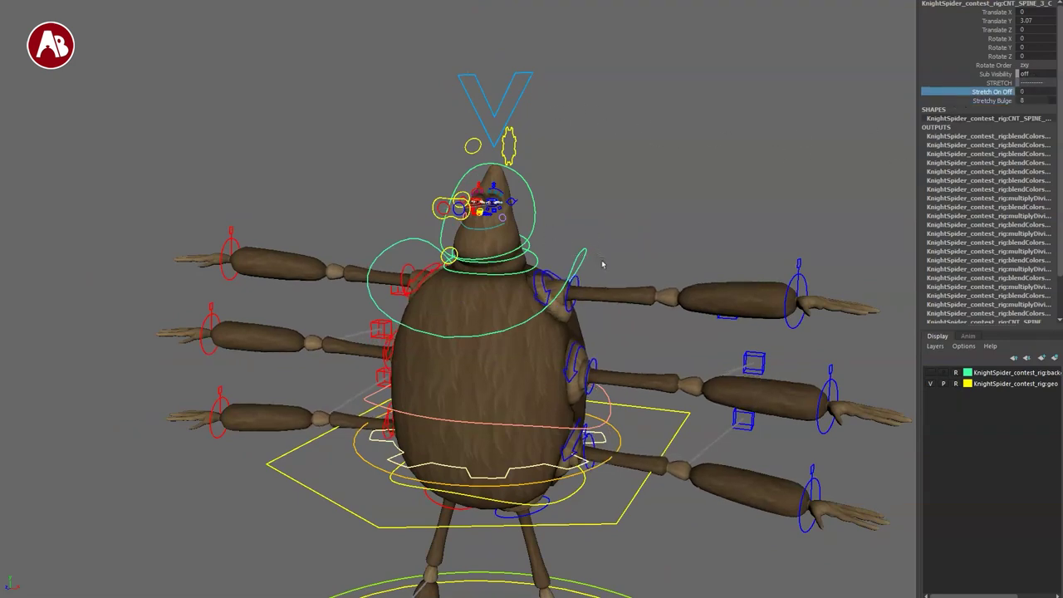
alt+right_drag(603, 264, 493, 335)
drag(508, 244, 509, 31)
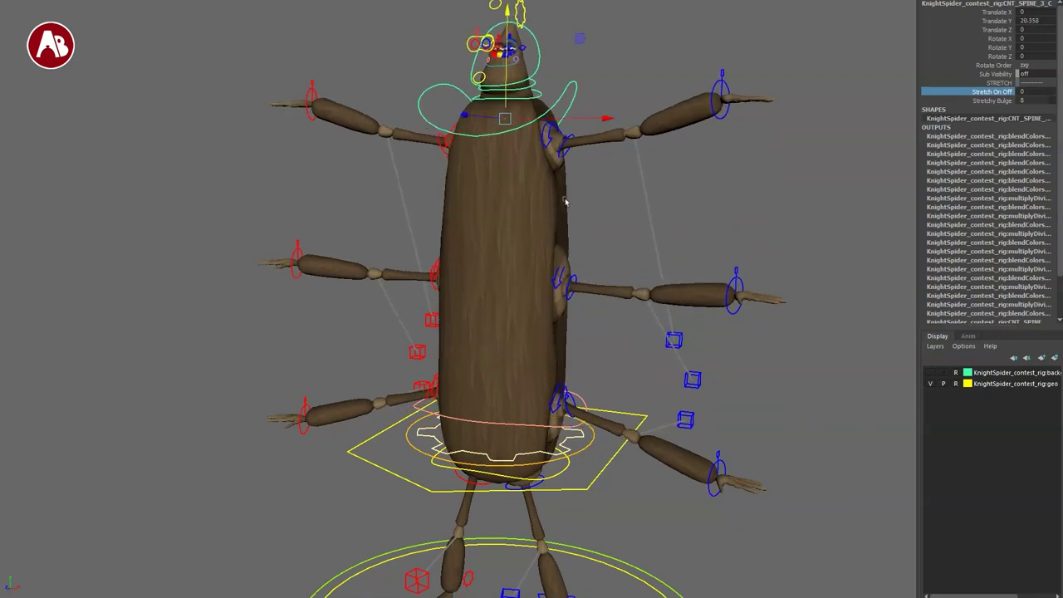
alt+middle_drag(565, 202, 545, 264)
alt+right_drag(545, 264, 519, 207)
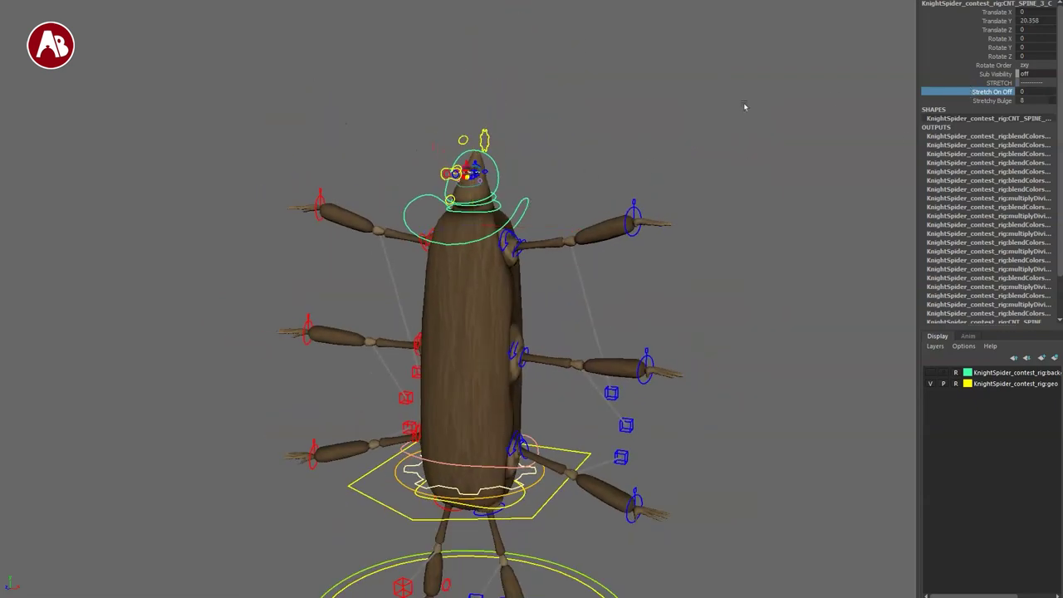
Set Stretch On Off to 1, try raising the chest control to about 26.4 on Y, and undo the move.
middle_drag(744, 107, 860, 166)
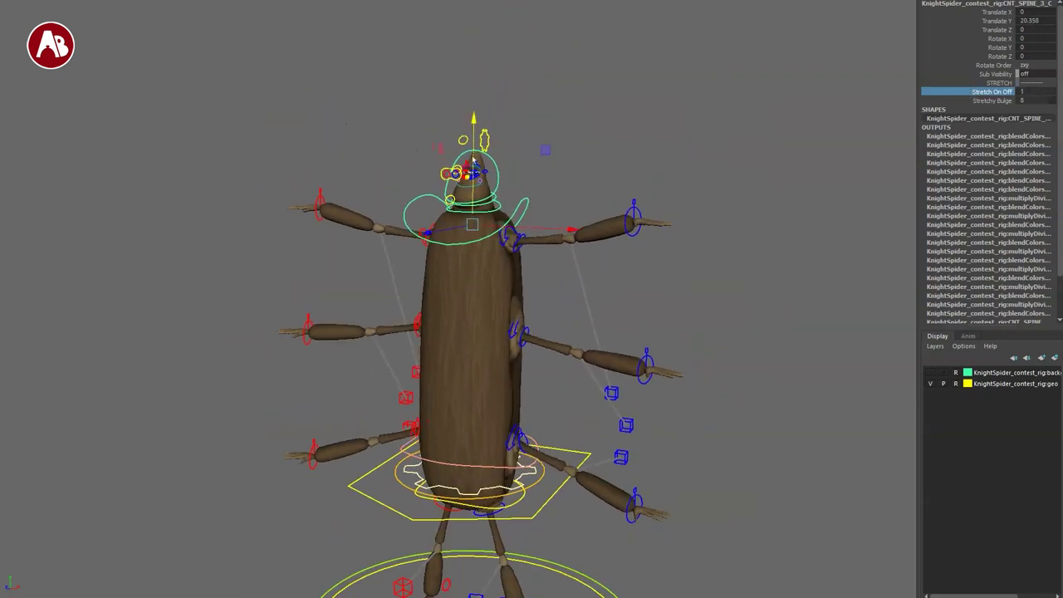
drag(479, 121, 479, 61)
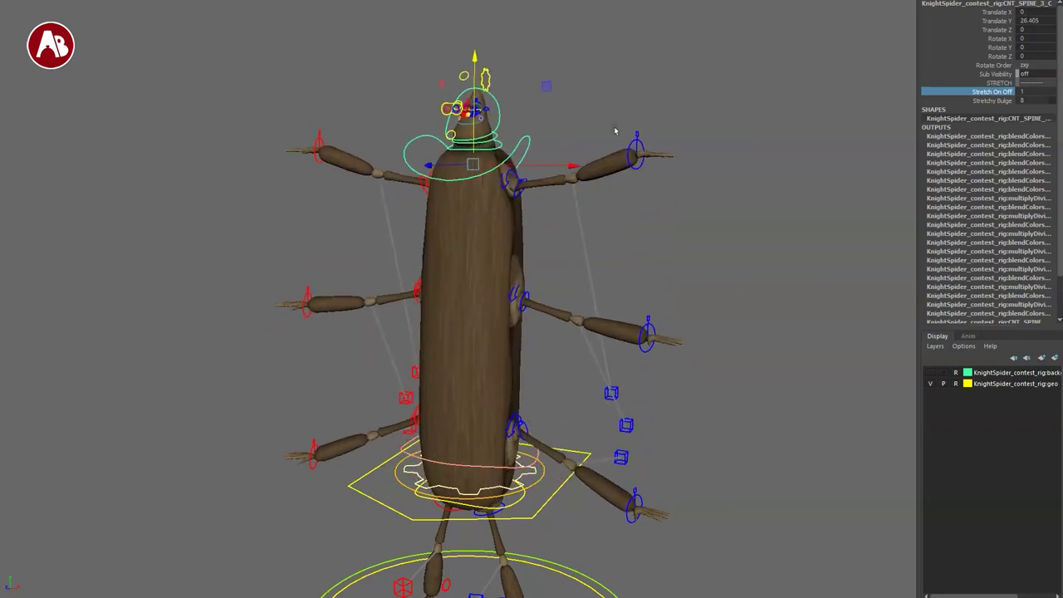
key(ctrl+z)
Set the chest control's Stretchy Bulge to 0 and try pulling the control down toward the hips.
click(964, 100)
middle_drag(783, 161, 643, 176)
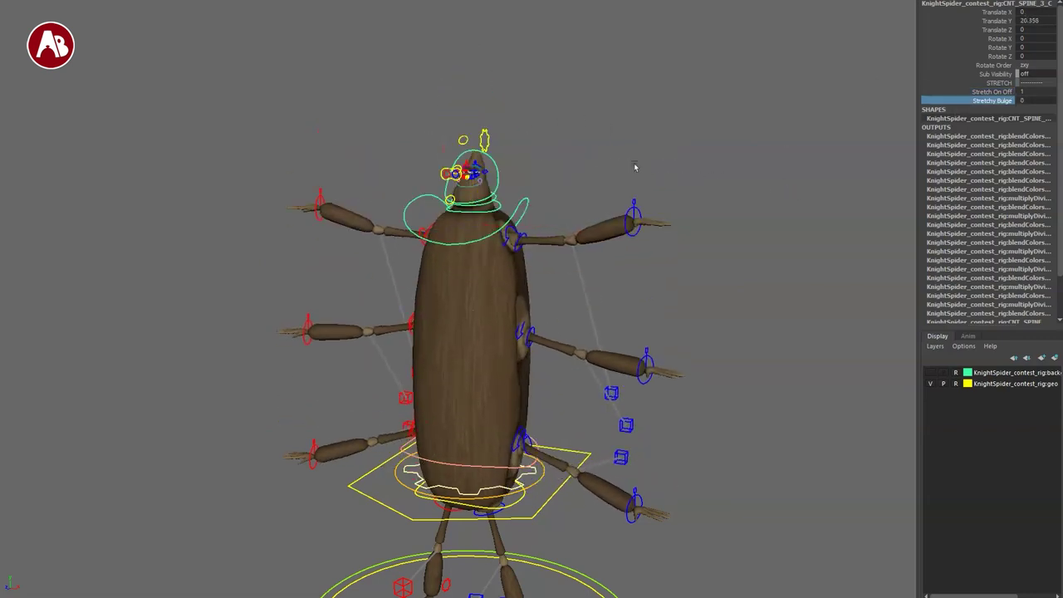
middle_drag(732, 115, 532, 166)
drag(476, 116, 474, 323)
Undo the chest control's downward pull, its Stretchy Bulge and Stretch On Off changes, and the large raise.
key(ctrl+z)
key(ctrl+z)
key(ctrl+z)
key(ctrl+z)
key(ctrl+z)
key(ctrl+z)
key(ctrl+z)
Frame the chest spine control and examine the upper body, shoulders and head up close.
click(483, 403)
key(f)
alt+middle_drag(476, 374, 551, 382)
scroll(620, 392, down, 2)
alt+drag(630, 309, 620, 297)
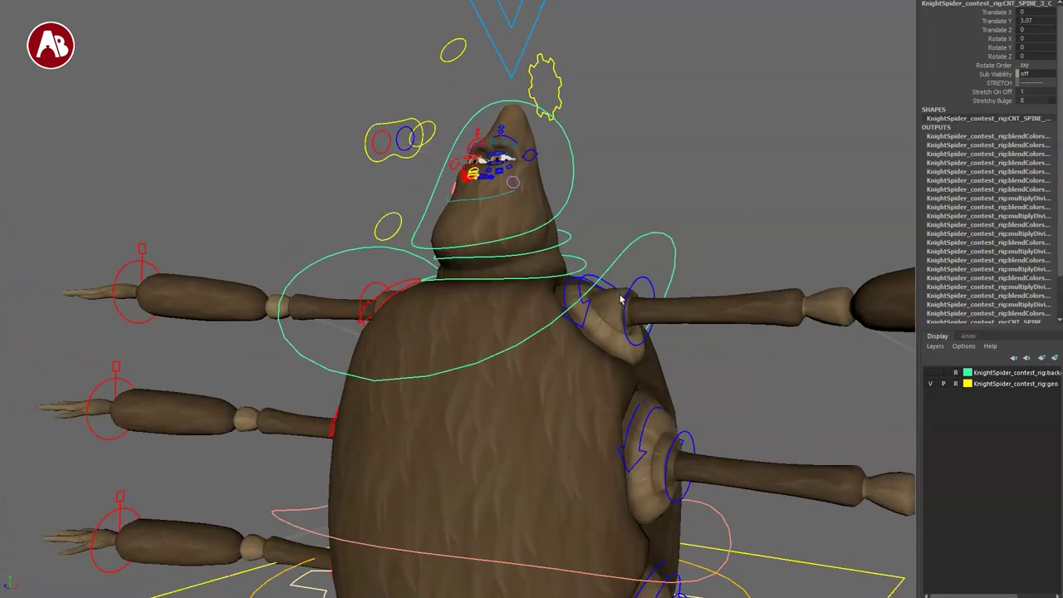
Try rotating the upper left clavicle control and undo the rotation.
click(591, 280)
key(e)
mouse_move(539, 341)
mouse_down()
mouse_move(561, 295)
mouse_move(545, 357)
mouse_up()
key(ctrl+z)
key(q)
Try moving and rotating the middle left clavicle control and undo the changes.
click(687, 455)
key(e)
key(w)
drag(671, 465, 647, 430)
key(ctrl+z)
click(650, 438)
click(640, 441)
key(e)
key(ctrl+z)
key(q)
click(690, 437)
key(ctrl+z)
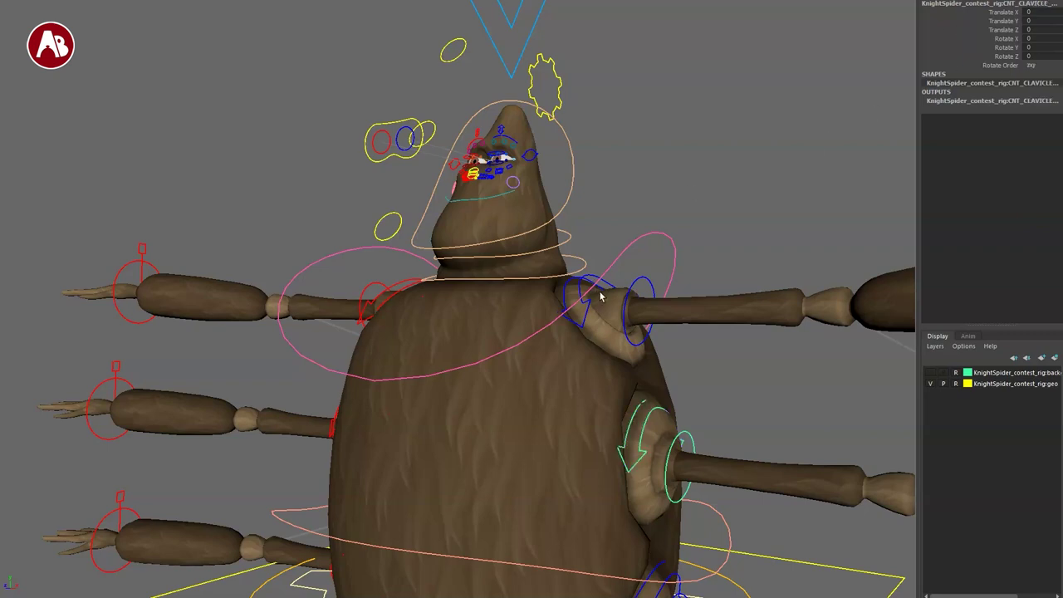
Try moving the lower left hand's IK control to about -0.5, 1.1, 0.2 with some rotation, and undo it.
alt+right_drag(601, 294, 548, 318)
alt+middle_drag(708, 510, 385, 366)
alt+right_drag(385, 365, 475, 422)
alt+drag(474, 423, 489, 480)
alt+middle_drag(488, 480, 546, 220)
alt+middle_drag(509, 389, 375, 309)
alt+right_drag(375, 309, 626, 464)
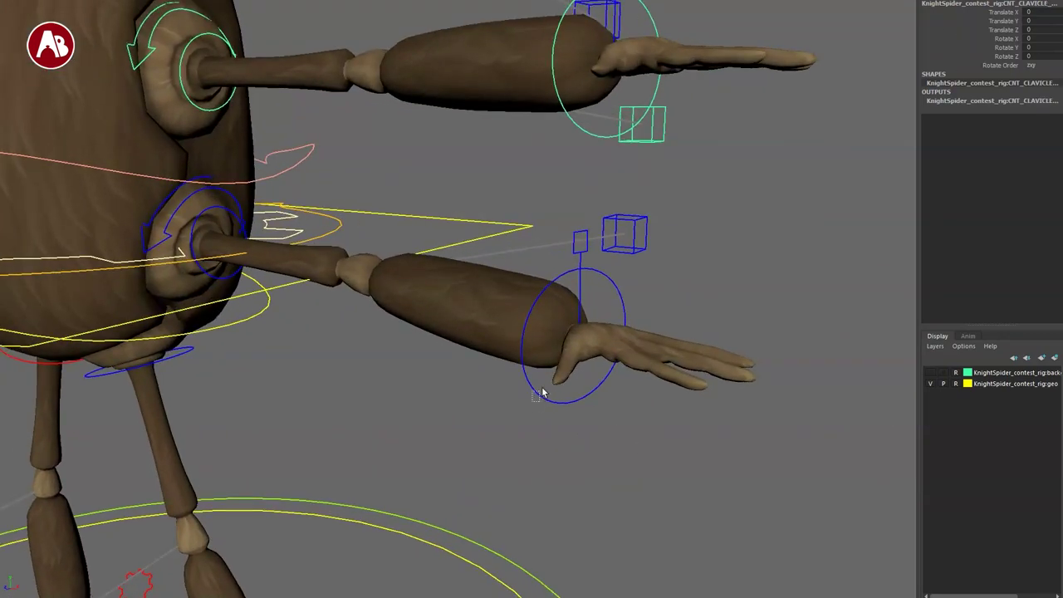
drag(543, 392, 548, 385)
key(w)
alt+drag(548, 384, 570, 427)
alt+right_drag(570, 427, 532, 401)
alt+middle_drag(532, 400, 570, 436)
drag(637, 411, 589, 377)
key(e)
key(r)
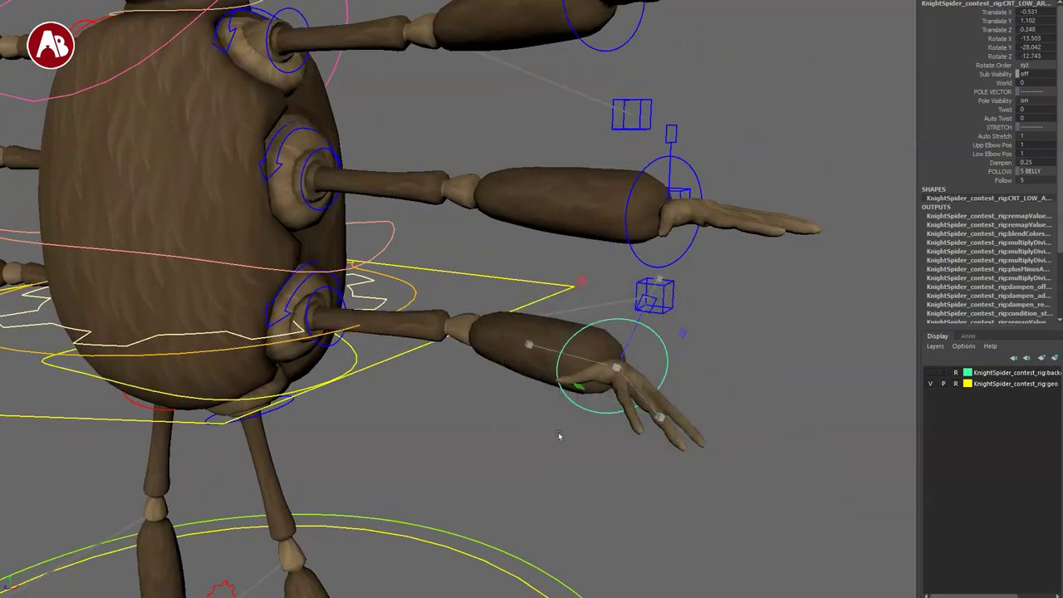
key(ctrl+z)
key(ctrl+z)
key(ctrl+z)
Select the lower left hand's settings control and try scrubbing its Ik Fk value, leaving it at 0.
key(q)
click(639, 337)
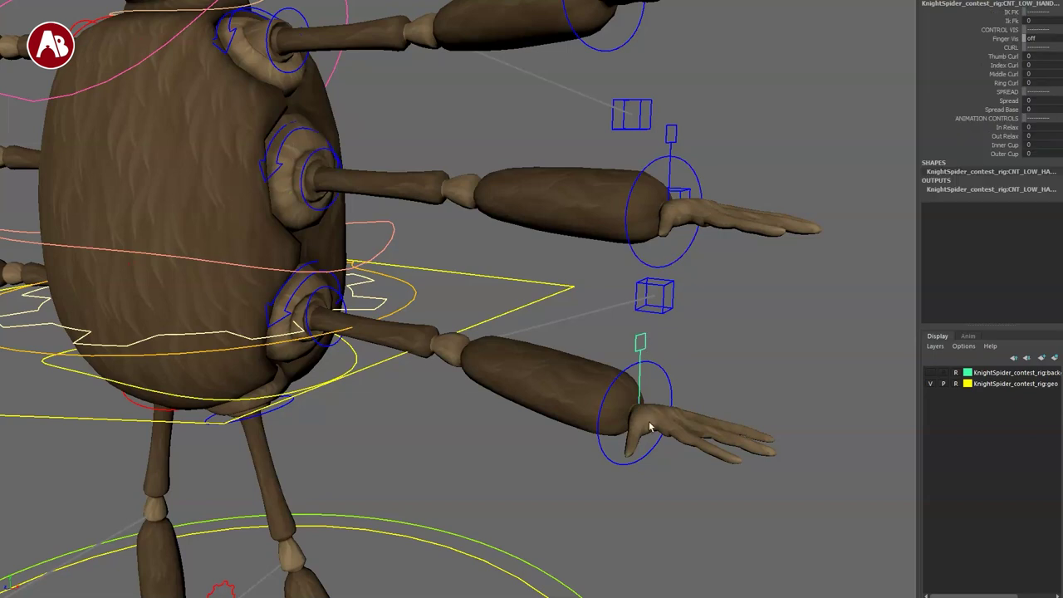
key(e)
key(w)
key(q)
key(w)
click(983, 22)
middle_drag(700, 198, 638, 189)
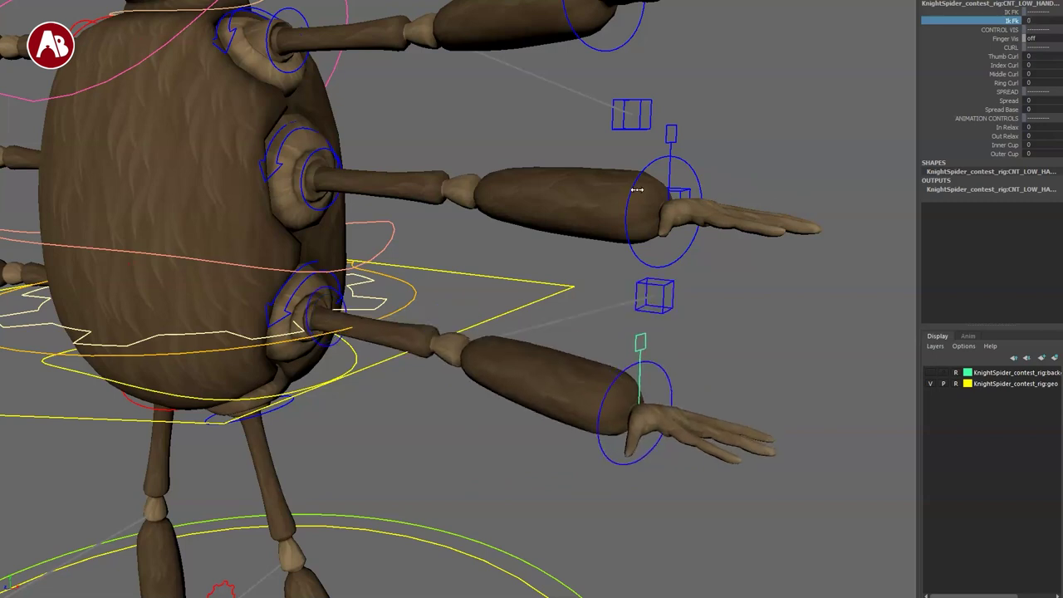
Select the lower left arm's pole vector control and check its Follow space setting.
drag(641, 289, 564, 378)
key(ctrl+z)
click(982, 57)
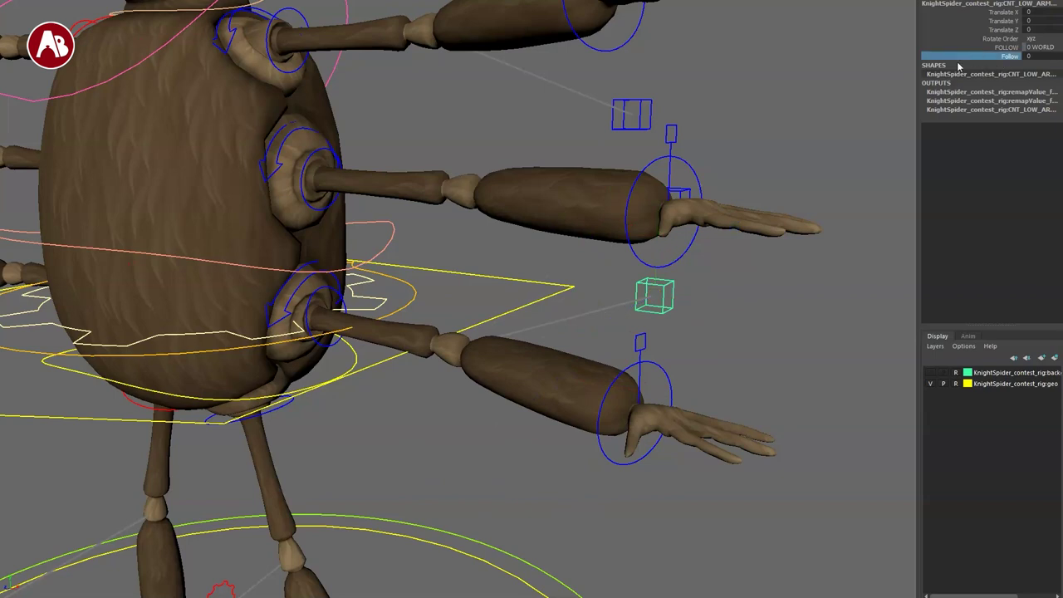
click(1038, 56)
click(1036, 49)
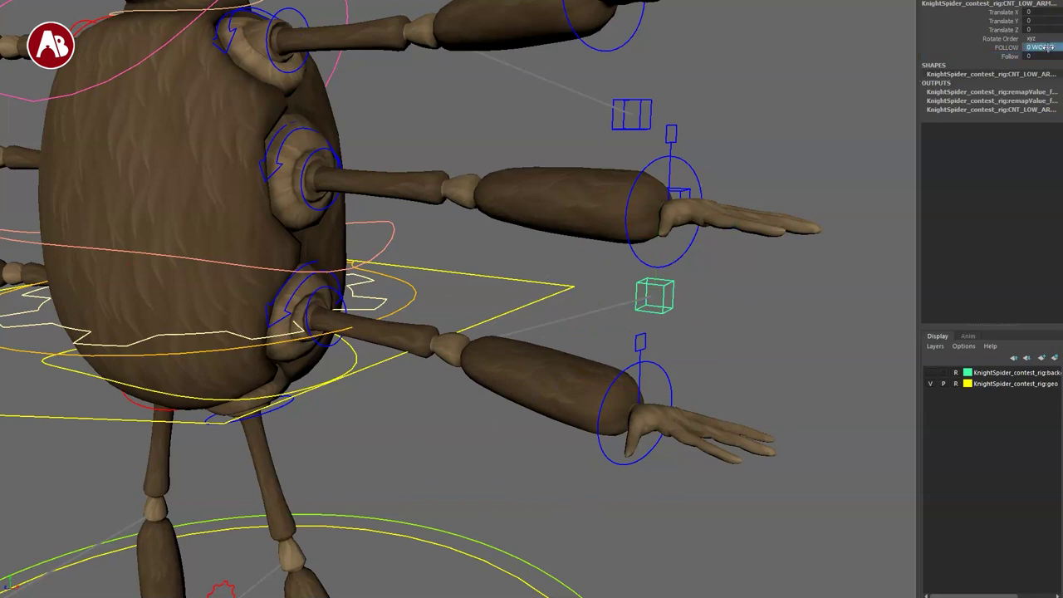
Turn on Finger Vis on the lower left hand's settings control.
click(658, 380)
drag(659, 380, 677, 368)
drag(618, 341, 657, 339)
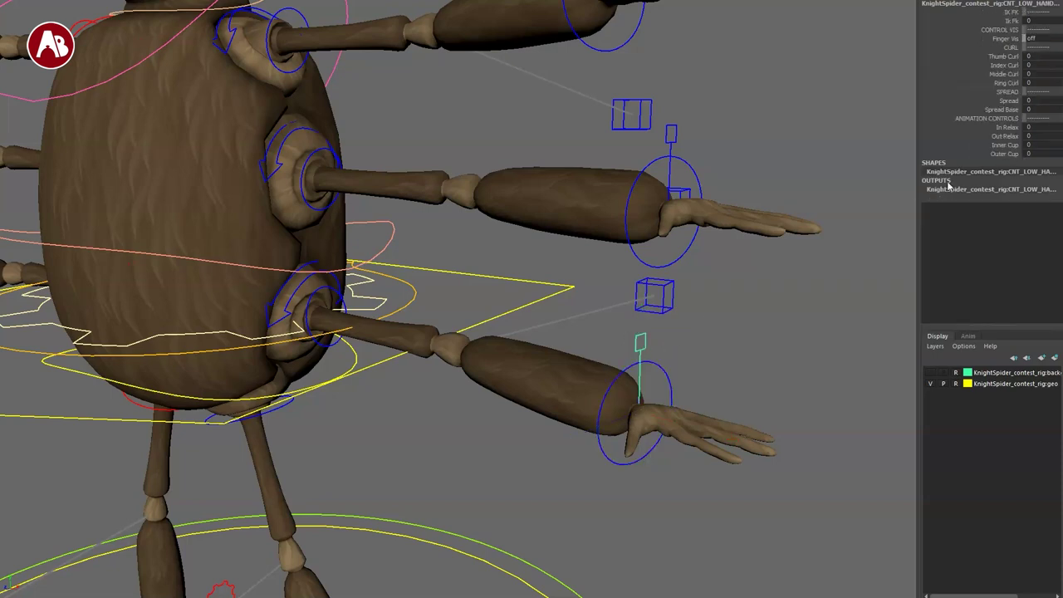
click(976, 40)
middle_drag(763, 69, 833, 81)
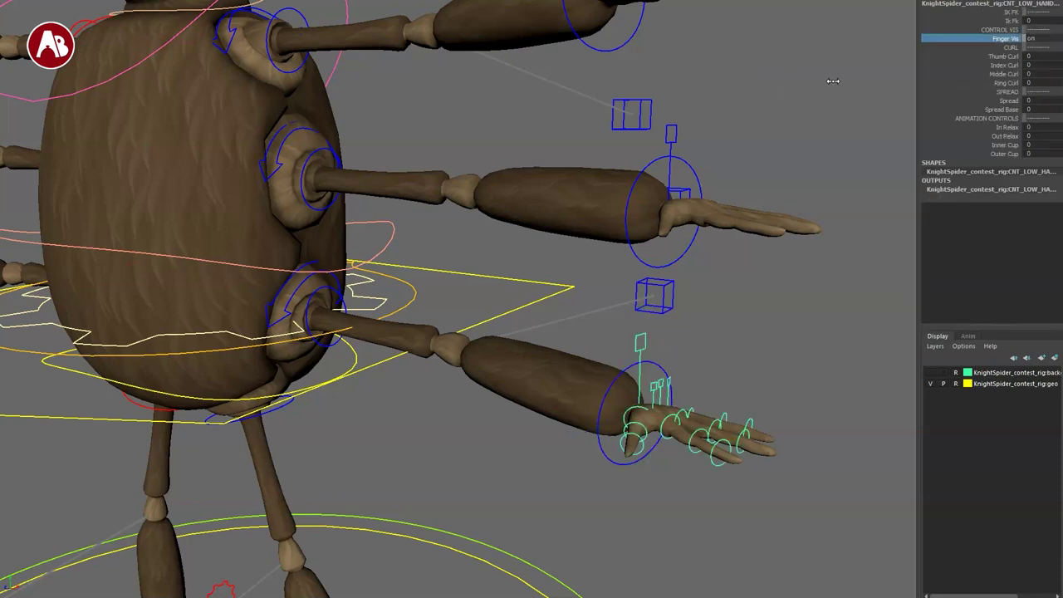
alt+middle_drag(739, 257, 612, 128)
alt+right_drag(613, 128, 648, 230)
alt+middle_drag(647, 230, 652, 264)
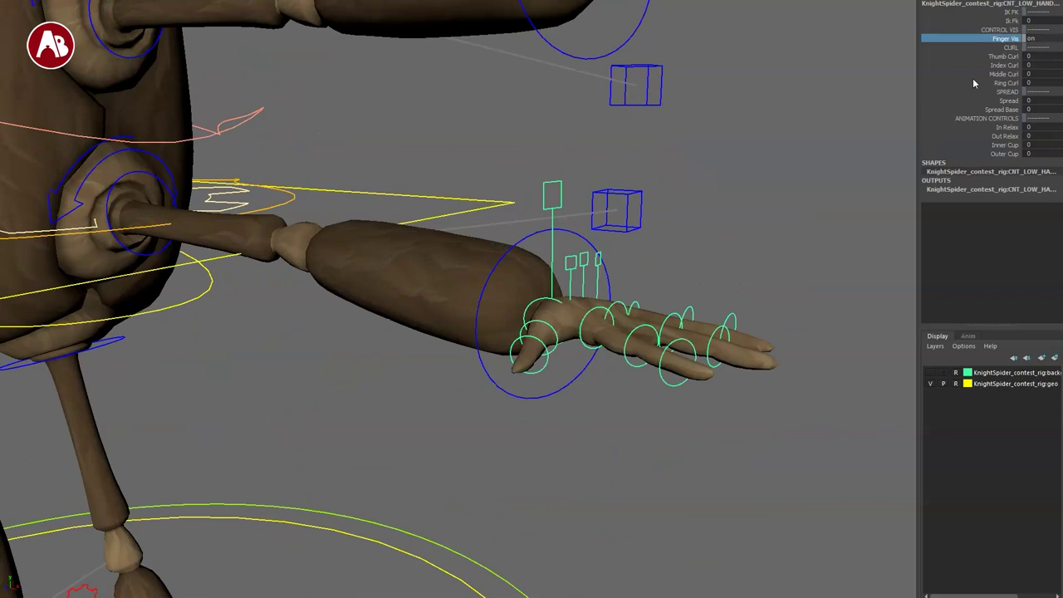
Try scrubbing the Thumb, Index, Middle and Ring Curl values together and undo the change.
click(963, 57)
drag(961, 57, 959, 81)
middle_drag(799, 152, 791, 190)
key(ctrl+z)
Try rotating the lower left hand's ring finger control and scaling it to about 1.19, undoing each change.
click(694, 314)
key(e)
drag(791, 260, 792, 297)
key(ctrl+z)
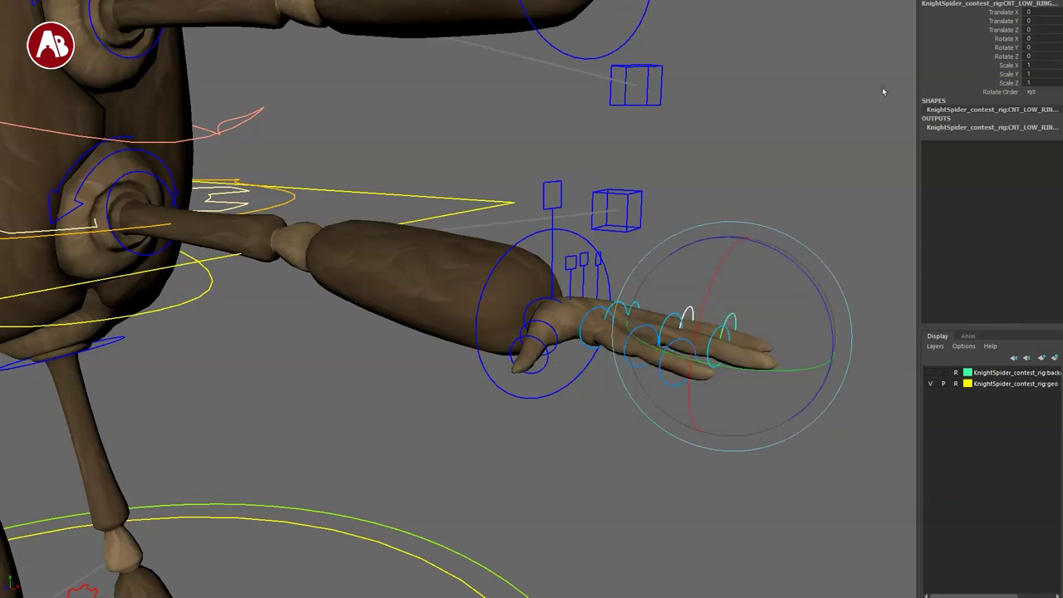
key(r)
drag(726, 336, 757, 361)
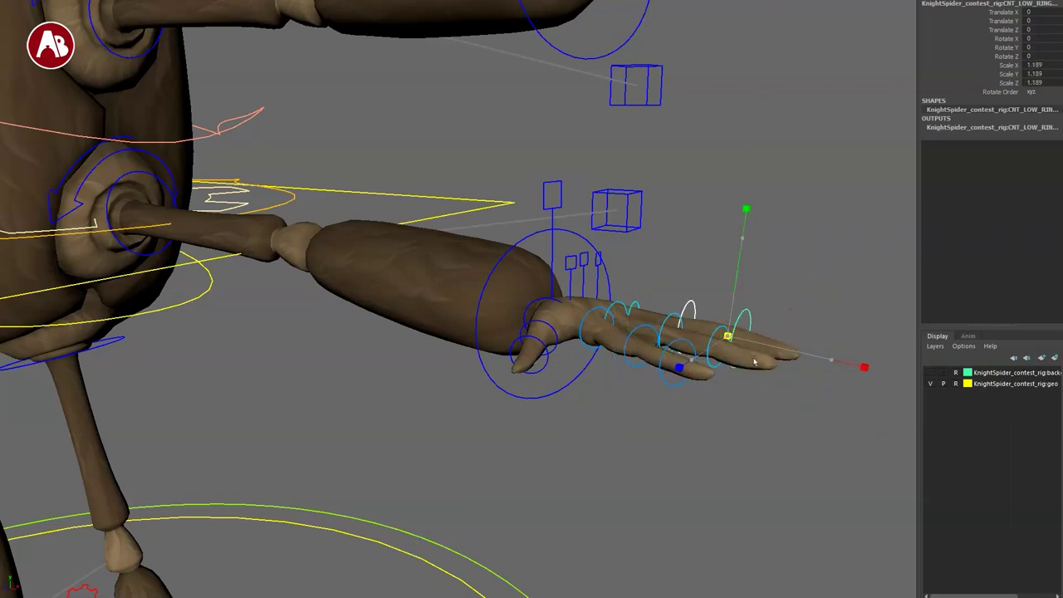
key(ctrl+z)
Reselect the lower left hand's settings control, try scrubbing Spread and Spread Base, and undo the changes.
click(597, 285)
key(q)
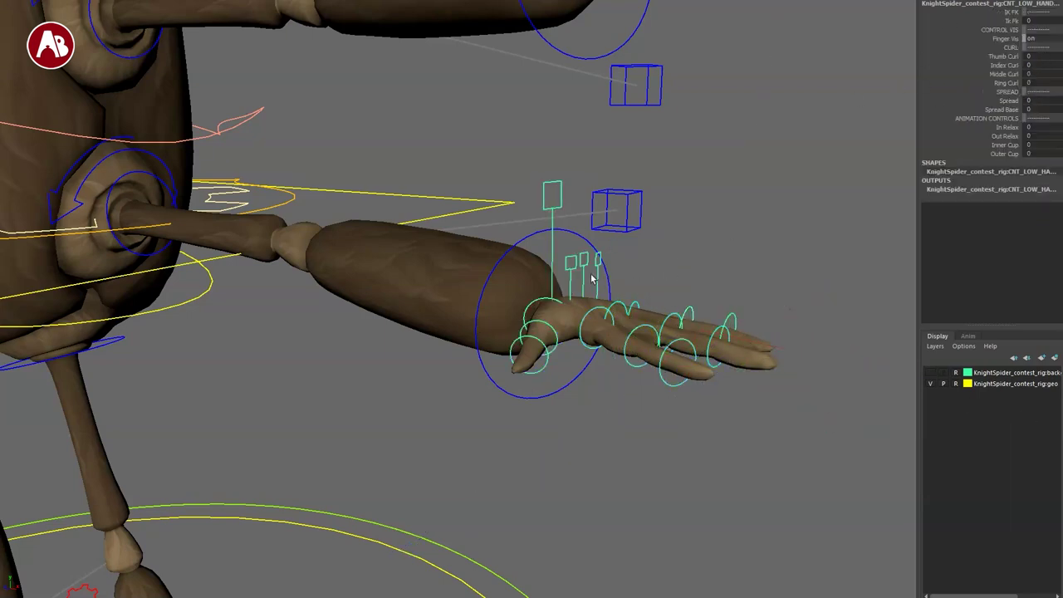
click(971, 100)
middle_drag(712, 63, 866, 115)
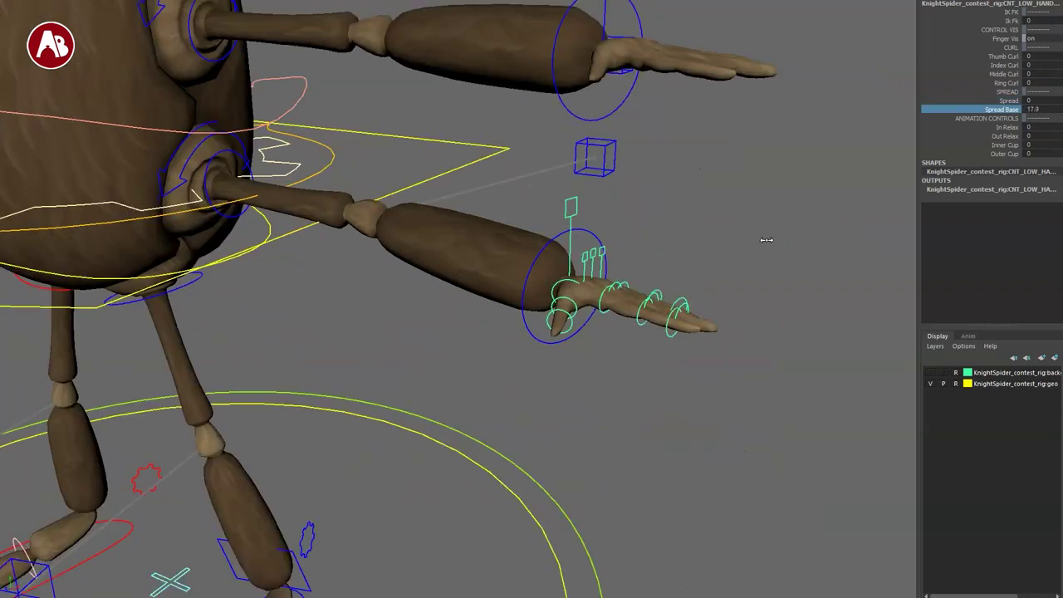
middle_drag(764, 239, 966, 108)
shift+click(967, 108)
middle_drag(815, 126, 730, 170)
key(ctrl+z)
Try scrubbing the lower left hand's In Relax and Out Relax values and restore them to 0.
click(965, 128)
middle_drag(760, 132, 869, 196)
key(ctrl+z)
click(960, 135)
middle_drag(960, 135, 839, 167)
Try scrubbing the lower left hand's Inner Cup and Outer Cup values, returning both to 0.
click(1001, 145)
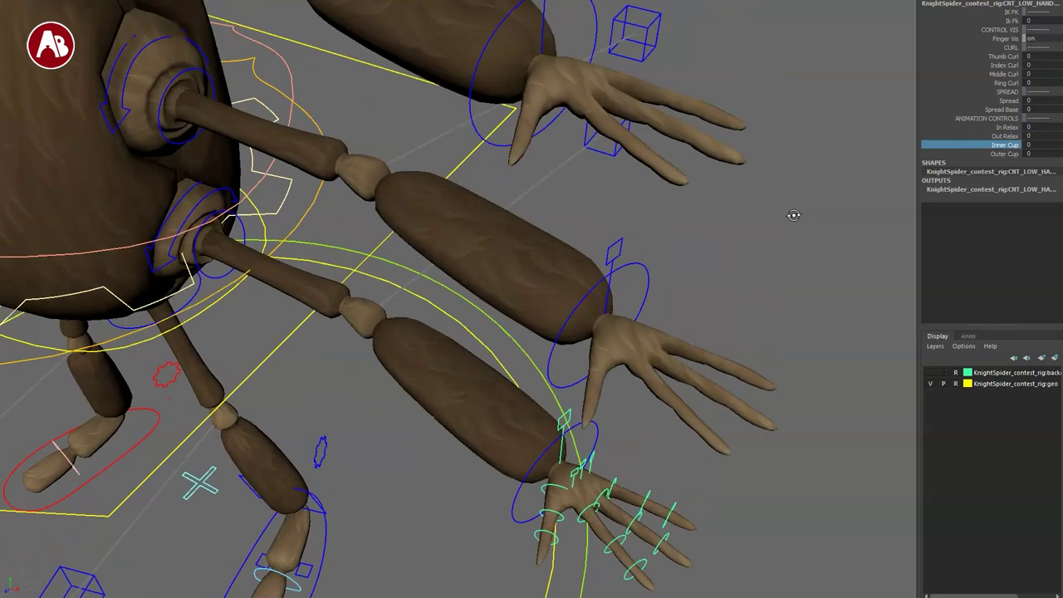
middle_drag(790, 214, 412, 217)
click(1004, 154)
middle_drag(657, 209, 733, 275)
middle_drag(734, 275, 662, 244)
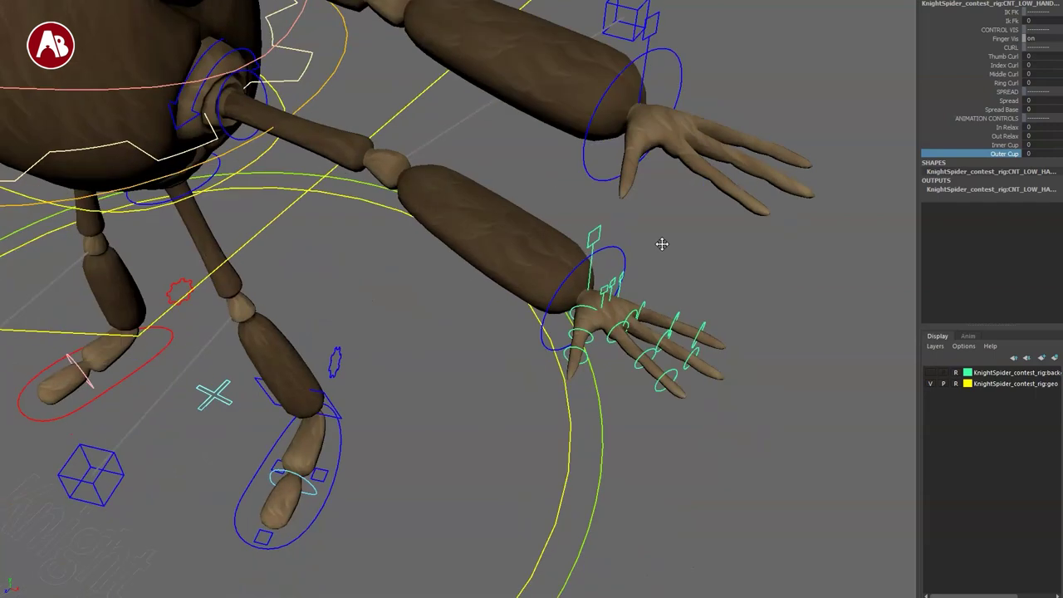
Examine the lower left hand's finger controls up close and the arms on both sides of the body.
alt+right_drag(662, 243, 737, 303)
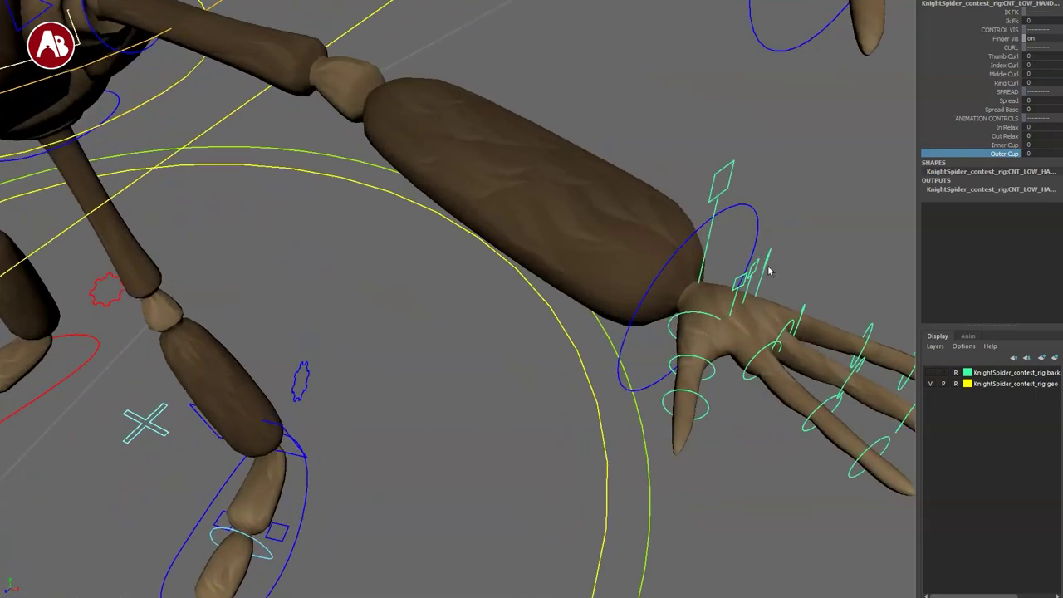
alt+middle_drag(769, 266, 633, 266)
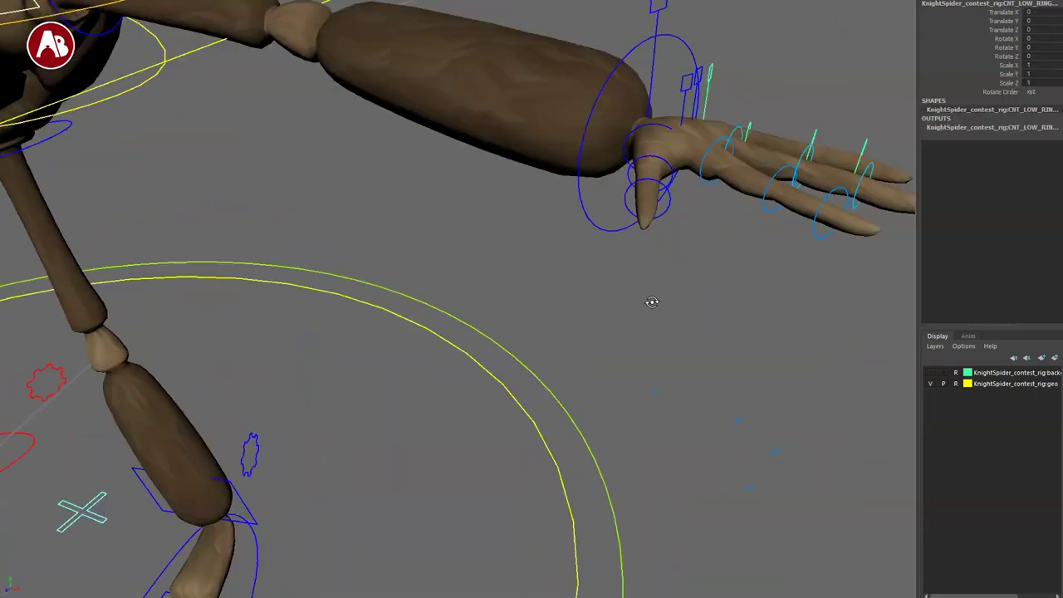
alt+middle_drag(595, 249, 706, 498)
alt+right_drag(706, 498, 466, 216)
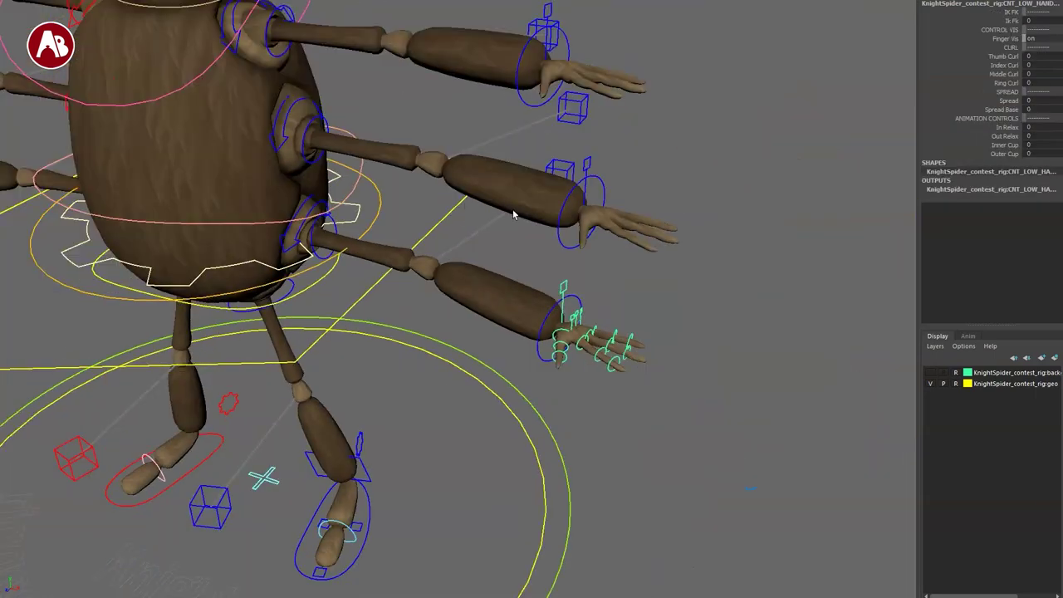
alt+middle_drag(528, 160, 558, 188)
alt+drag(545, 174, 581, 158)
alt+middle_drag(537, 263, 582, 337)
alt+middle_drag(166, 303, 565, 313)
mouse_move(515, 312)
alt+mouse_down()
mouse_move(579, 316)
mouse_move(507, 309)
alt+mouse_up()
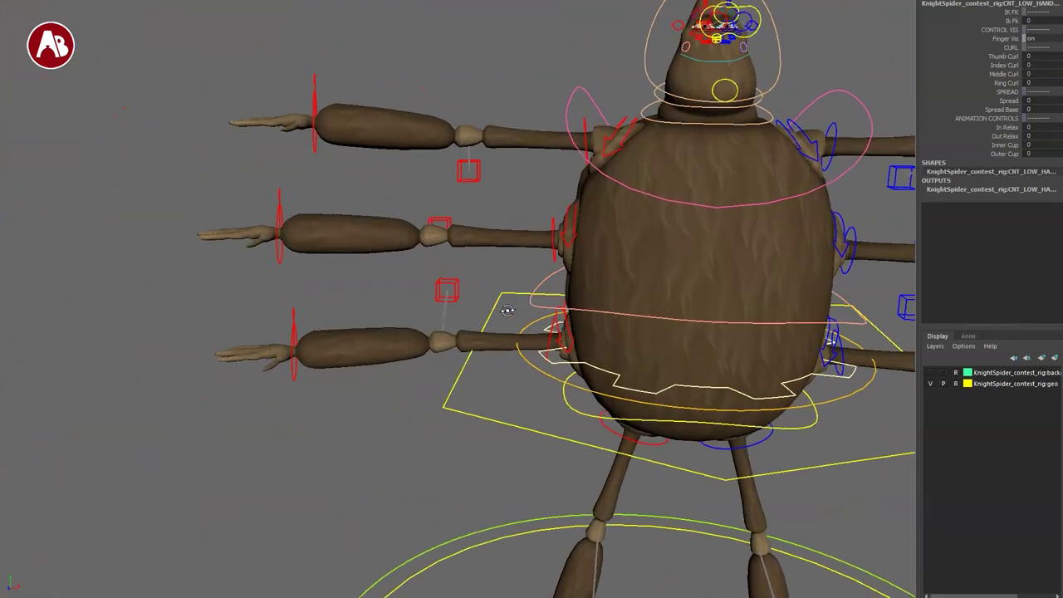
alt+middle_drag(490, 287, 191, 399)
alt+drag(390, 282, 344, 280)
alt+right_drag(343, 281, 283, 261)
alt+middle_drag(398, 283, 410, 197)
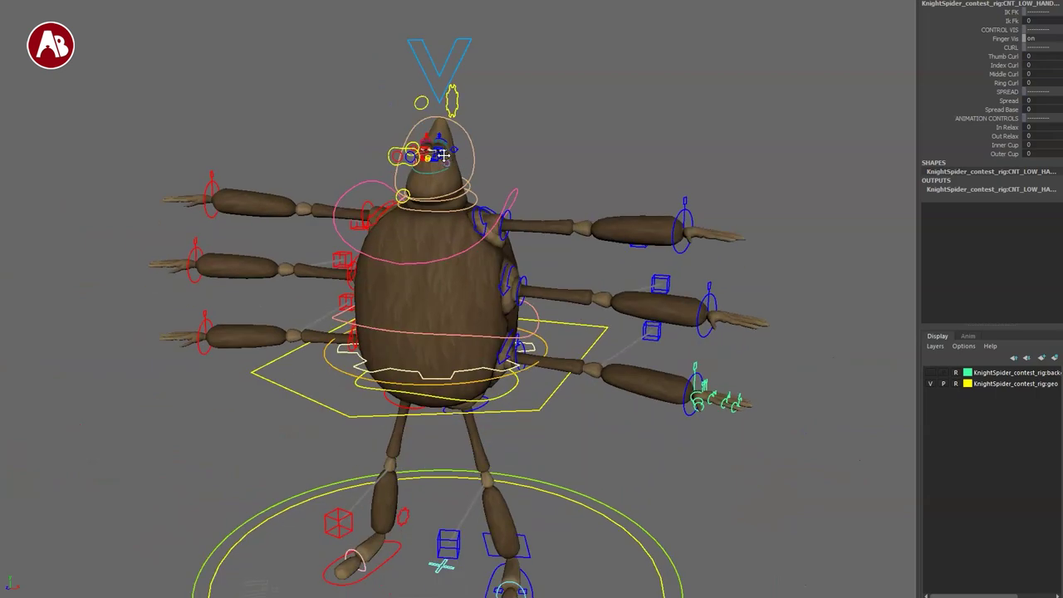
alt+right_drag(409, 197, 456, 182)
alt+middle_drag(455, 183, 489, 256)
Select the V-shaped control above the head, toggle Body Ctrl Vis off and on, and turn on Toony Ctrl Vis.
drag(483, 26, 515, 65)
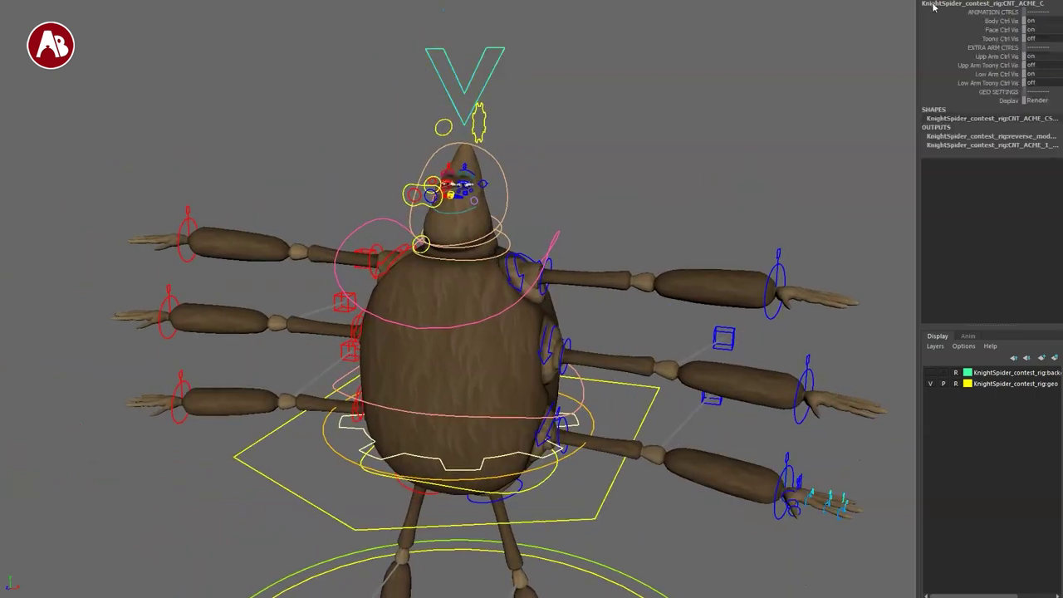
click(973, 22)
middle_drag(721, 57, 834, 65)
click(980, 29)
click(964, 38)
middle_drag(641, 112, 688, 196)
Try moving the middle left arm's toony control, undo the moves, and reselect the V-shaped control.
click(615, 328)
drag(615, 363, 623, 327)
middle_drag(731, 396, 725, 467)
alt+drag(571, 417, 622, 449)
key(ctrl+z)
key(ctrl+z)
key(ctrl+z)
click(491, 65)
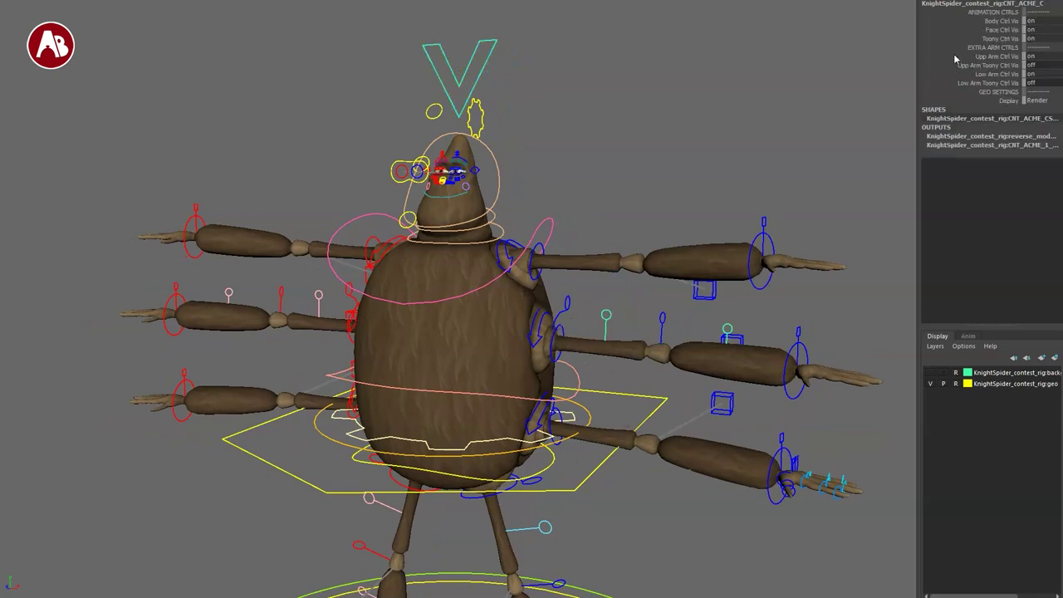
Try toggling Upp Arm Ctrl Vis and Upp Arm Toony Ctrl Vis, leaving them on and off respectively.
click(955, 57)
middle_drag(748, 118, 710, 119)
key(ctrl+z)
key(ctrl+z)
key(ctrl+y)
click(946, 59)
click(940, 67)
middle_drag(888, 118, 865, 84)
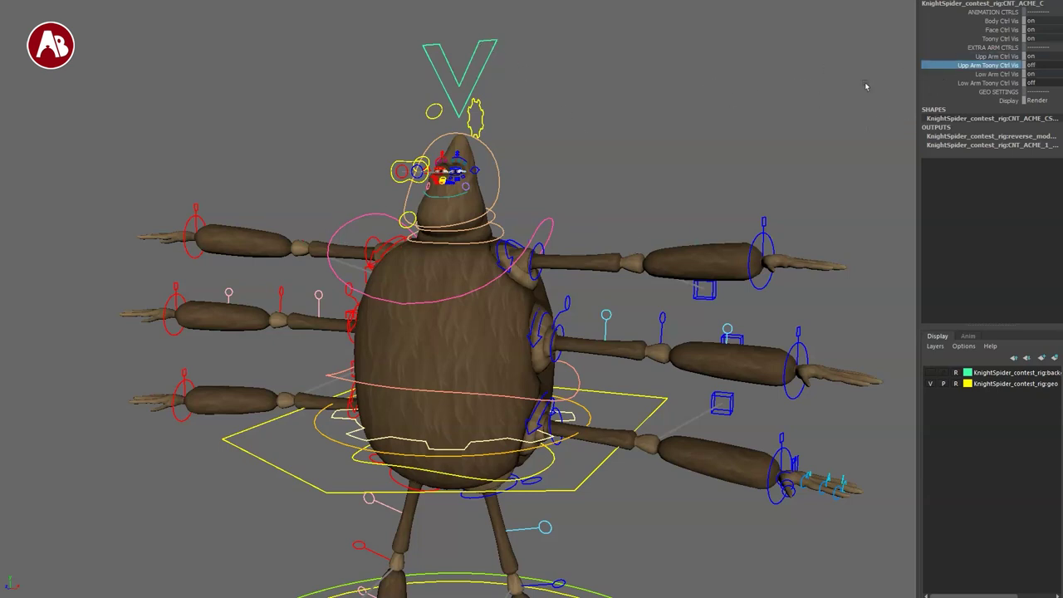
Turn off Toony Ctrl Vis and try toggling Low Arm Ctrl Vis and Low Arm Toony Ctrl Vis.
click(956, 38)
middle_drag(954, 42, 713, 97)
click(948, 65)
click(955, 74)
middle_drag(842, 105, 883, 133)
click(956, 83)
middle_drag(765, 100, 748, 110)
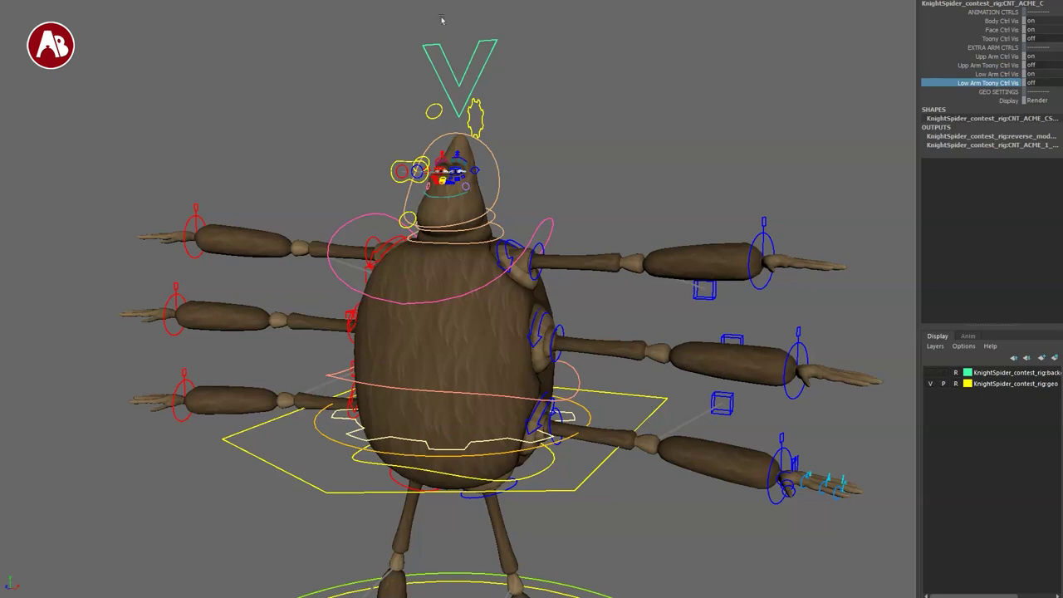
Check the available Display modes for the rig geometry and examine the body and head from several angles.
click(1037, 100)
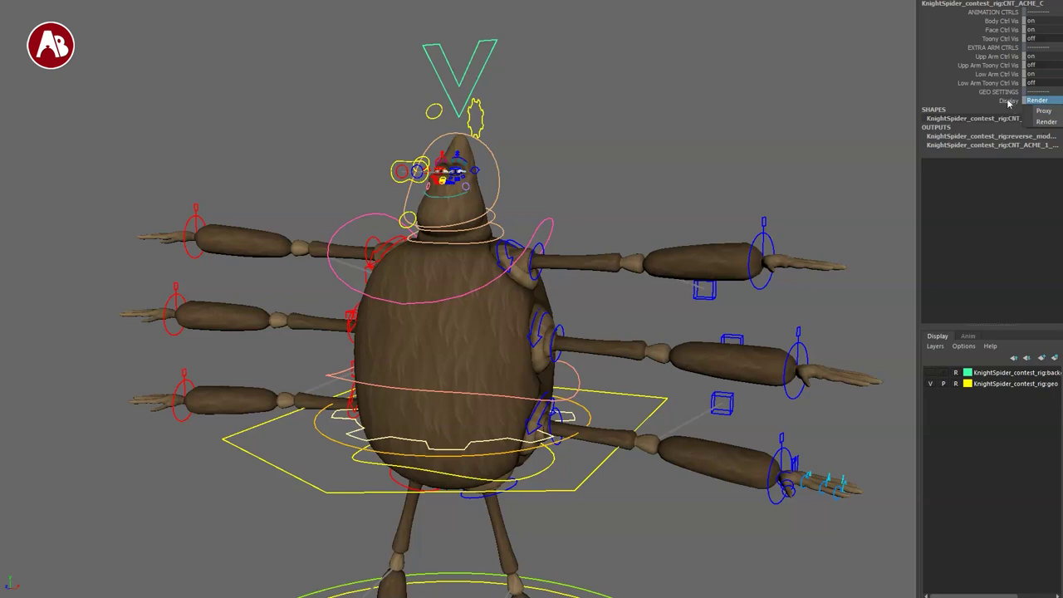
click(663, 127)
alt+middle_drag(434, 270, 444, 307)
alt+right_drag(444, 307, 569, 403)
alt+middle_drag(568, 402, 615, 498)
alt+right_drag(534, 349, 598, 371)
alt+middle_drag(598, 371, 589, 446)
alt+drag(589, 446, 631, 386)
alt+right_drag(632, 386, 613, 356)
alt+drag(614, 356, 683, 401)
alt+right_drag(683, 401, 669, 385)
alt+drag(608, 274, 496, 189)
Select the gear-shaped head settings control, try toggling Sub Visibility, and set Ik Fk to 1.
drag(614, 185, 630, 188)
alt+right_drag(693, 272, 616, 218)
click(608, 201)
alt+drag(679, 320, 683, 293)
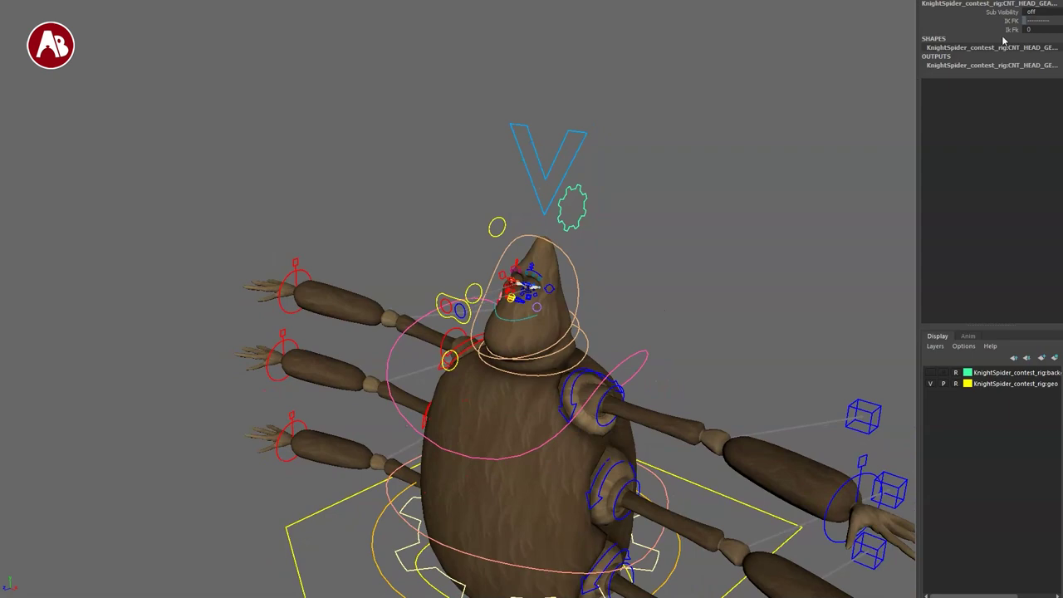
click(987, 13)
middle_drag(758, 218, 774, 218)
middle_drag(699, 211, 640, 209)
click(966, 30)
middle_drag(736, 110, 712, 129)
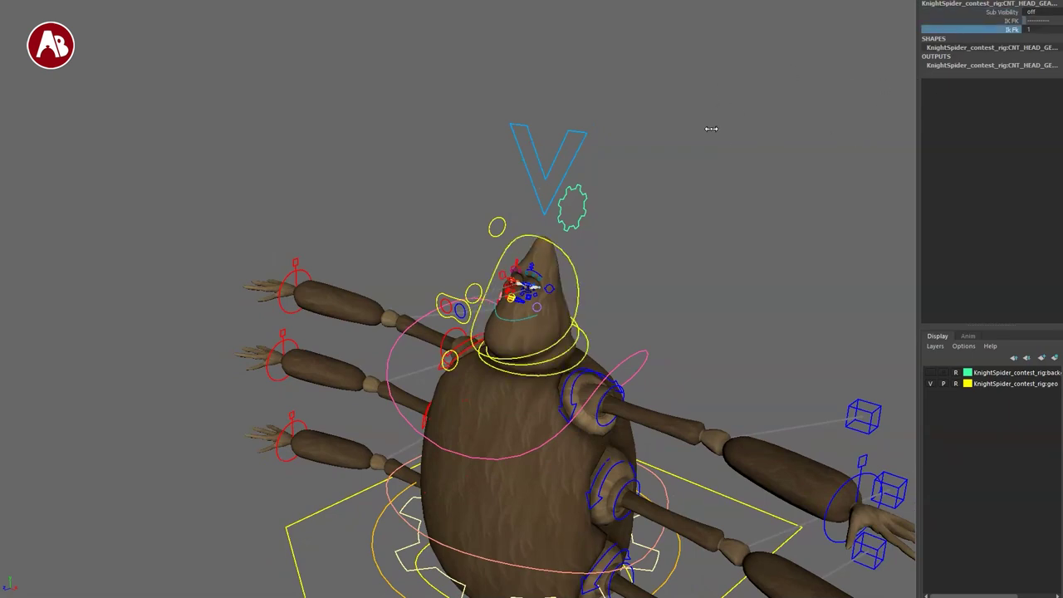
Try moving the round upper squash control above the head to deform the head's tip, then undo the change.
alt+drag(614, 262, 631, 236)
click(515, 206)
key(w)
alt+drag(491, 240, 519, 238)
key(ctrl+z)
click(501, 242)
click(509, 241)
alt+right_drag(332, 193, 529, 350)
alt+drag(529, 350, 546, 349)
drag(508, 135, 634, 161)
key(ctrl+z)
Try moving the round middle squash control in front of the face and undo it.
drag(428, 296, 479, 219)
key(ctrl+z)
key(ctrl+z)
Select the goggle-shaped eyes control in front of the face and try moving it to redirect the gaze.
alt+middle_drag(404, 213, 297, 271)
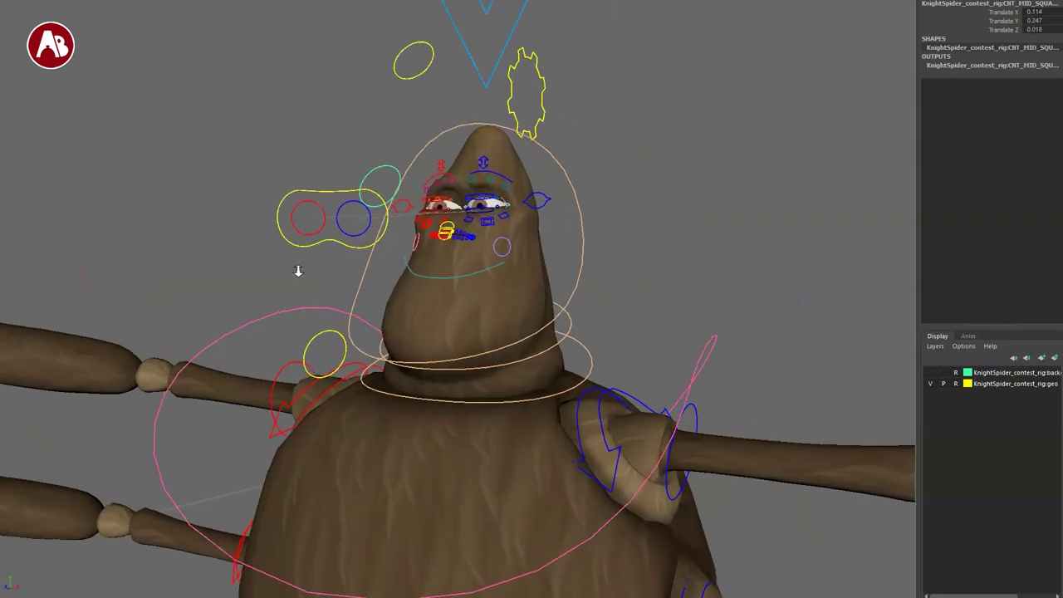
alt+right_drag(297, 271, 501, 396)
alt+middle_drag(501, 396, 527, 407)
alt+right_drag(449, 280, 310, 187)
alt+middle_drag(311, 188, 334, 221)
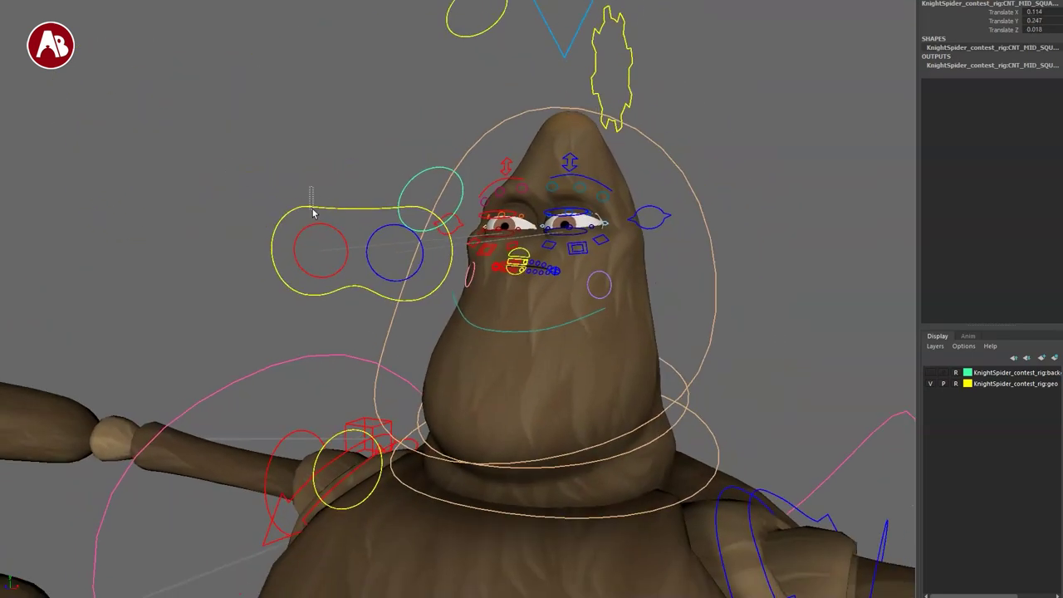
drag(313, 213, 315, 218)
alt+middle_drag(542, 343, 529, 352)
alt+right_drag(529, 352, 387, 295)
drag(415, 283, 467, 291)
key(ctrl+z)
mouse_move(390, 280)
mouse_down()
mouse_move(426, 173)
mouse_move(394, 259)
mouse_up()
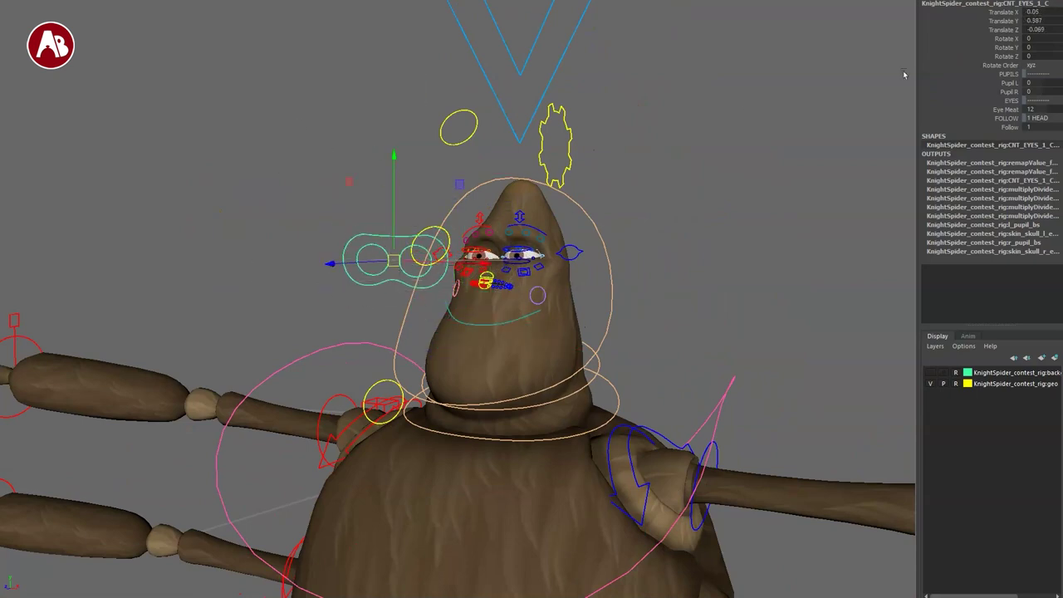
Try changing Pupil L and Pupil R together to -3.6 on the eyes control and return both to 0.
key(r)
drag(998, 29, 982, 58)
click(987, 85)
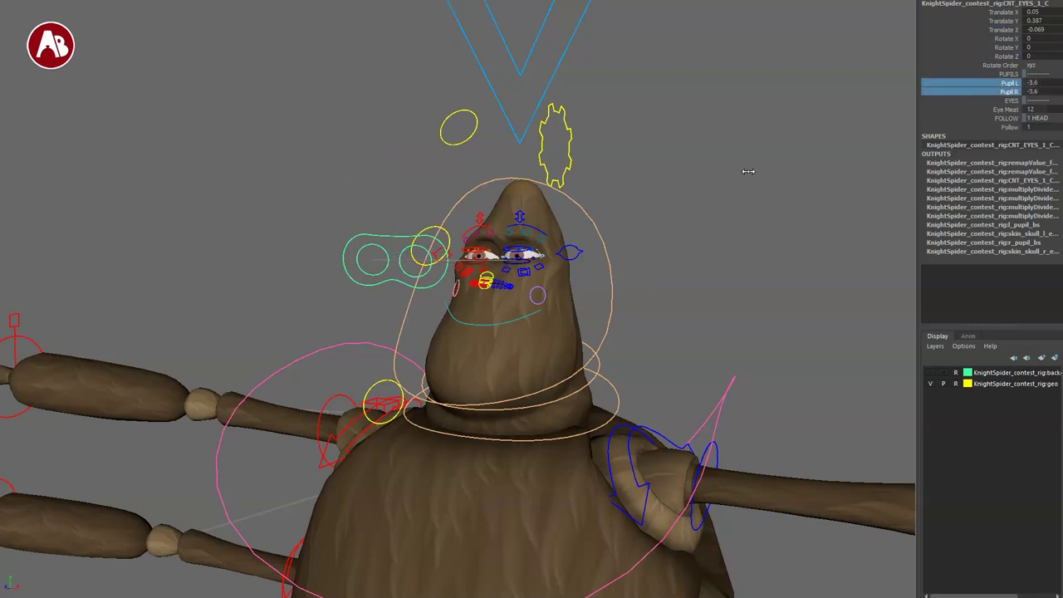
Try different Eye Meat values, such as 9.2, with the eyes control moved aside, and return it to 12.
click(984, 109)
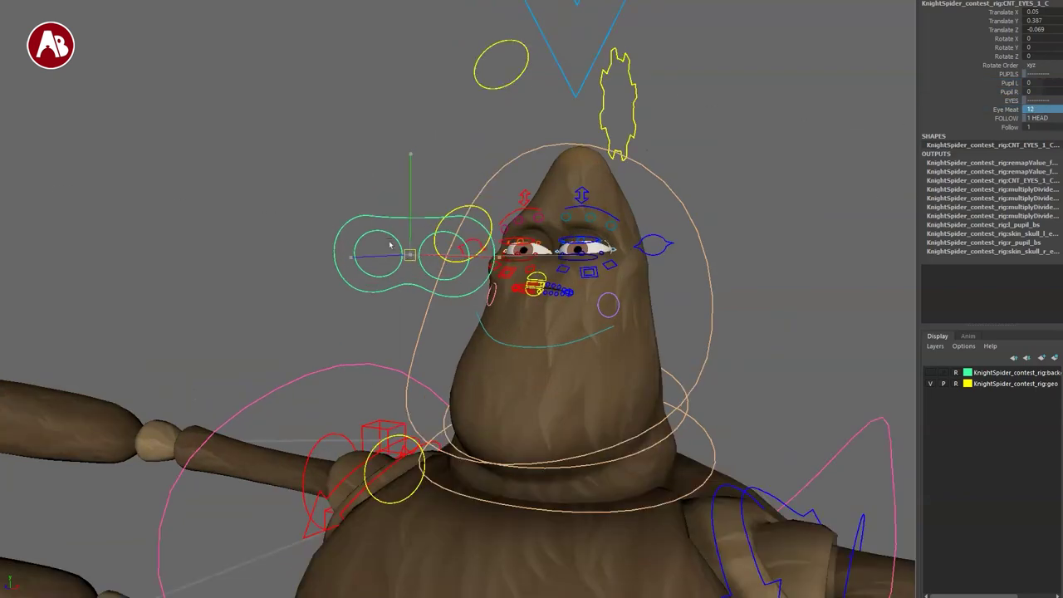
click(981, 109)
middle_drag(823, 143, 792, 145)
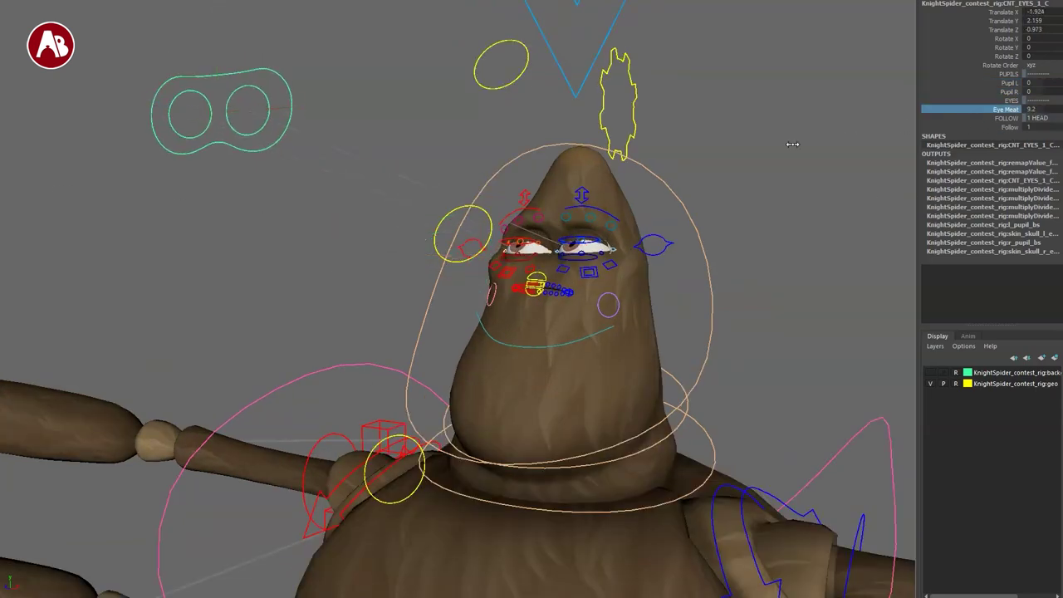
middle_drag(862, 164, 1061, 196)
middle_drag(769, 215, 968, 225)
middle_drag(895, 247, 505, 200)
middle_drag(942, 275, 495, 202)
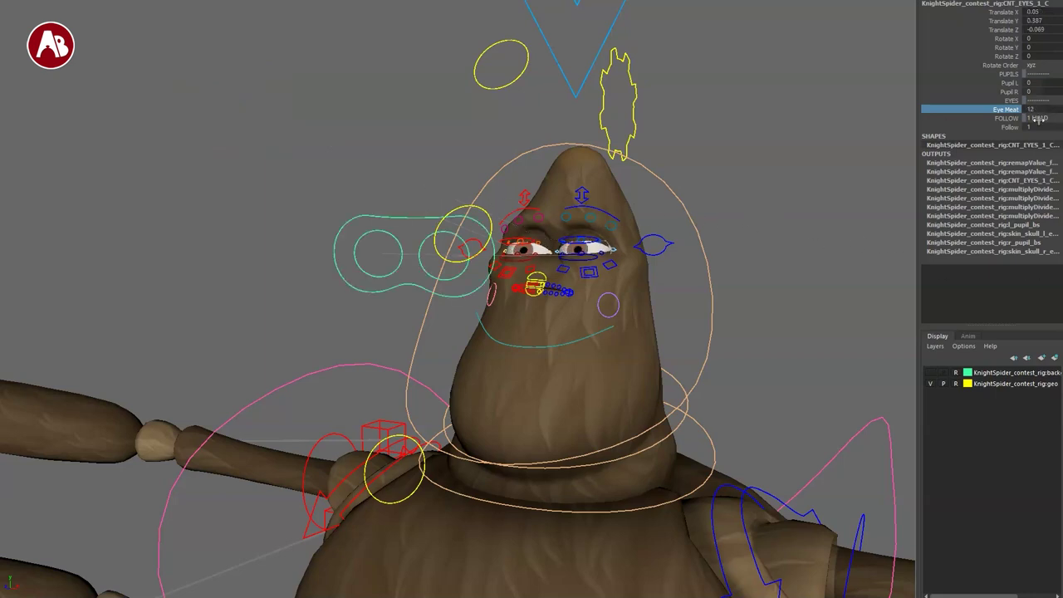
Set the eyes control's Follow to 0 for WORLD and move the control up in front of the face.
click(1049, 119)
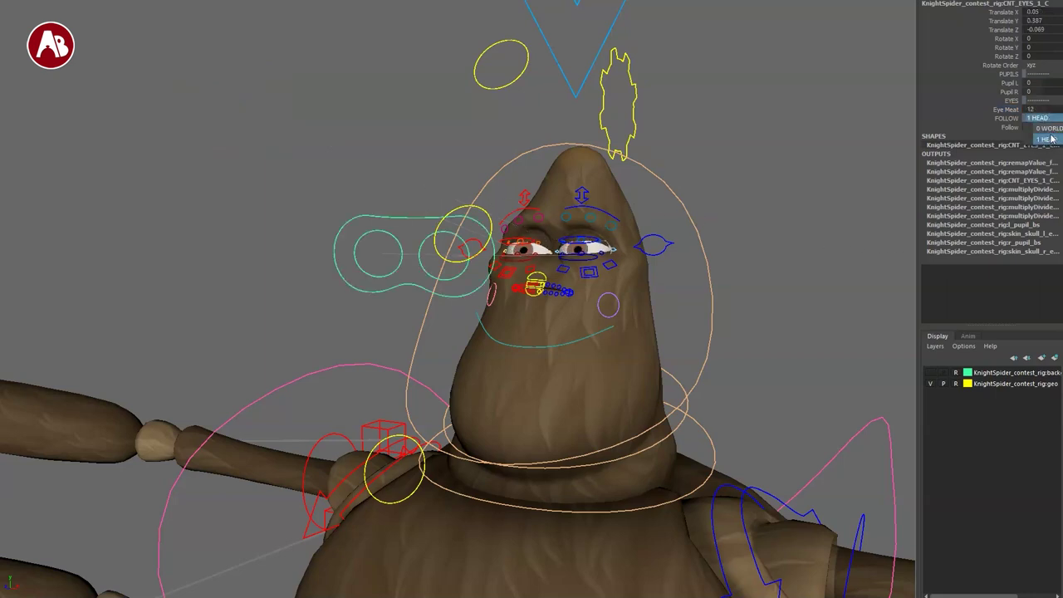
click(1035, 137)
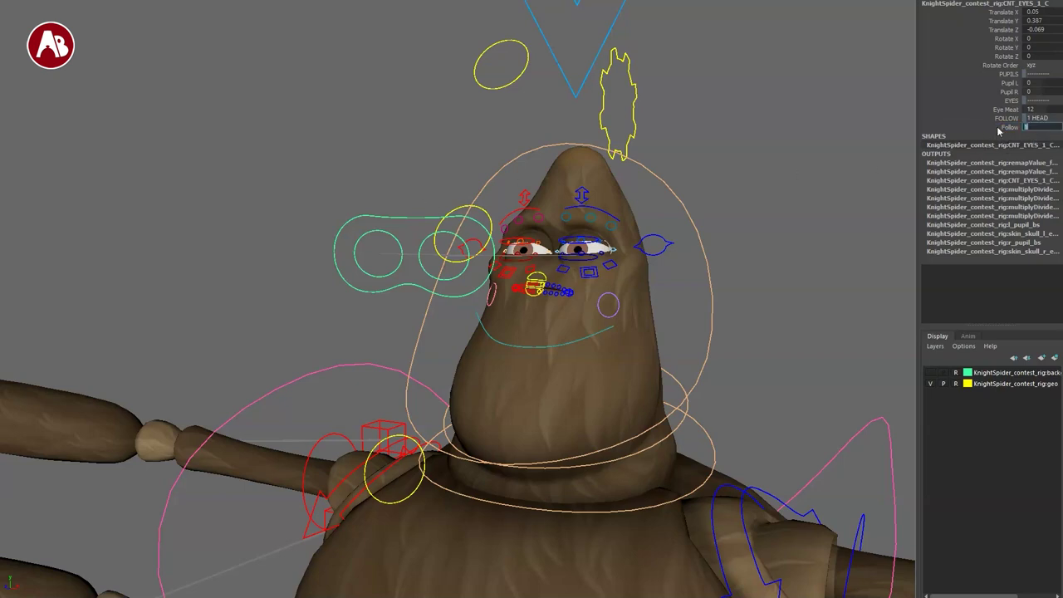
middle_drag(1000, 131, 891, 152)
alt+right_drag(445, 316, 406, 353)
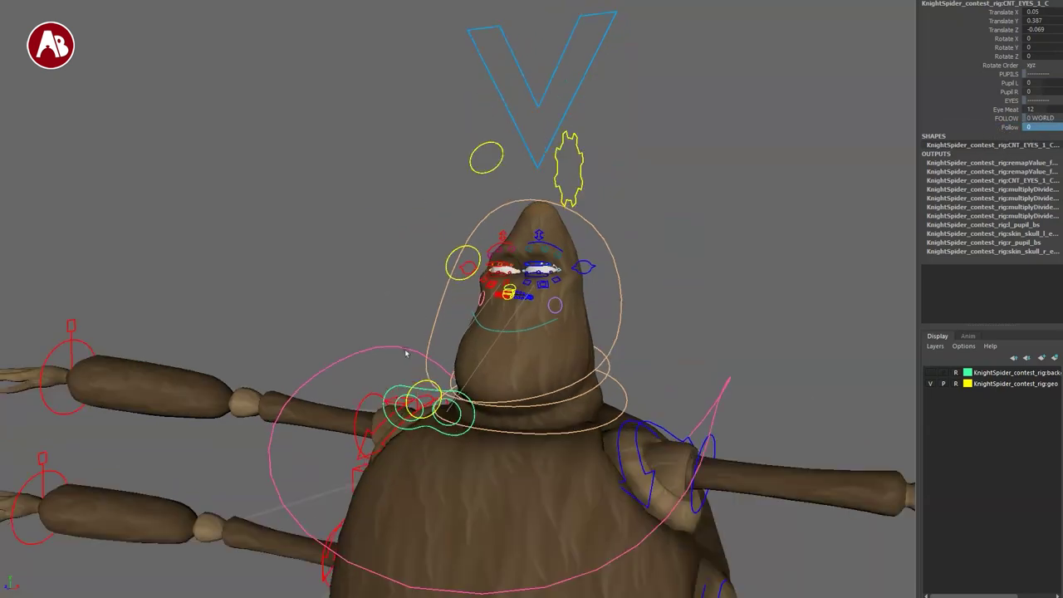
drag(426, 409, 292, 250)
key(q)
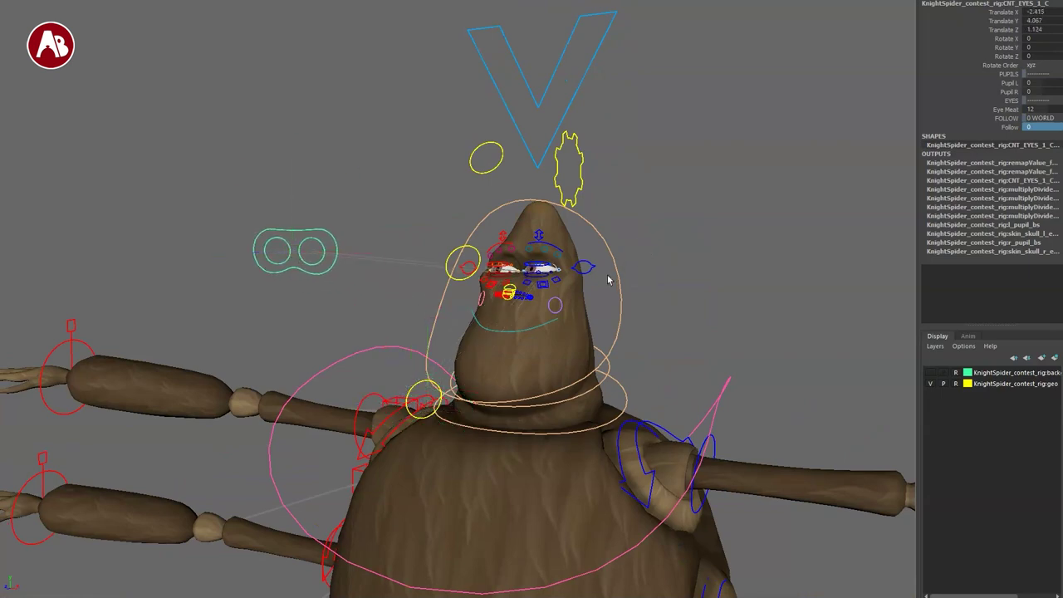
Rotate the head control to test the eyes with World follow.
click(619, 283)
key(e)
drag(536, 328, 605, 355)
key(q)
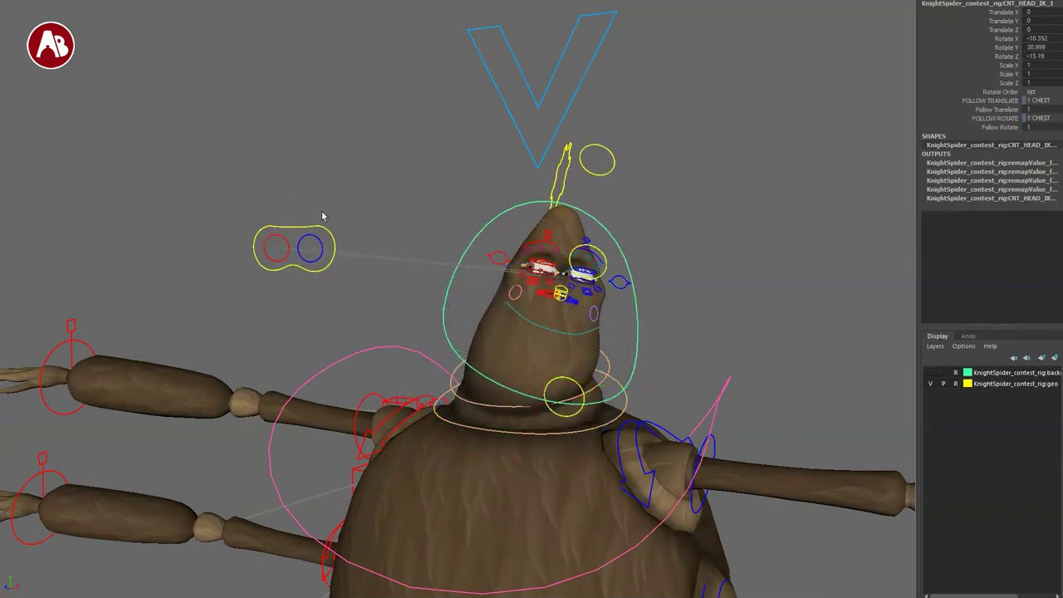
Set the eyes control's Follow to 1 for HEAD and rotate the head control again to test it.
click(328, 231)
click(1008, 128)
middle_drag(653, 89, 810, 167)
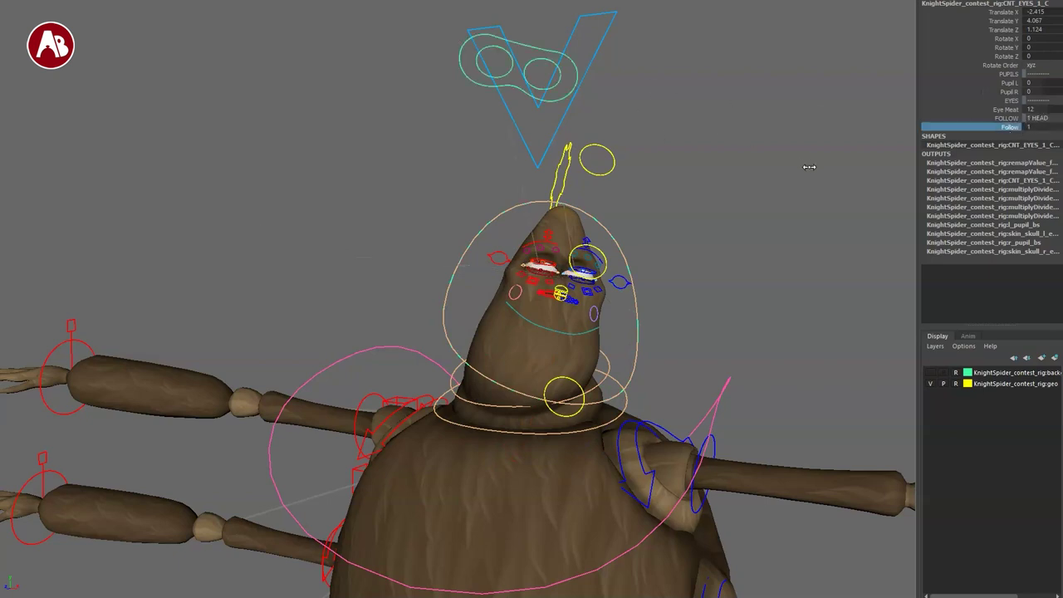
click(613, 237)
key(e)
drag(590, 318, 540, 353)
Undo the head rotations, the Follow changes and the eyes control move made for the follow test.
key(ctrl+z)
key(ctrl+z)
key(ctrl+z)
key(ctrl+z)
key(ctrl+z)
key(ctrl+z)
key(ctrl+z)
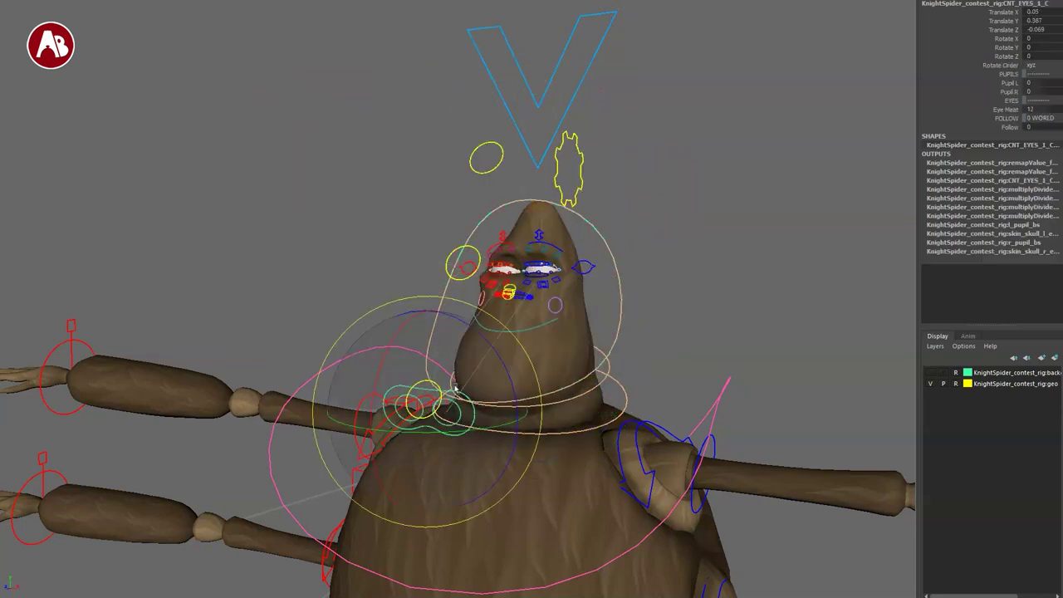
key(ctrl+z)
key(ctrl+z)
Select the curved jaw control below the mouth and open the mouth by rotating it to 25.83 in X.
click(383, 303)
alt+right_drag(383, 302, 296, 311)
alt+middle_drag(296, 311, 513, 441)
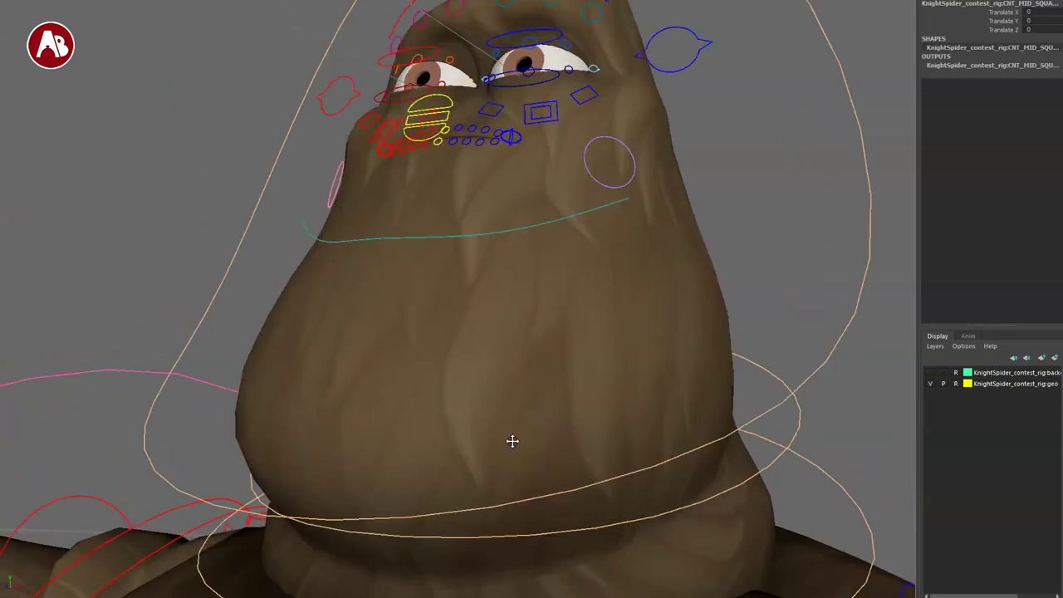
alt+right_drag(513, 441, 462, 394)
alt+drag(461, 394, 476, 285)
alt+right_drag(476, 285, 507, 333)
alt+drag(507, 333, 476, 339)
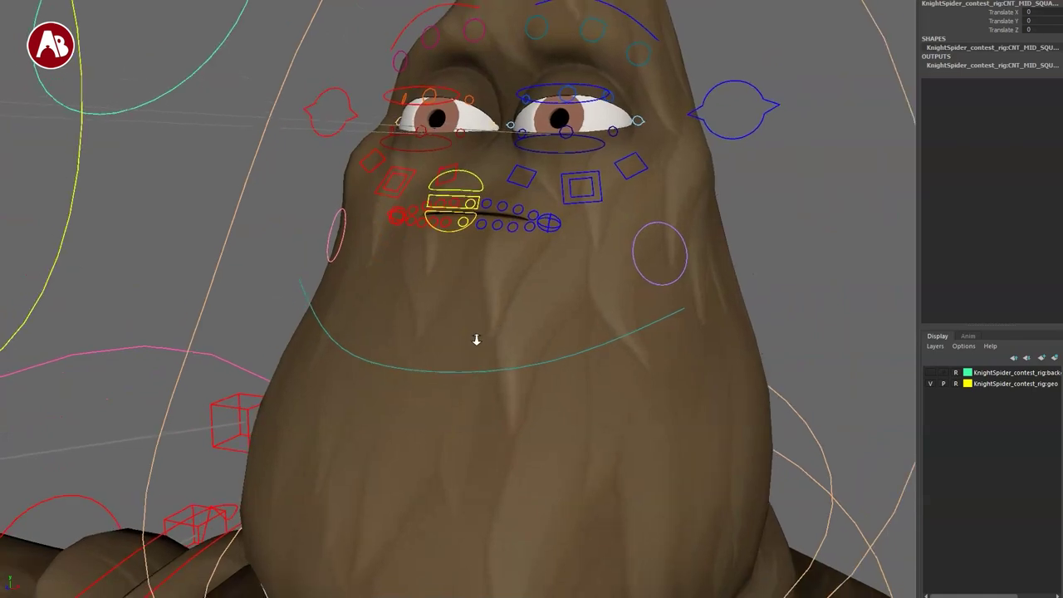
alt+right_drag(477, 340, 276, 310)
drag(314, 283, 332, 282)
key(e)
drag(481, 217, 496, 282)
key(q)
Try adjusting the jaw's Auto Slide and rotate the jaw back until the mouth is only partly open.
mouse_move(490, 352)
alt+mouse_down()
mouse_move(550, 357)
mouse_move(479, 353)
alt+mouse_up()
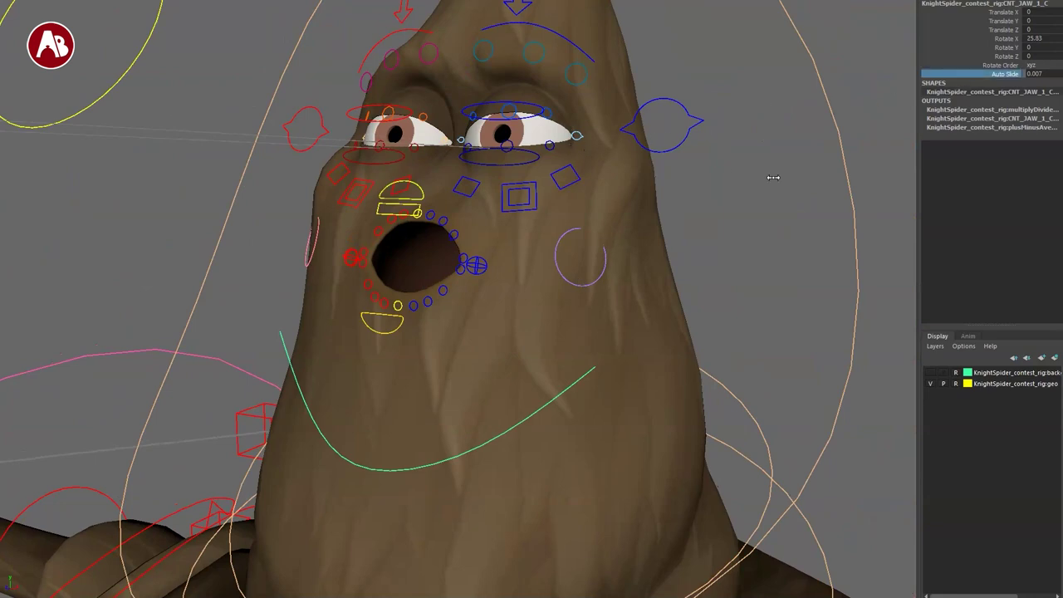
scroll(446, 347, up, 2)
alt+middle_drag(435, 320, 515, 362)
scroll(499, 363, up, 3)
key(e)
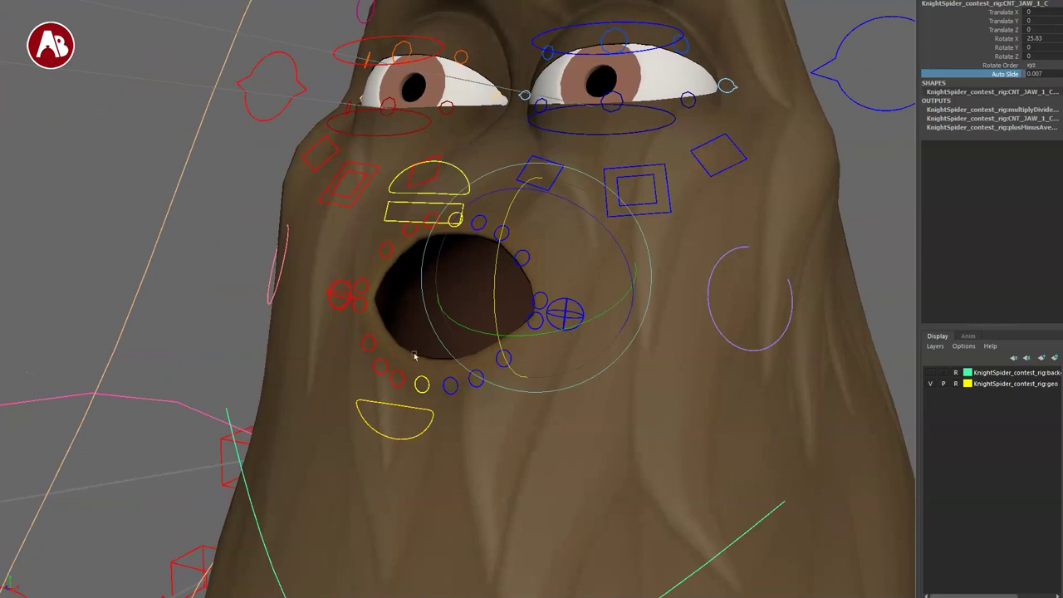
drag(496, 279, 502, 211)
key(q)
Try moving the round left cheek control and undo the move.
alt+middle_drag(463, 260, 442, 323)
click(714, 340)
key(w)
drag(743, 374, 735, 328)
key(ctrl+z)
Try the left cheek's Puff at 10, return it to normal, and try moving the cheek control once more.
click(987, 104)
click(966, 110)
middle_drag(798, 292, 825, 294)
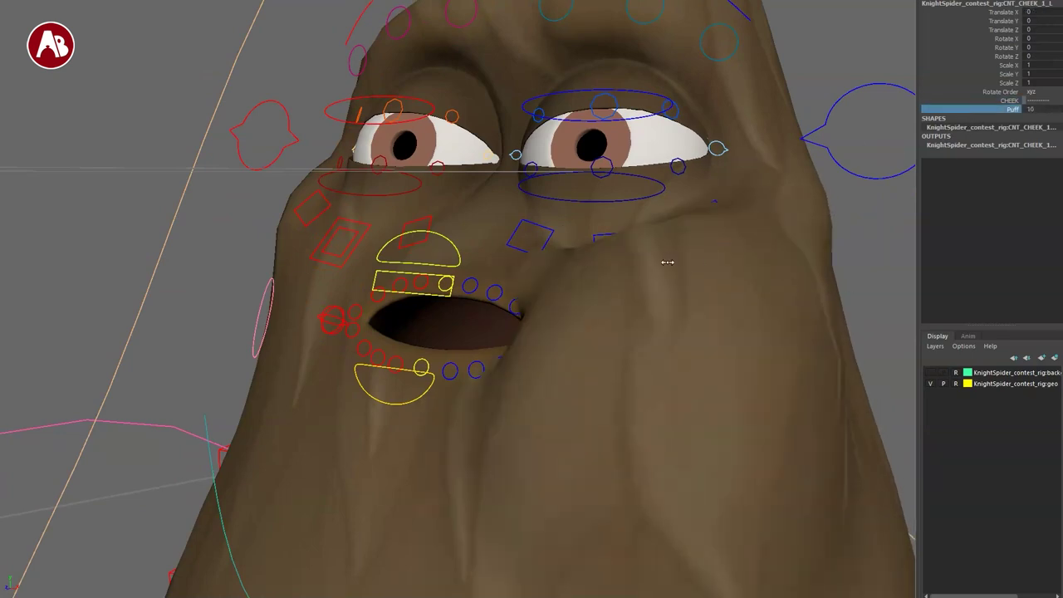
middle_drag(667, 261, 611, 268)
drag(743, 376, 714, 412)
key(ctrl+z)
Select the round right cheek control and check its attributes.
key(q)
click(258, 323)
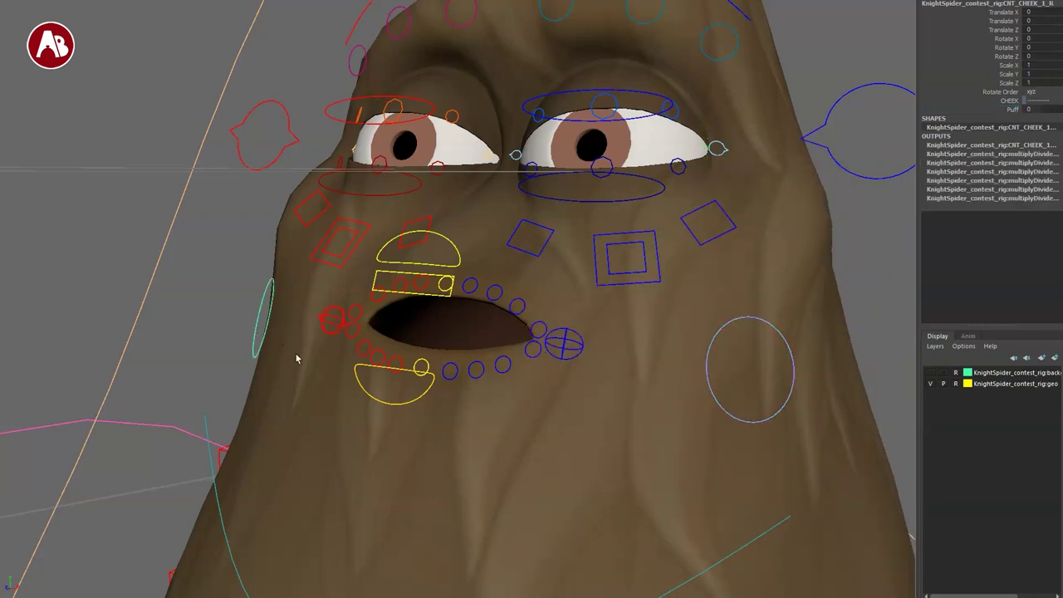
mouse_move(564, 296)
alt+right_down()
mouse_move(629, 321)
mouse_move(575, 304)
alt+right_up()
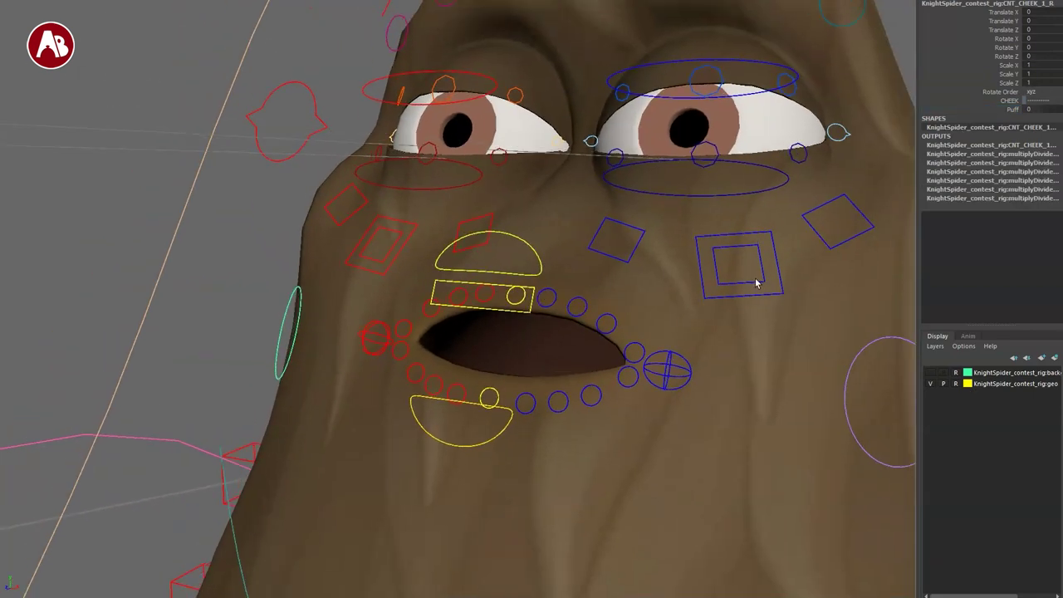
Try moving the left upper cheek's large square control and its inner diamond control, undoing each move.
click(758, 246)
key(w)
mouse_move(735, 264)
mouse_down()
mouse_move(738, 226)
mouse_move(720, 248)
mouse_move(738, 262)
mouse_move(722, 257)
mouse_up()
key(ctrl+z)
key(ctrl+z)
key(ctrl+z)
click(623, 256)
mouse_move(622, 254)
mouse_down()
mouse_move(590, 224)
mouse_move(625, 233)
mouse_up()
key(ctrl+z)
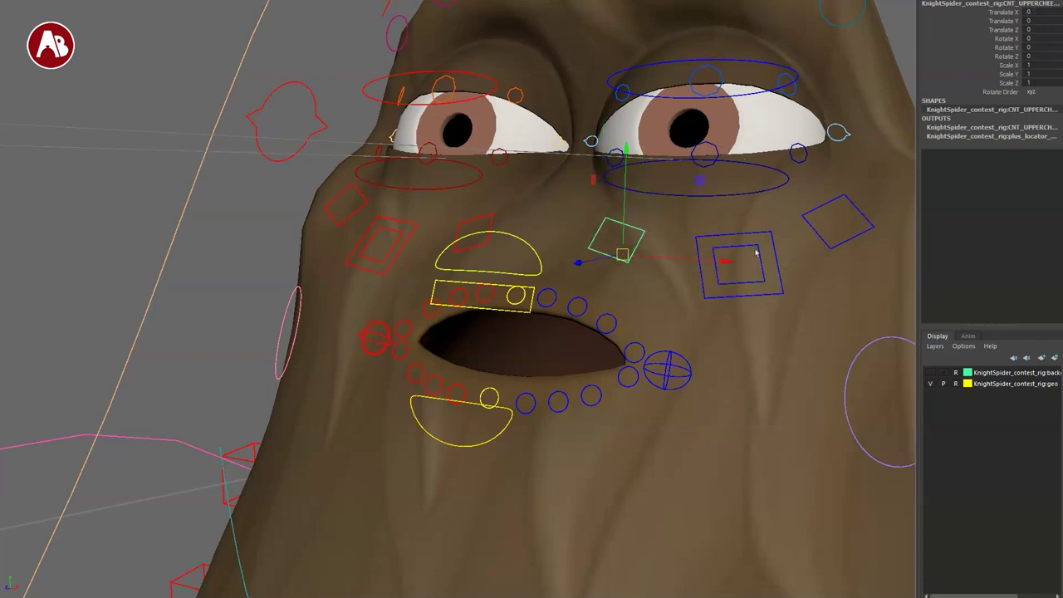
Try rotating, moving and scaling the small square control inside the left upper cheek control.
click(729, 268)
click(727, 257)
key(e)
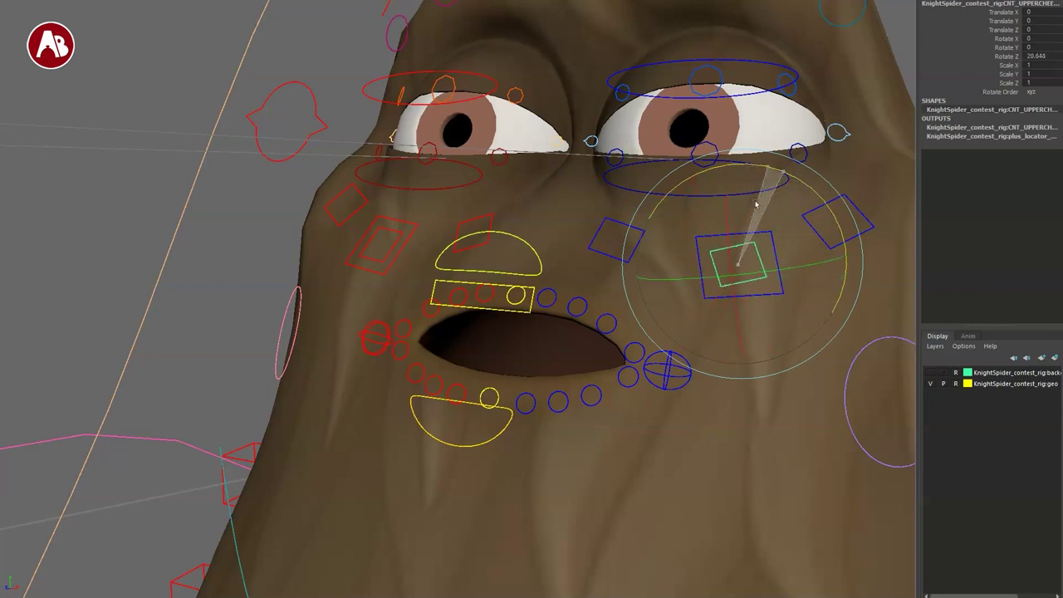
key(w)
key(r)
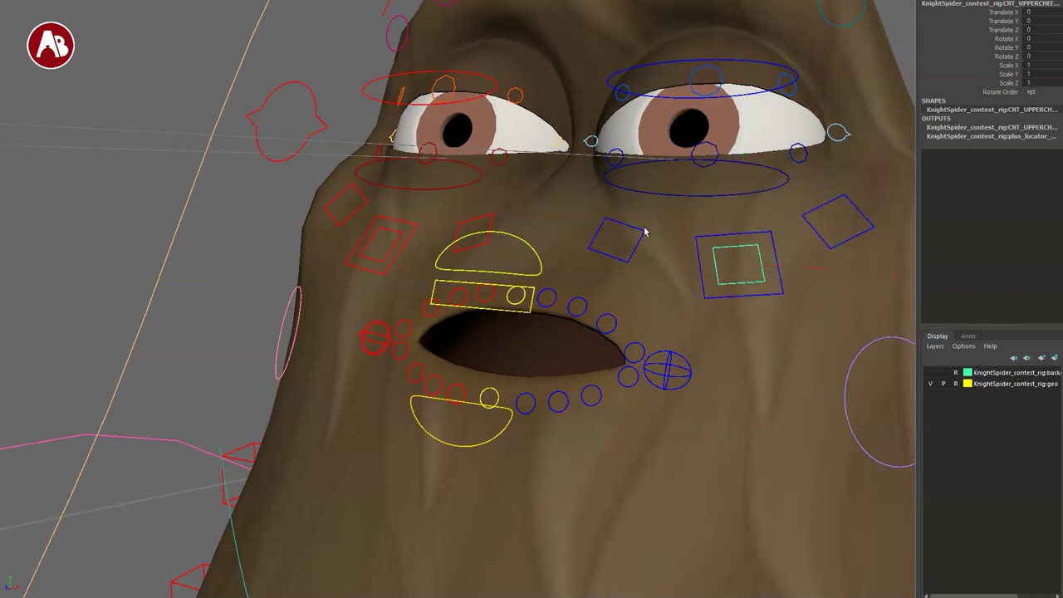
Try moving and rotating the oval left upper eyelid control, undoing each change.
alt+middle_drag(665, 137, 606, 234)
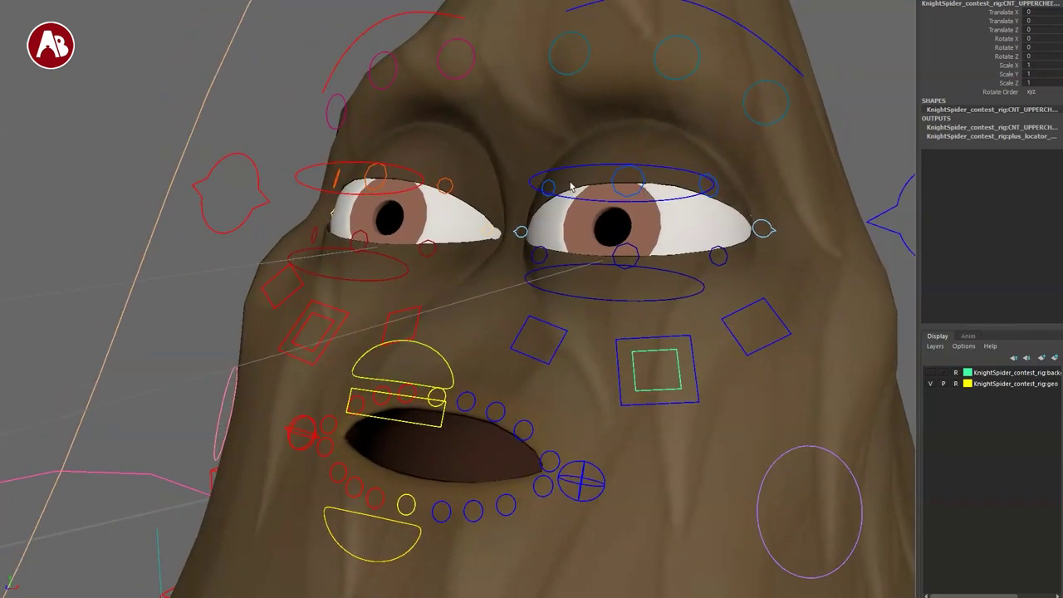
click(589, 164)
click(595, 168)
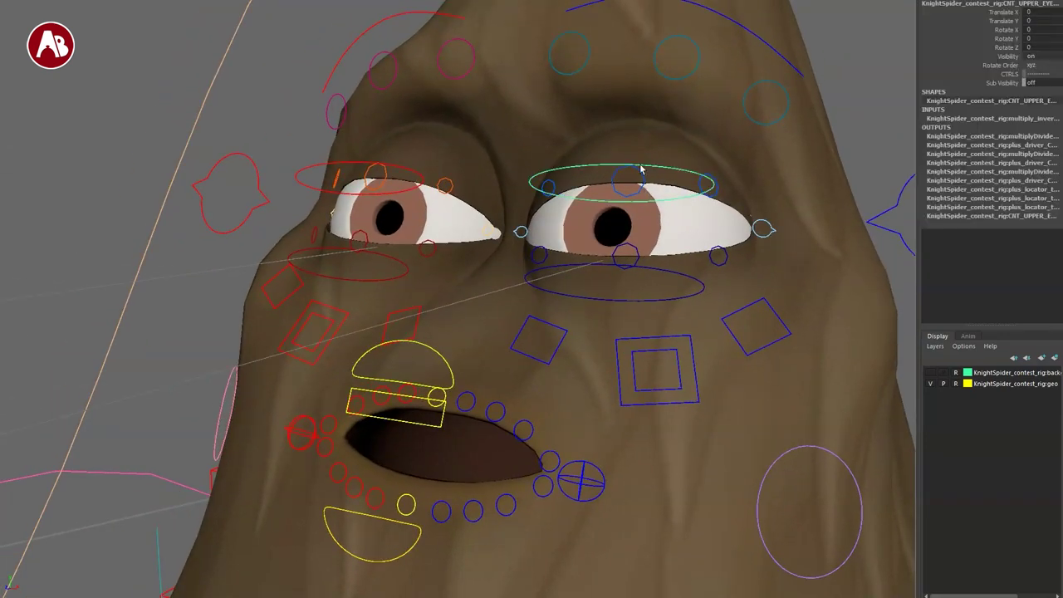
drag(629, 93, 630, 63)
key(ctrl+z)
key(e)
mouse_move(680, 96)
mouse_down()
mouse_move(714, 145)
mouse_move(664, 93)
mouse_up()
key(ctrl+z)
key(r)
Try moving the small inner control on the left upper eyelid and undo it.
click(549, 188)
key(w)
mouse_move(549, 190)
mouse_down()
mouse_move(535, 206)
mouse_move(647, 150)
mouse_move(564, 190)
mouse_up()
key(ctrl+z)
key(q)
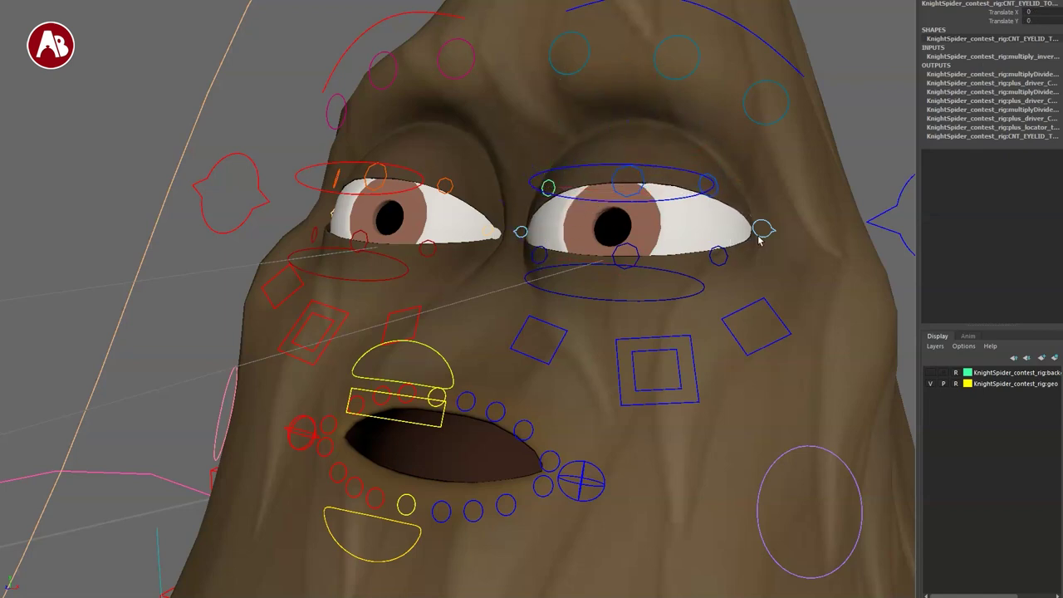
Try toggling Sub Visibility on the left eye's outer corner control and moving the lower eyelid's small outer control.
click(760, 235)
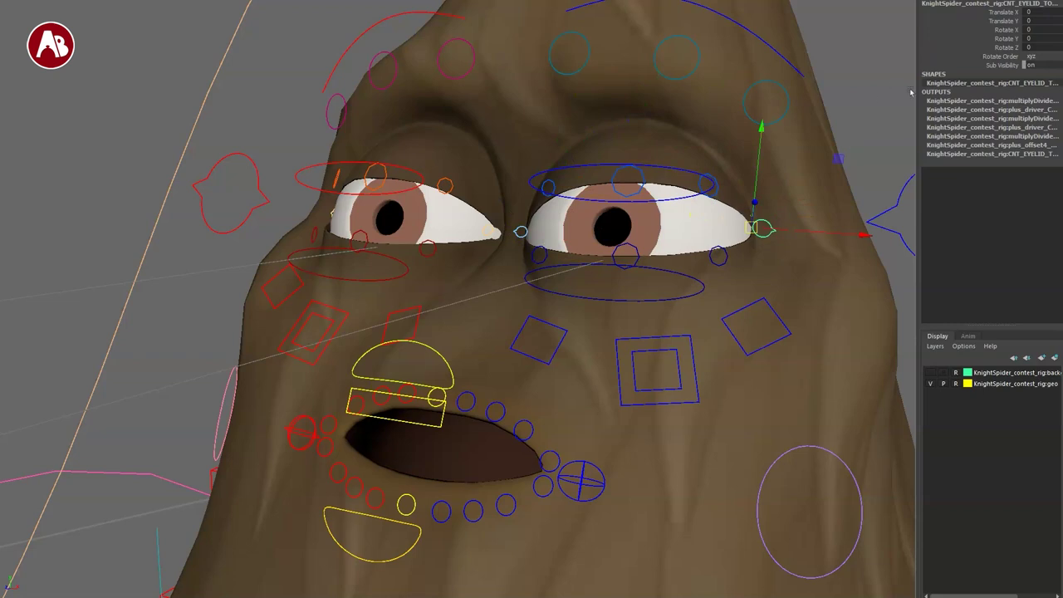
click(939, 64)
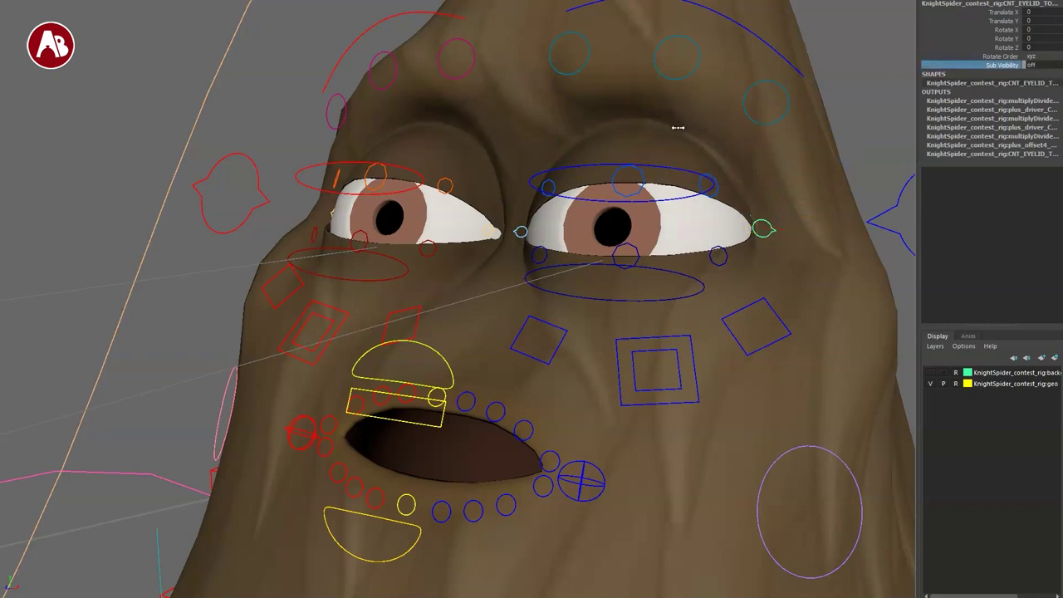
click(721, 264)
drag(720, 254, 700, 246)
key(ctrl+z)
Select the oval left lower eyelid control and try toggling its Sub Visibility.
click(656, 266)
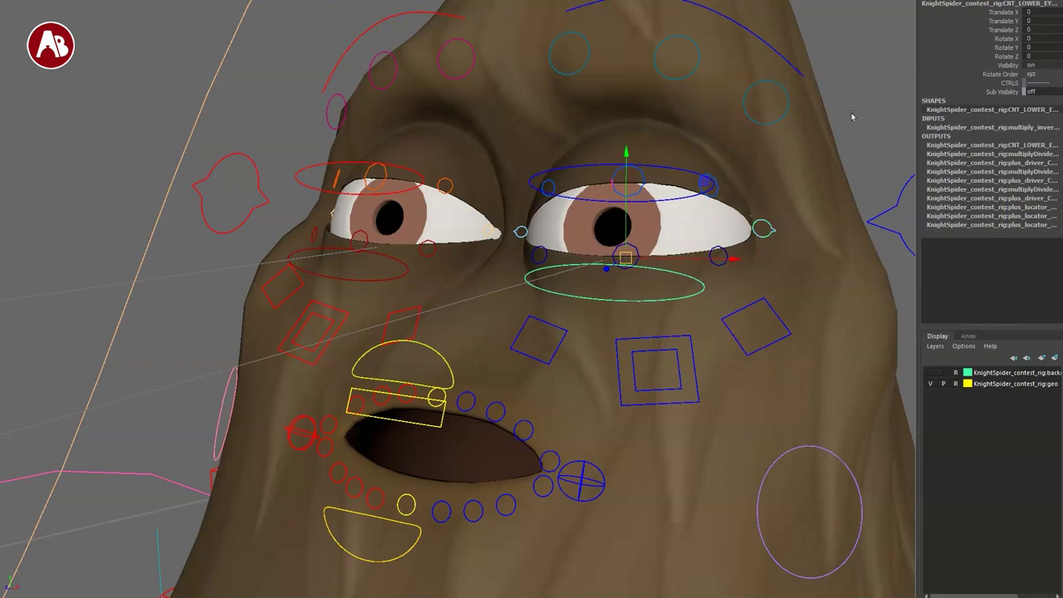
click(969, 83)
click(970, 91)
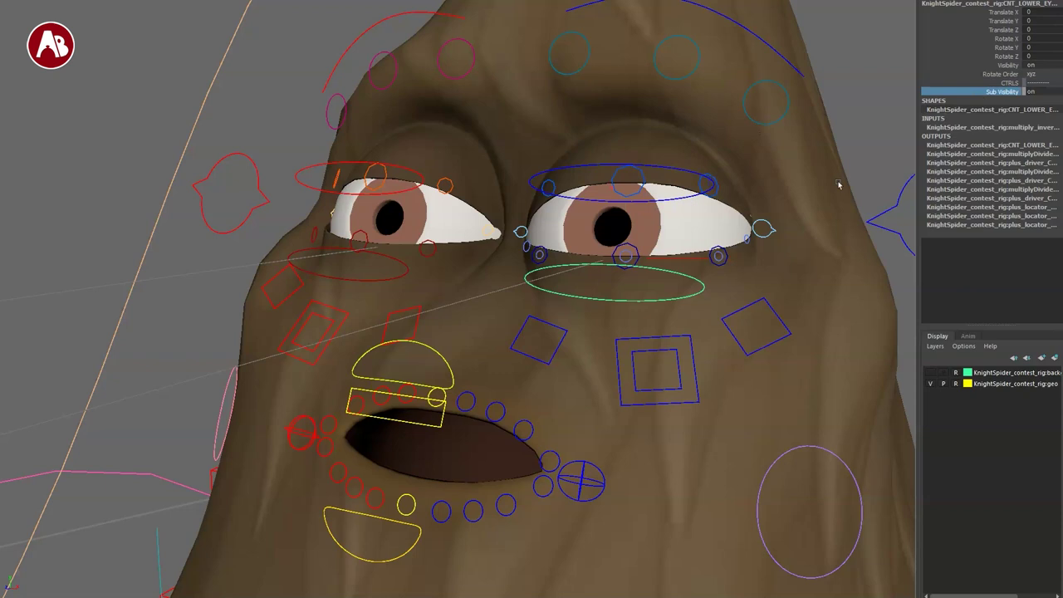
Try rotating and moving the left lower eyelid control, undoing each change.
key(e)
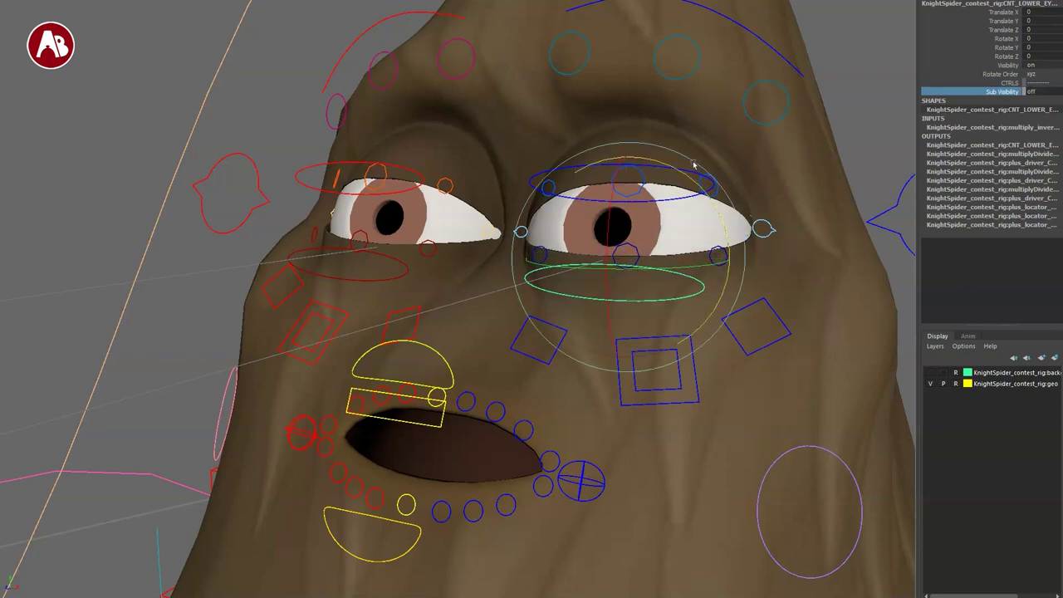
drag(698, 180, 683, 164)
key(ctrl+z)
key(w)
drag(625, 258, 623, 214)
key(ctrl+z)
Try moving the left brow's inner and middle controls one after the other, undoing each move.
alt+middle_drag(622, 214, 591, 330)
alt+right_drag(591, 330, 540, 184)
alt+middle_drag(540, 185, 604, 181)
click(617, 160)
key(w)
mouse_move(610, 182)
mouse_down()
mouse_move(585, 172)
mouse_move(603, 169)
mouse_up()
key(ctrl+z)
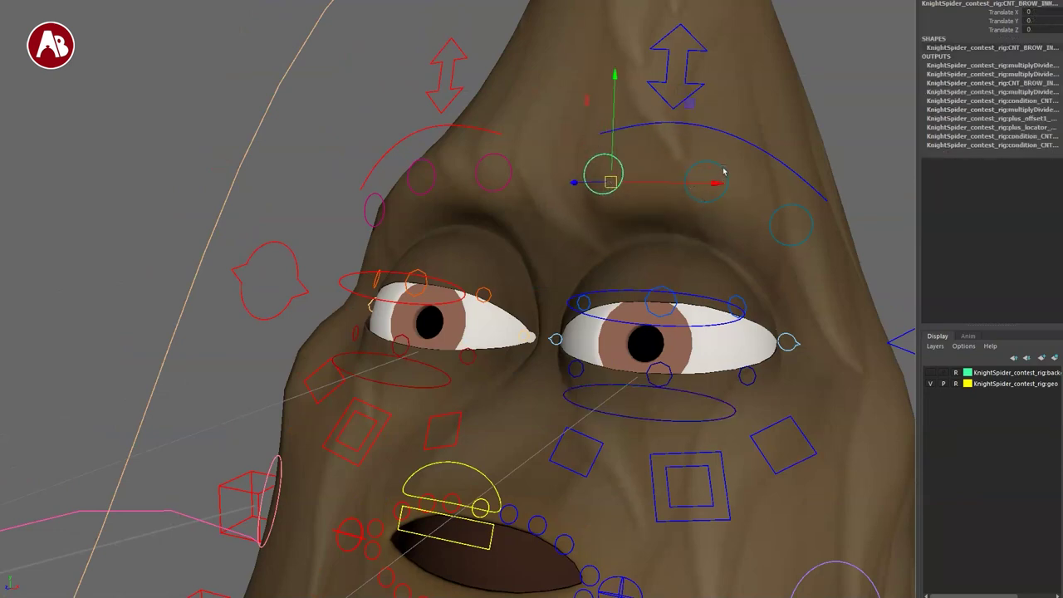
click(723, 172)
drag(707, 186, 694, 206)
key(ctrl+z)
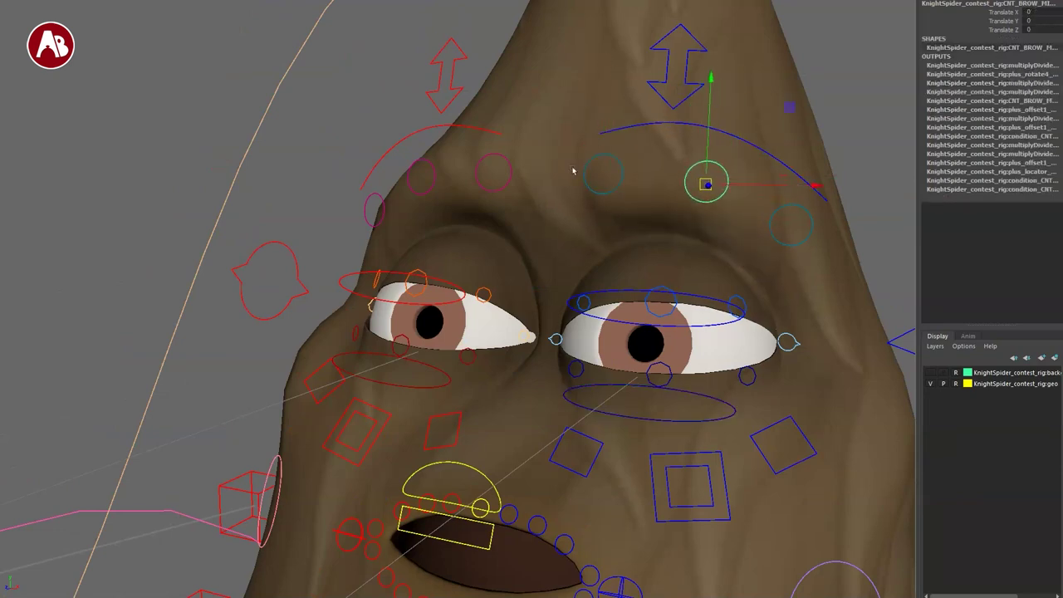
Try moving the left brow's inner control toward the middle of the forehead.
click(589, 182)
click(590, 191)
drag(610, 181, 564, 179)
Try moving the right brow's inner control toward the middle of the forehead, undoing the moves of both inner brow controls.
click(501, 188)
click(503, 188)
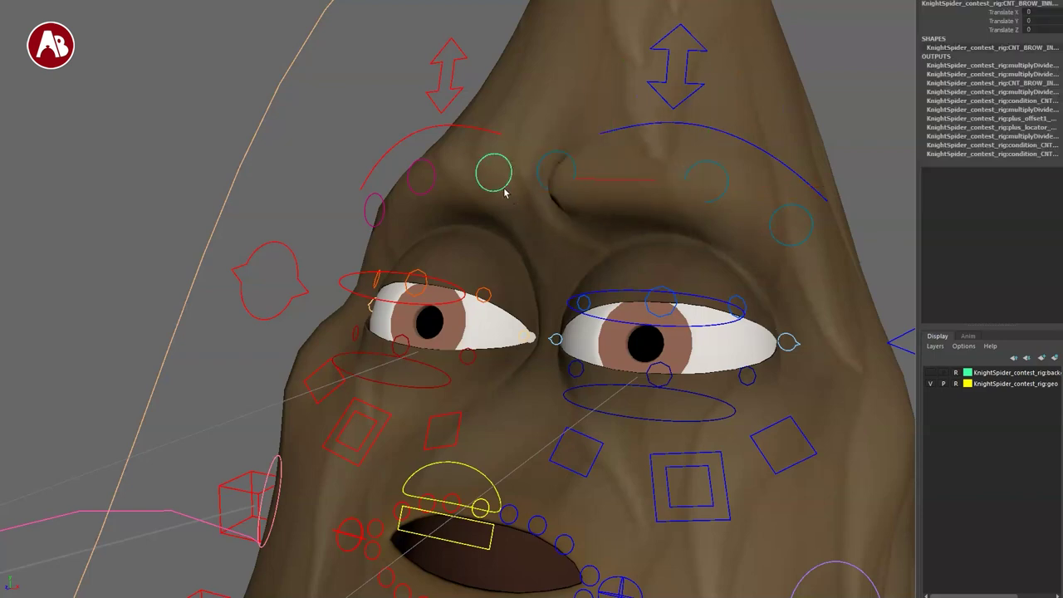
drag(500, 178, 593, 197)
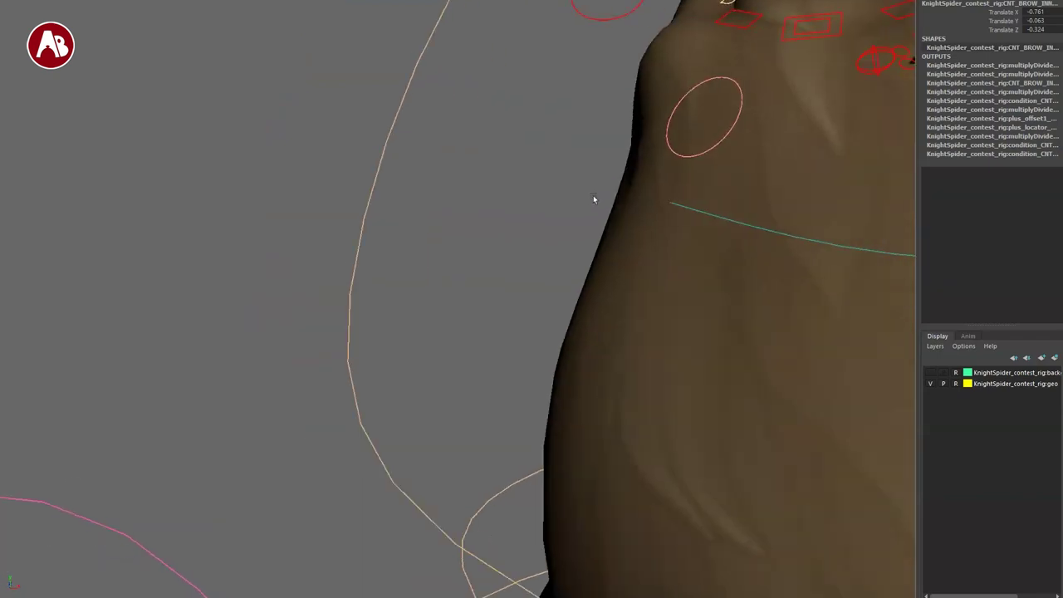
key(f)
alt+right_drag(577, 294, 299, 213)
alt+middle_drag(435, 267, 385, 208)
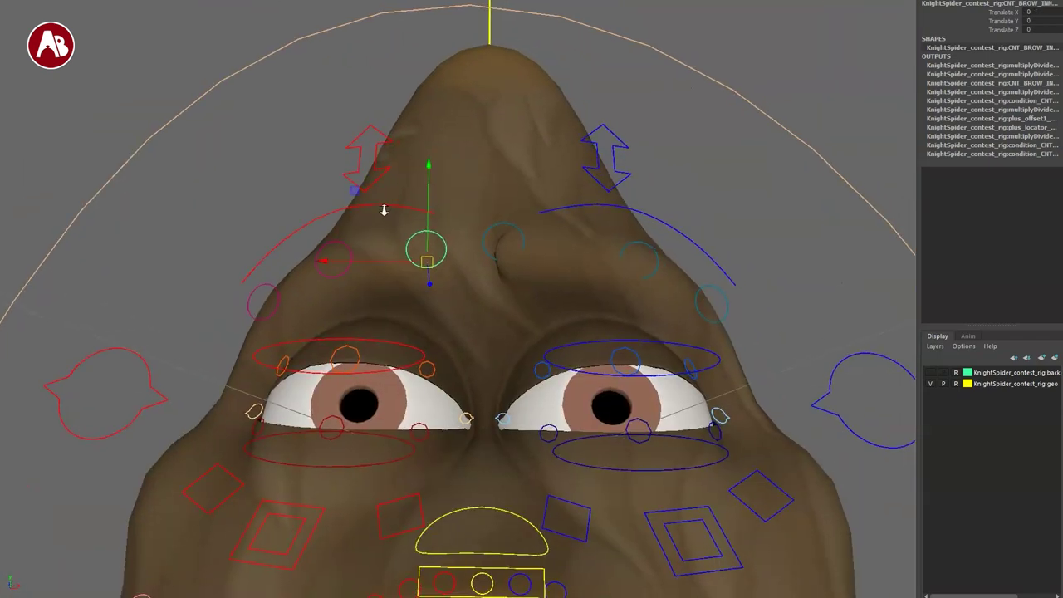
alt+right_drag(385, 208, 407, 217)
drag(434, 258, 485, 241)
key(ctrl+z)
key(ctrl+z)
key(ctrl+z)
key(ctrl+z)
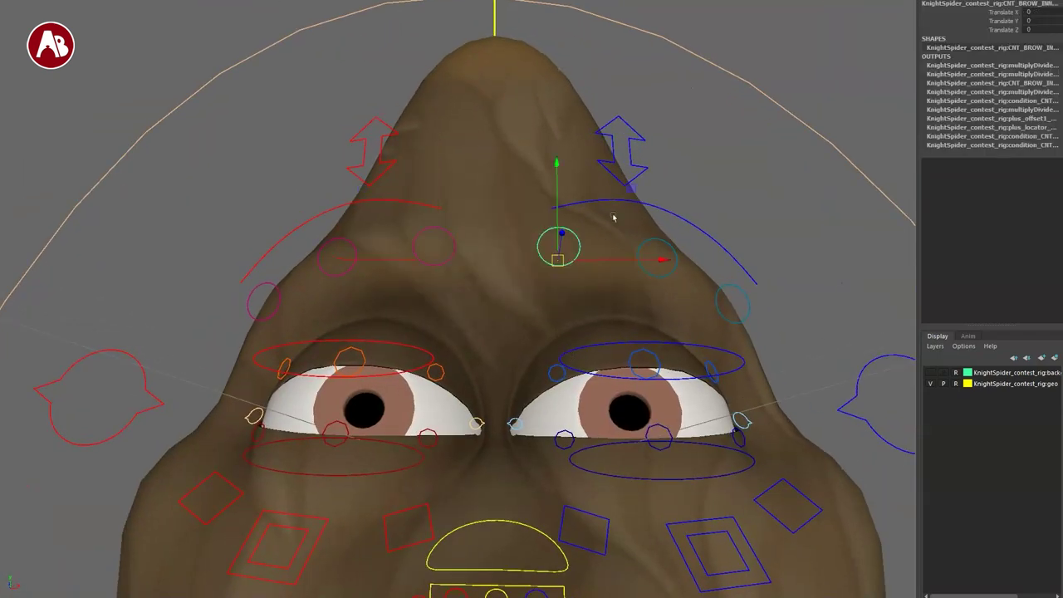
Try raising the left brow's main curve control, undo the move, and try toggling its Sub Visibility.
drag(641, 141, 643, 143)
click(708, 223)
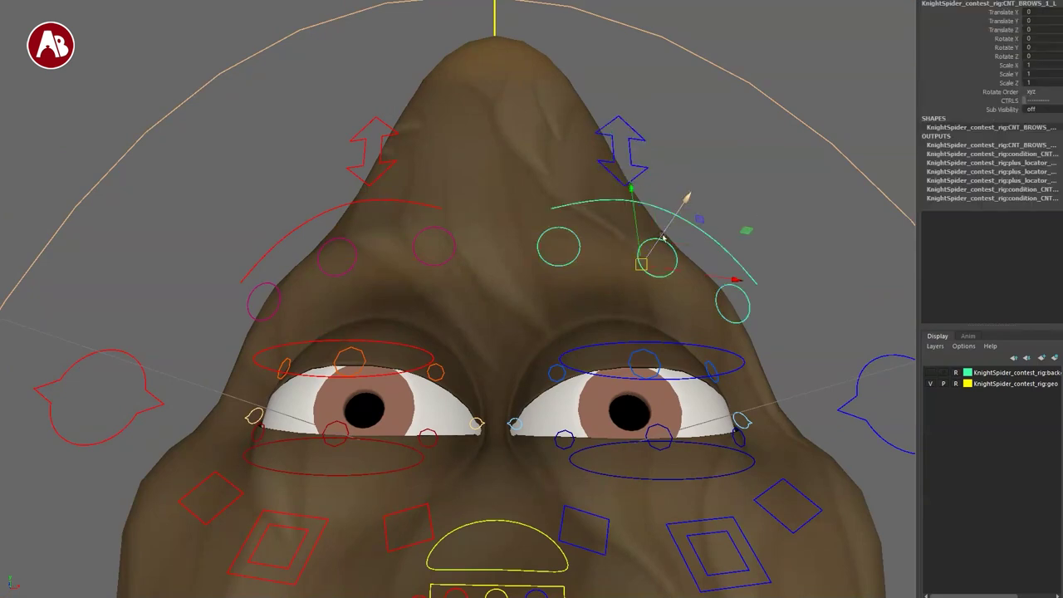
mouse_move(632, 189)
mouse_down()
mouse_move(636, 206)
mouse_move(631, 171)
mouse_up()
key(ctrl+z)
click(956, 110)
middle_drag(766, 124, 855, 165)
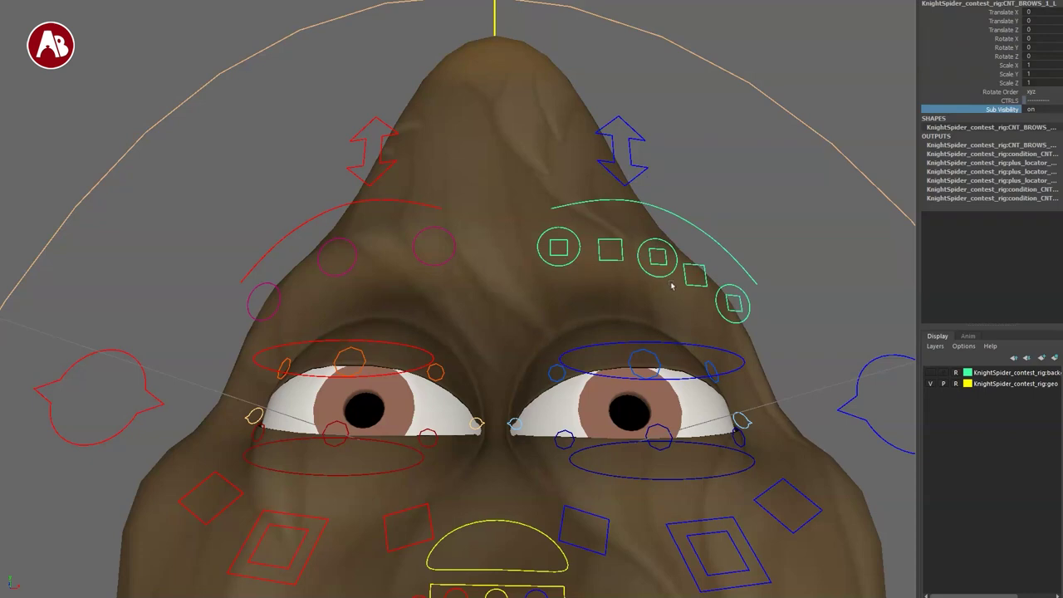
Try rotating and scaling the left brow's main curve control, undoing each change.
key(e)
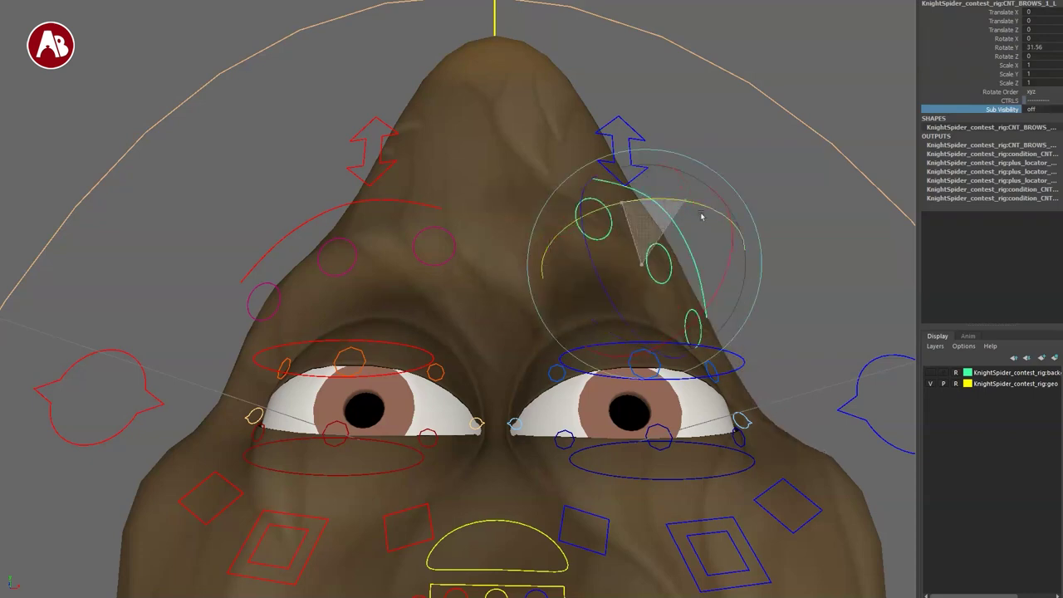
drag(549, 308, 565, 269)
key(ctrl+z)
key(r)
drag(642, 264, 621, 294)
key(ctrl+z)
Try moving the left eye crunch arrow control above the brow, undoing the move.
key(q)
drag(638, 141, 658, 152)
key(w)
key(ctrl+z)
key(e)
key(q)
Try moving the left lip corner control inward over the mouth, undoing the move.
alt+drag(398, 234, 503, 329)
alt+right_drag(503, 330, 465, 328)
alt+drag(466, 328, 407, 322)
alt+middle_drag(407, 322, 385, 179)
alt+right_drag(385, 179, 446, 264)
alt+middle_drag(446, 263, 495, 114)
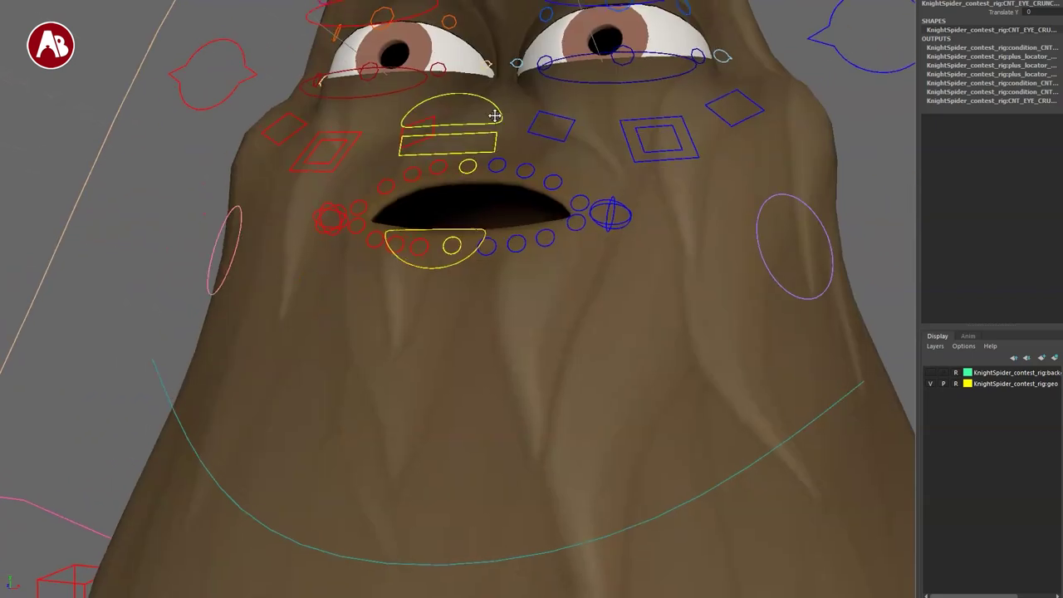
alt+right_drag(496, 113, 541, 282)
alt+middle_drag(541, 282, 538, 379)
alt+drag(538, 378, 557, 395)
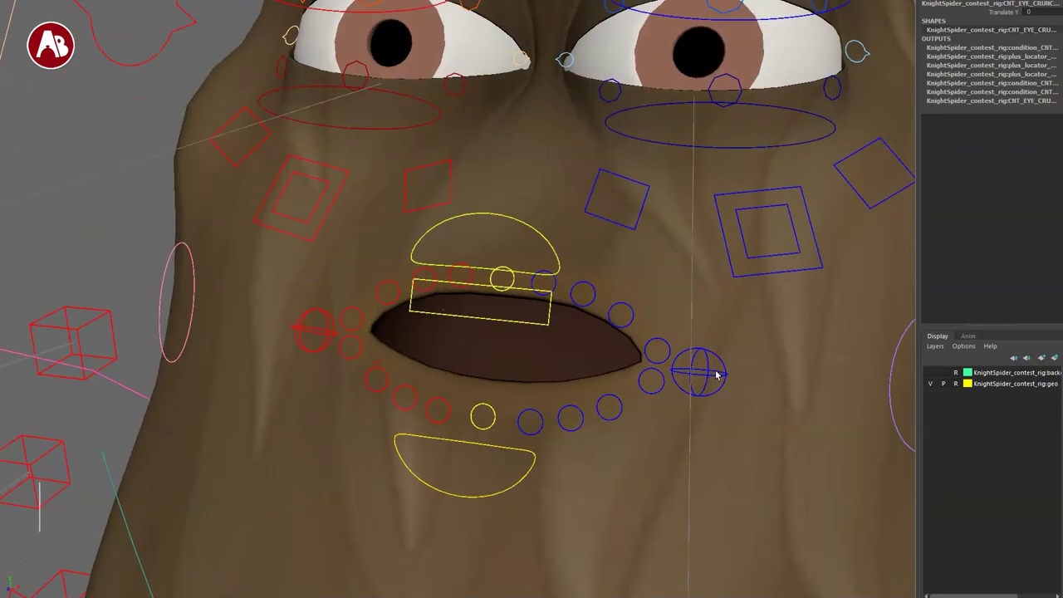
click(716, 375)
alt+middle_drag(640, 364, 693, 373)
alt+right_drag(693, 373, 770, 386)
drag(718, 375, 613, 347)
key(ctrl+z)
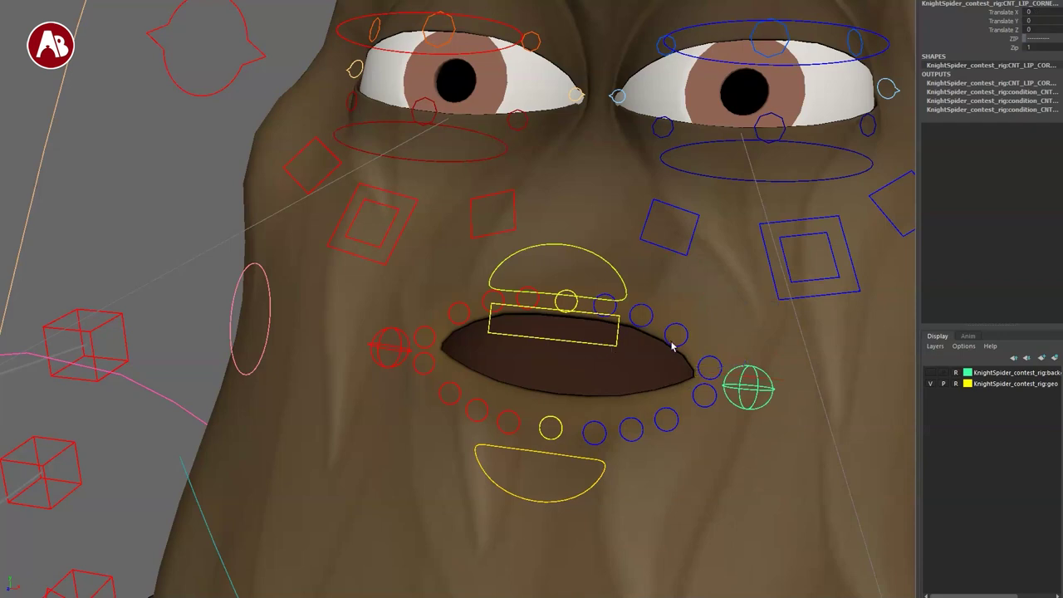
Try moving the small upper lip control beside the left lip corner, undo it, and try varying the corner's Zip value.
click(702, 378)
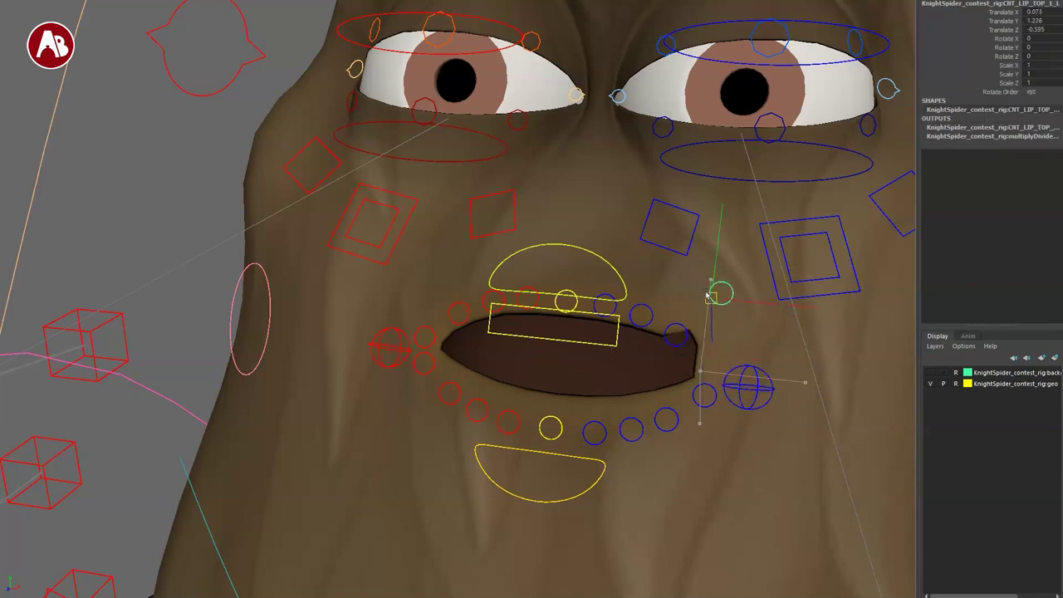
key(ctrl+z)
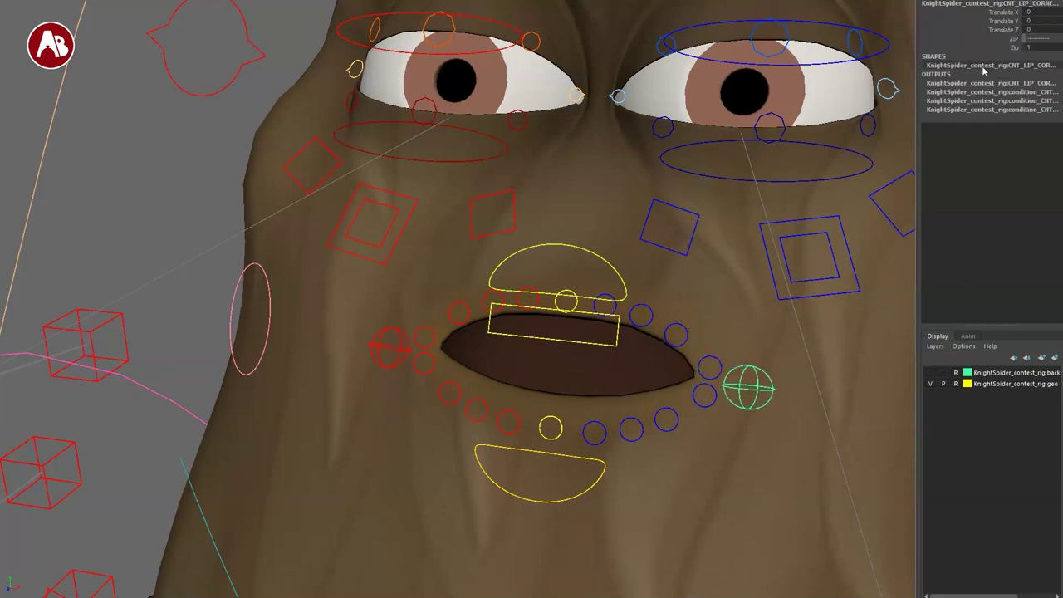
click(994, 48)
middle_drag(674, 220, 534, 439)
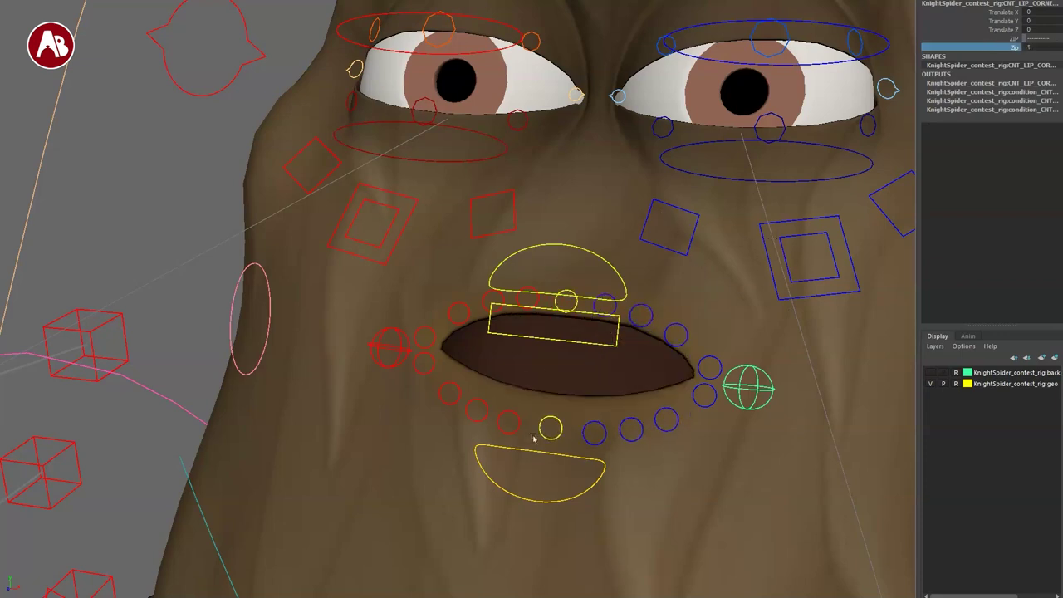
Rotate the jaw control to close and reopen the mouth, ending with Rotate X at 6.961.
click(181, 461)
key(e)
drag(591, 250, 581, 443)
alt+right_drag(581, 444, 495, 352)
drag(510, 244, 594, 246)
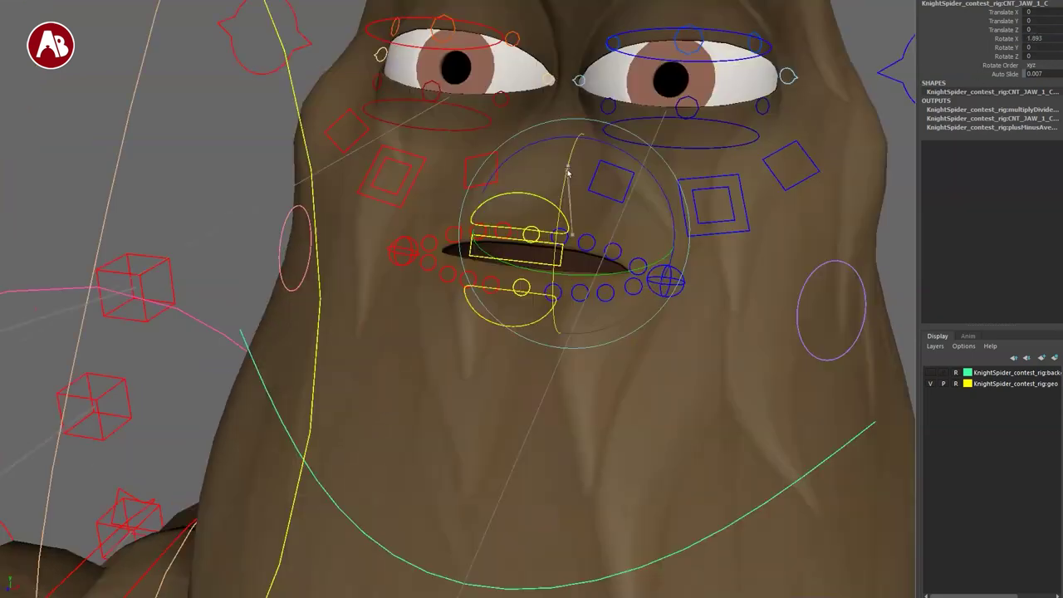
drag(567, 169, 565, 214)
key(q)
alt+right_drag(524, 287, 587, 326)
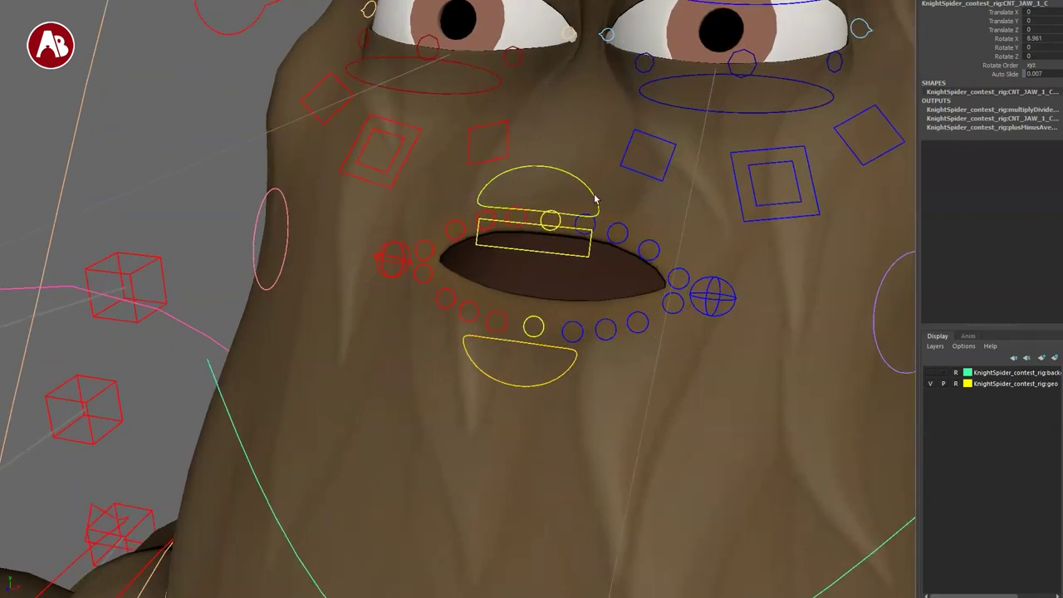
Try moving, rotating and scaling the half-round upper lip control, restoring its default values.
click(596, 198)
key(w)
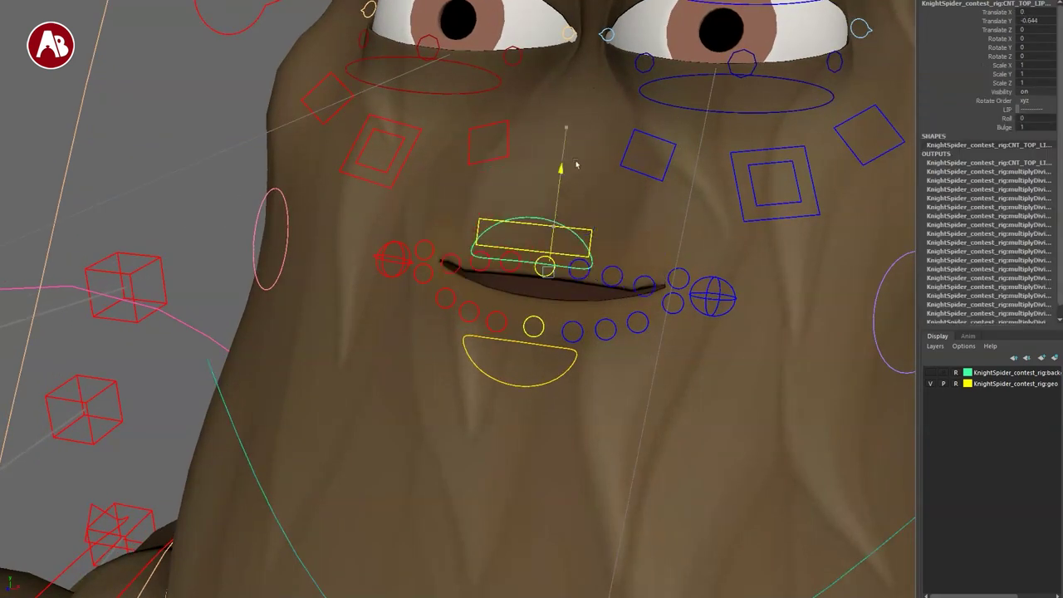
drag(580, 170, 583, 156)
key(e)
drag(647, 220, 622, 177)
key(r)
drag(550, 251, 631, 278)
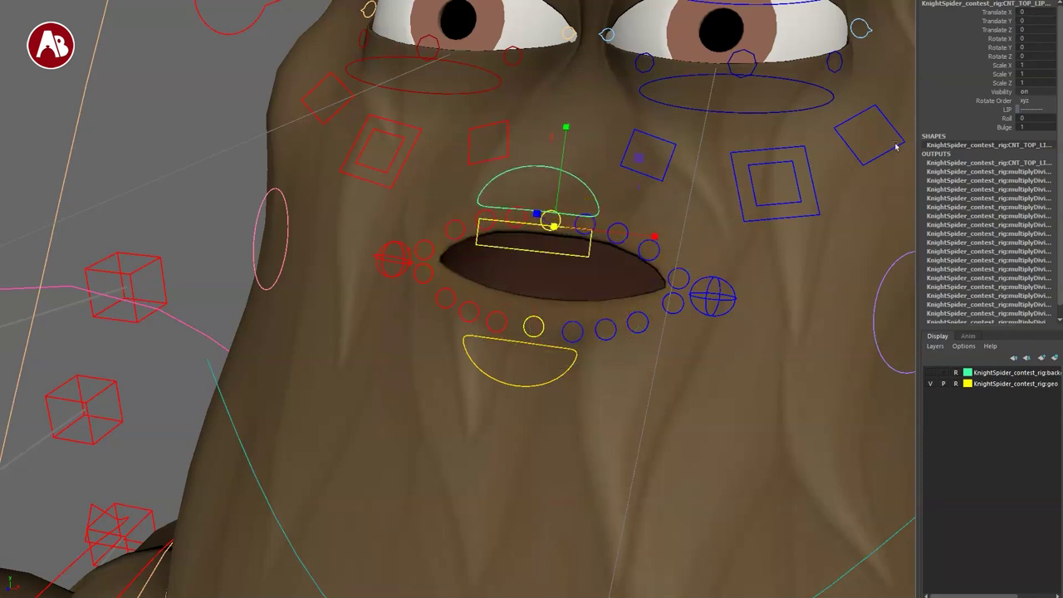
Try changing the upper lip control's Roll and Bulge values, undoing both changes.
click(988, 121)
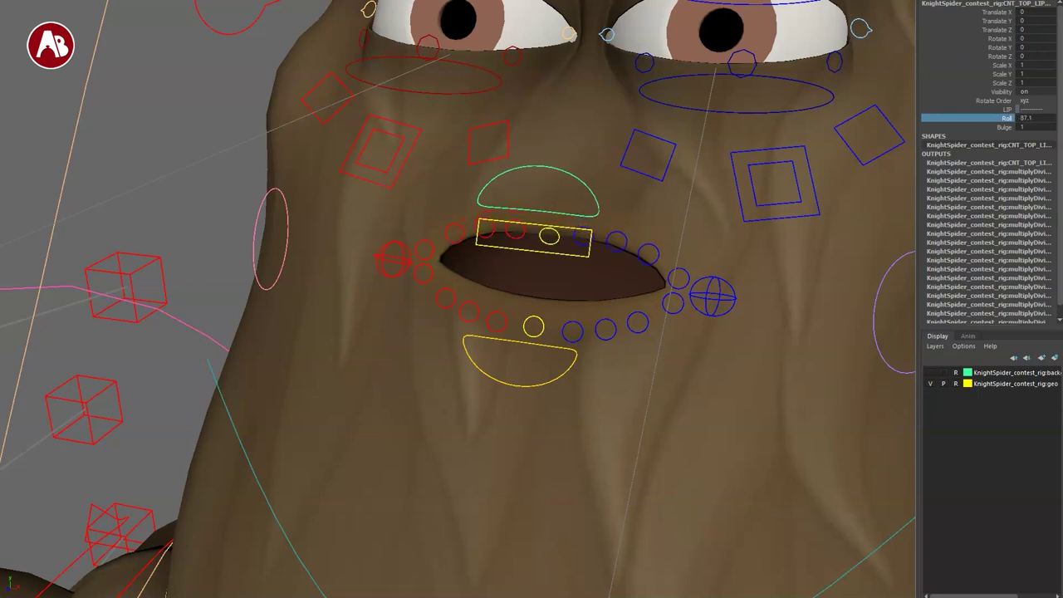
click(996, 128)
middle_drag(531, 179, 582, 198)
key(ctrl+z)
key(ctrl+z)
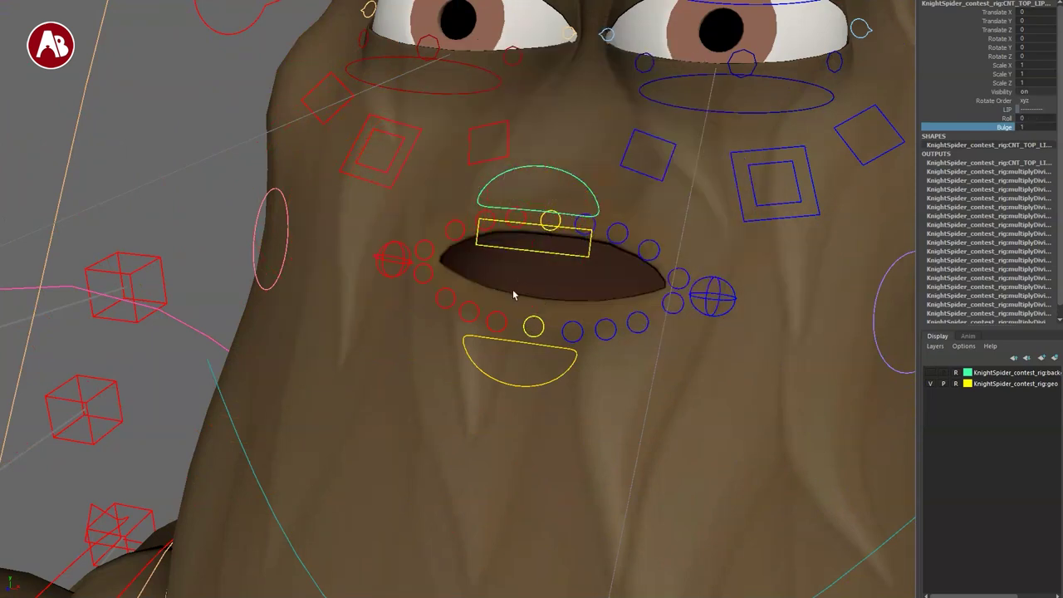
Try moving the rectangular main lips control vertically, undoing the move.
click(502, 315)
click(510, 249)
mouse_move(595, 157)
mouse_down()
mouse_move(618, 204)
mouse_move(594, 169)
mouse_up()
key(ctrl+z)
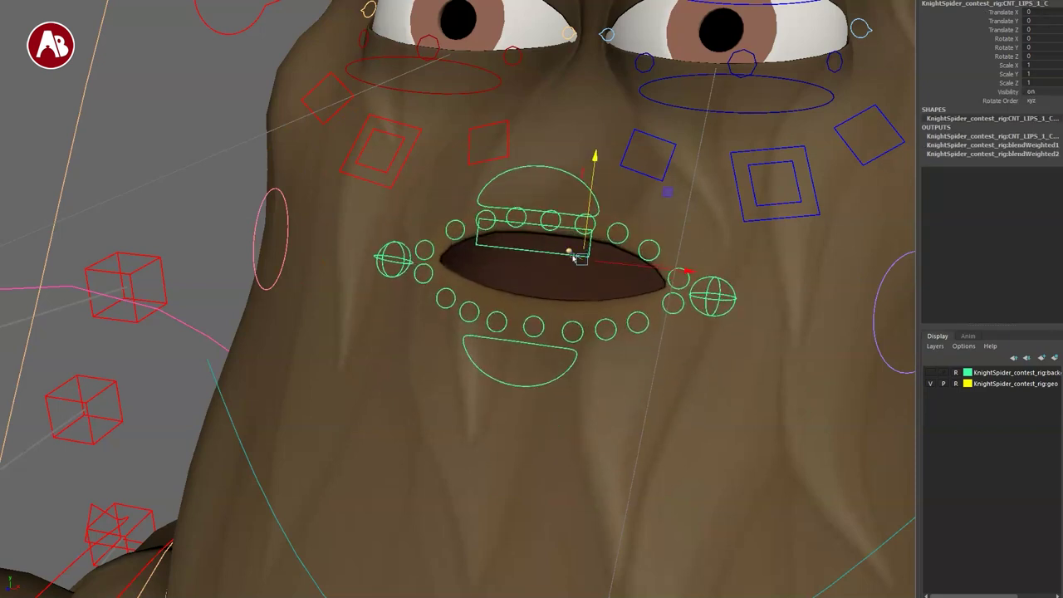
Try rotating and scaling the rectangular main lips control, undoing each change.
key(e)
drag(663, 200, 662, 254)
key(ctrl+z)
key(r)
drag(582, 259, 332, 223)
key(ctrl+z)
Try moving and rotating the half-round lower lip control, undo the changes, and select its Roll and Bulge channels.
click(469, 339)
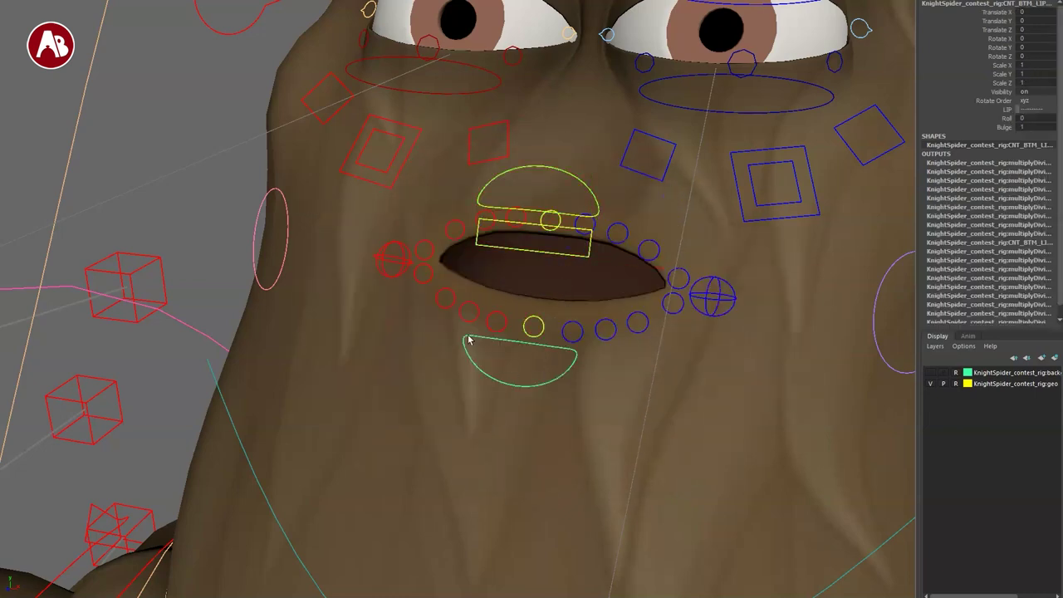
drag(546, 242, 617, 285)
key(ctrl+z)
key(e)
key(ctrl+z)
key(r)
drag(973, 120, 970, 129)
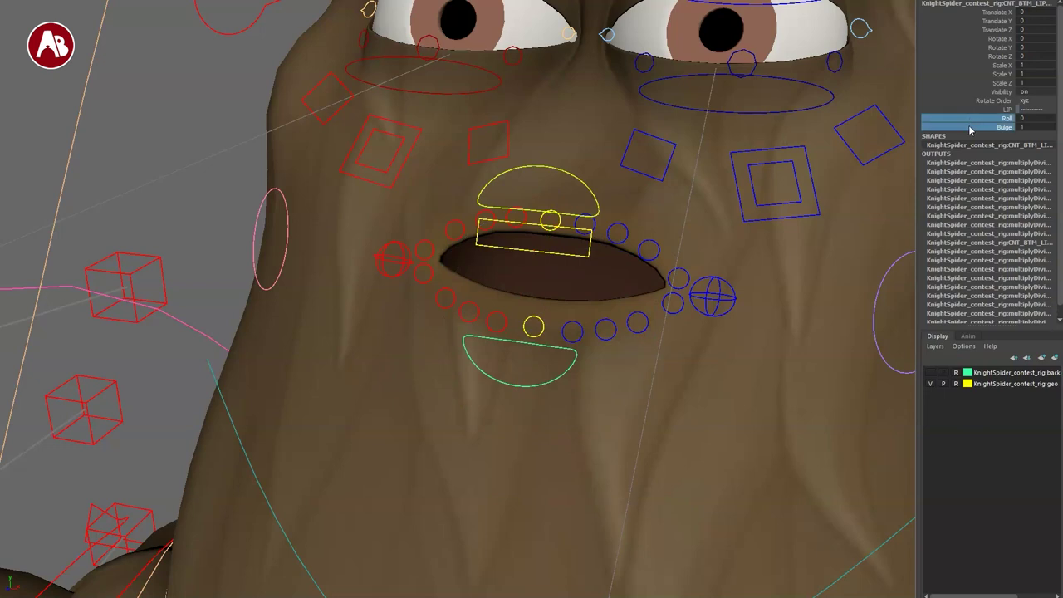
Try varying the Zip value on the right lip corner control.
click(391, 260)
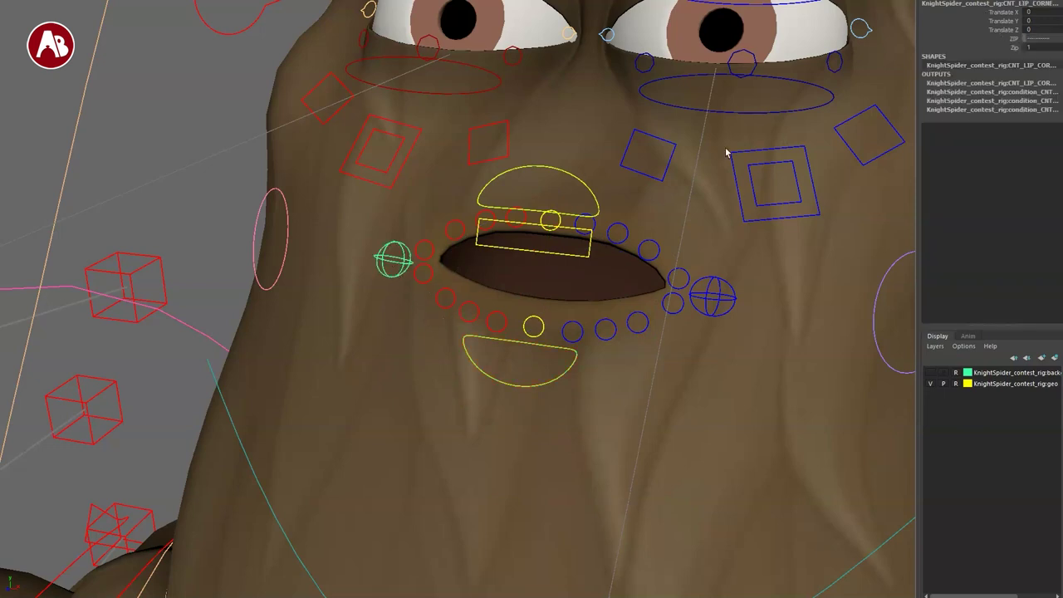
click(1007, 48)
middle_drag(681, 176, 496, 173)
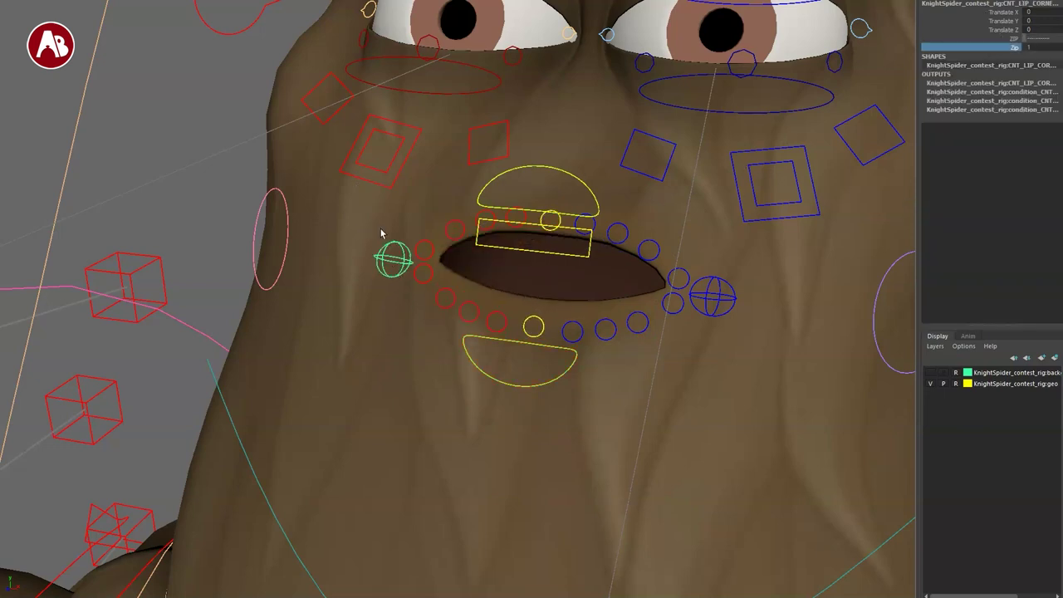
Try moving the right upper cheek's outer square control, undoing the move.
drag(253, 229, 259, 232)
click(323, 122)
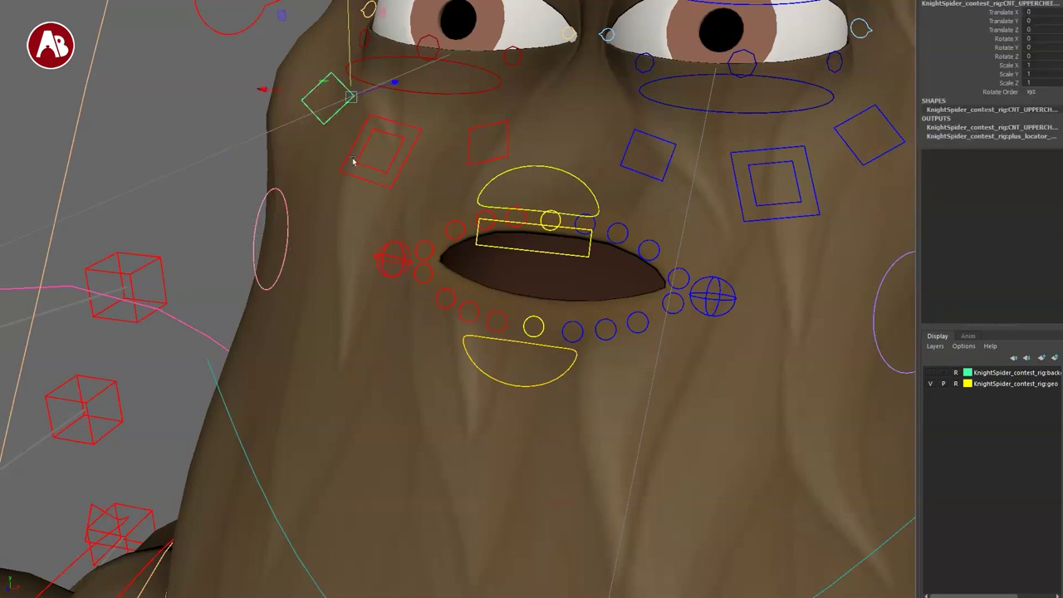
alt+middle_drag(354, 178, 344, 322)
drag(334, 180, 286, 178)
key(ctrl+z)
Try moving and uniformly scaling down the right main eye control, undoing each change.
alt+middle_drag(375, 236, 347, 321)
alt+right_drag(348, 322, 299, 312)
drag(204, 222, 237, 164)
alt+middle_drag(396, 321, 410, 346)
alt+right_drag(410, 346, 361, 342)
alt+drag(361, 342, 366, 310)
drag(456, 249, 288, 244)
key(ctrl+z)
key(r)
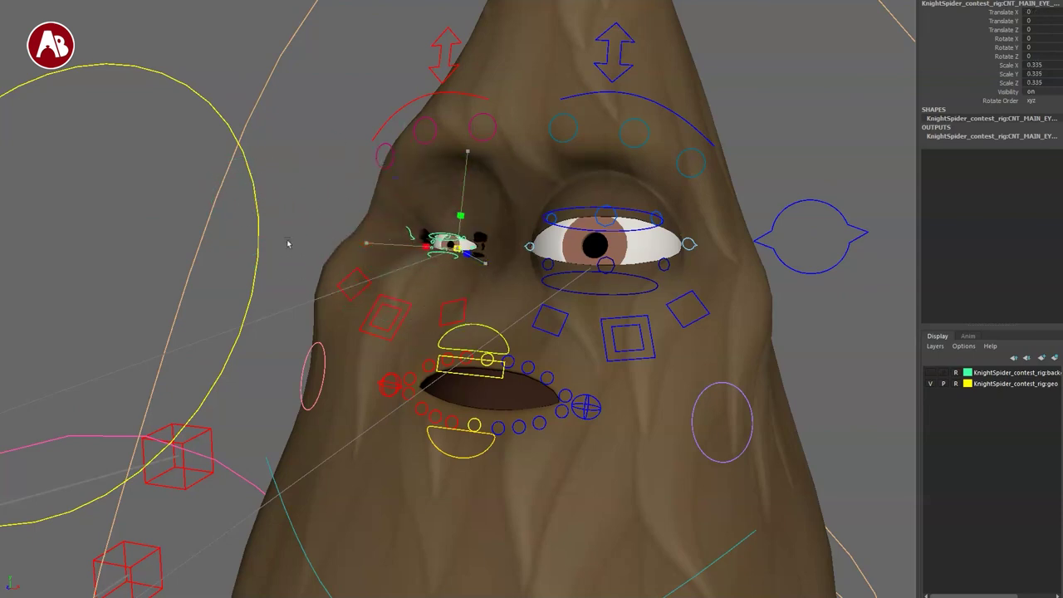
key(ctrl+z)
Try rotating the right main eye control, undo the rotation, and select its transform channels.
key(e)
drag(530, 182, 512, 151)
key(ctrl+z)
drag(977, 29, 969, 90)
click(799, 95)
key(ctrl+z)
Try moving the sub-head control at the neck, undo the move, and try rotating the IK neck control.
alt+right_drag(610, 324, 374, 210)
click(374, 209)
alt+right_drag(548, 341, 388, 308)
alt+drag(417, 356, 563, 348)
alt+drag(533, 387, 515, 381)
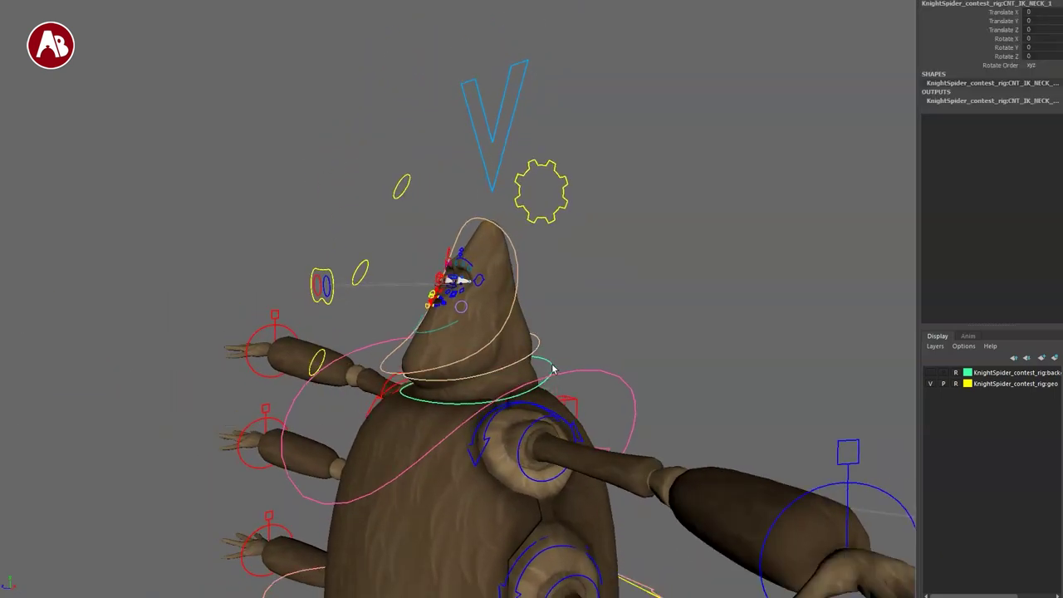
click(546, 362)
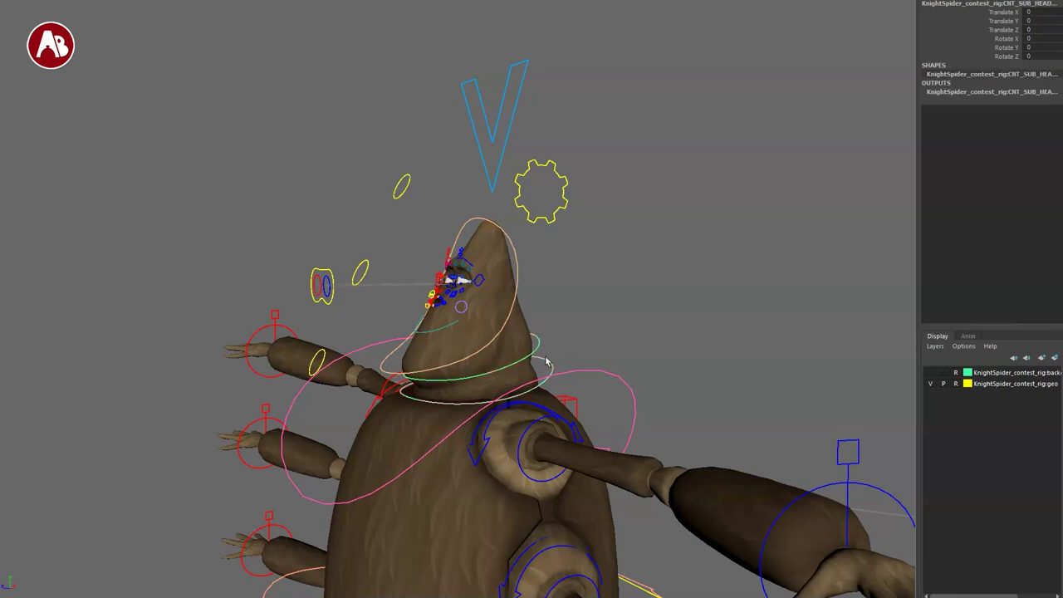
drag(476, 362, 515, 372)
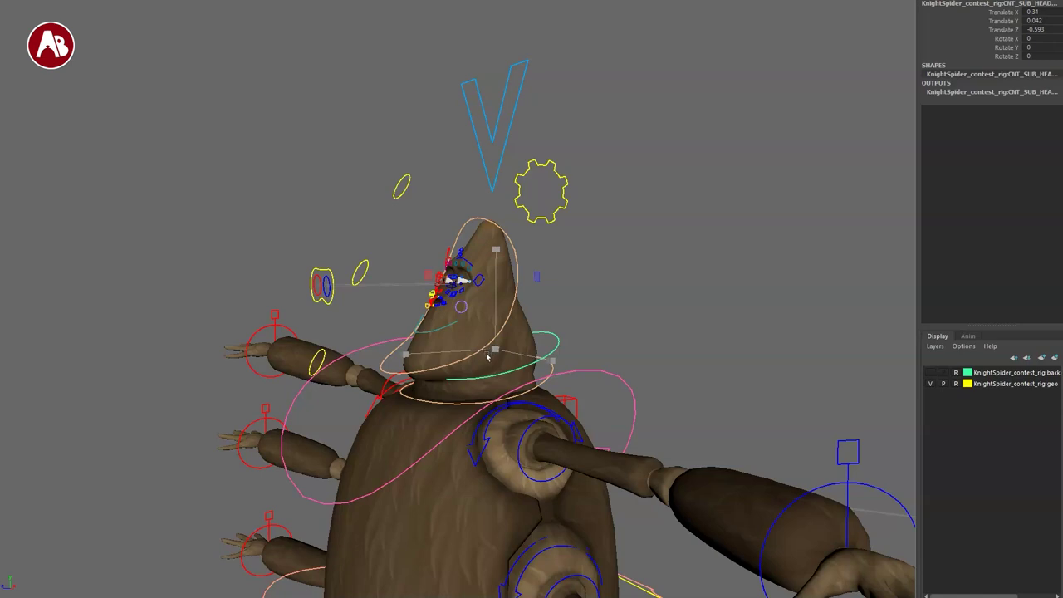
key(ctrl+z)
key(ctrl+z)
key(ctrl+z)
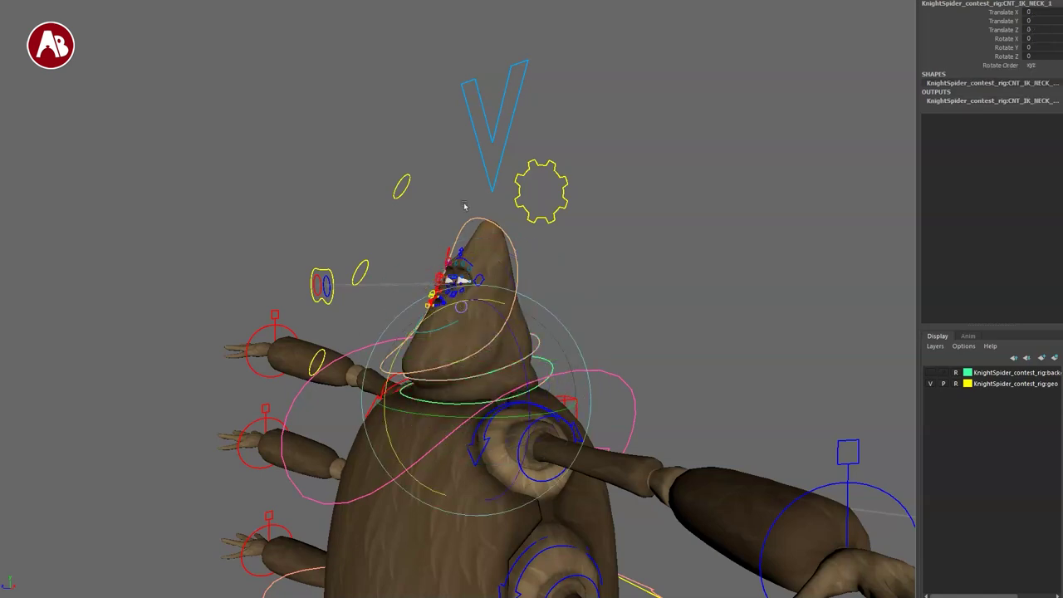
drag(464, 233, 506, 337)
Check the IK head control's Follow Rotate options and try scaling the control, undoing the scale.
click(541, 258)
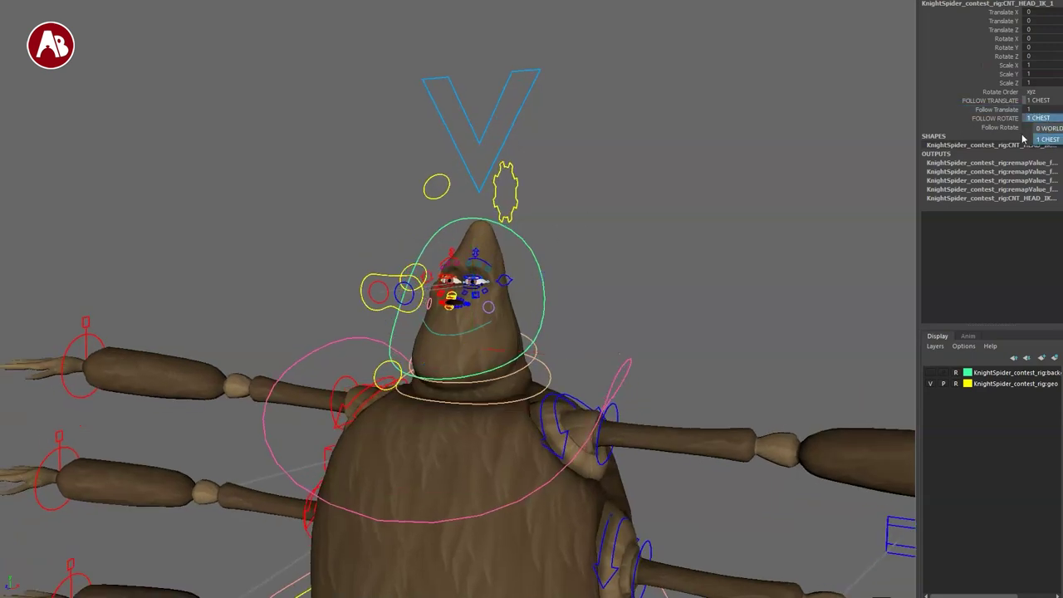
click(708, 164)
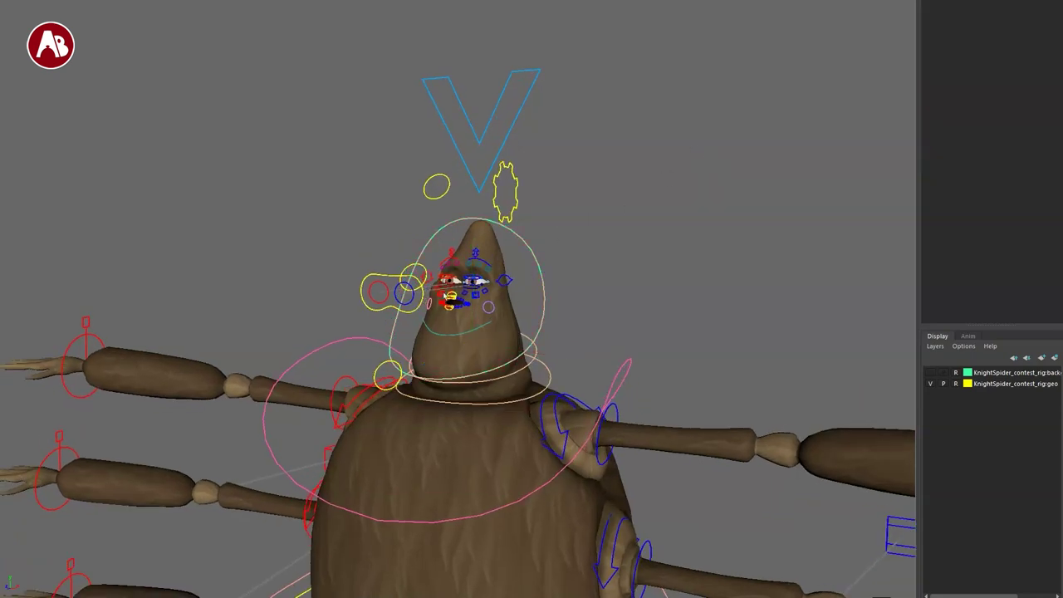
click(542, 273)
key(r)
drag(474, 349, 503, 371)
key(ctrl+z)
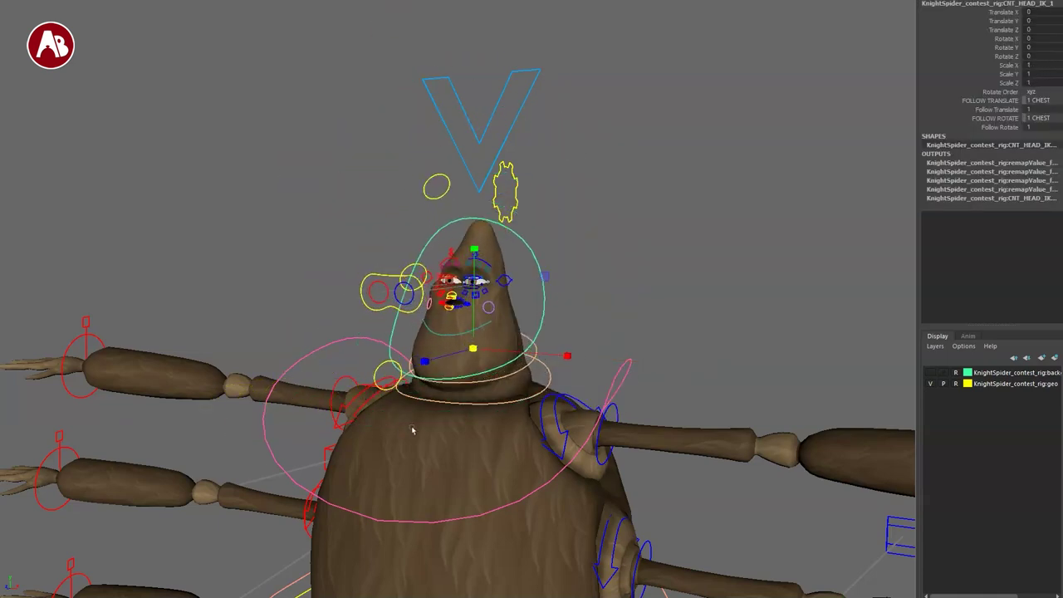
Try scaling the IK head control again and moving it, undoing each change.
alt+drag(413, 429, 462, 389)
drag(467, 350, 455, 156)
key(ctrl+z)
key(w)
alt+drag(490, 382, 610, 389)
key(ctrl+z)
Examine the whole character's body, arms and legs from several angles and distances.
key(q)
alt+right_drag(584, 413, 340, 211)
alt+middle_drag(394, 273, 457, 116)
alt+drag(465, 362, 287, 356)
alt+middle_drag(347, 337, 377, 296)
alt+drag(378, 301, 433, 371)
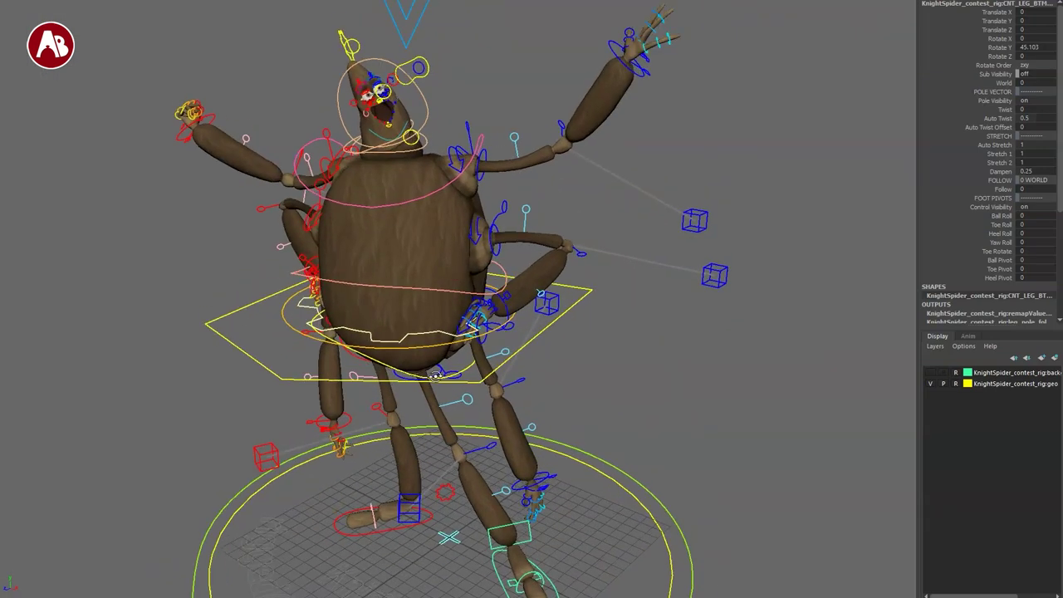
alt+drag(435, 376, 391, 404)
alt+right_drag(391, 404, 465, 407)
alt+drag(465, 407, 515, 408)
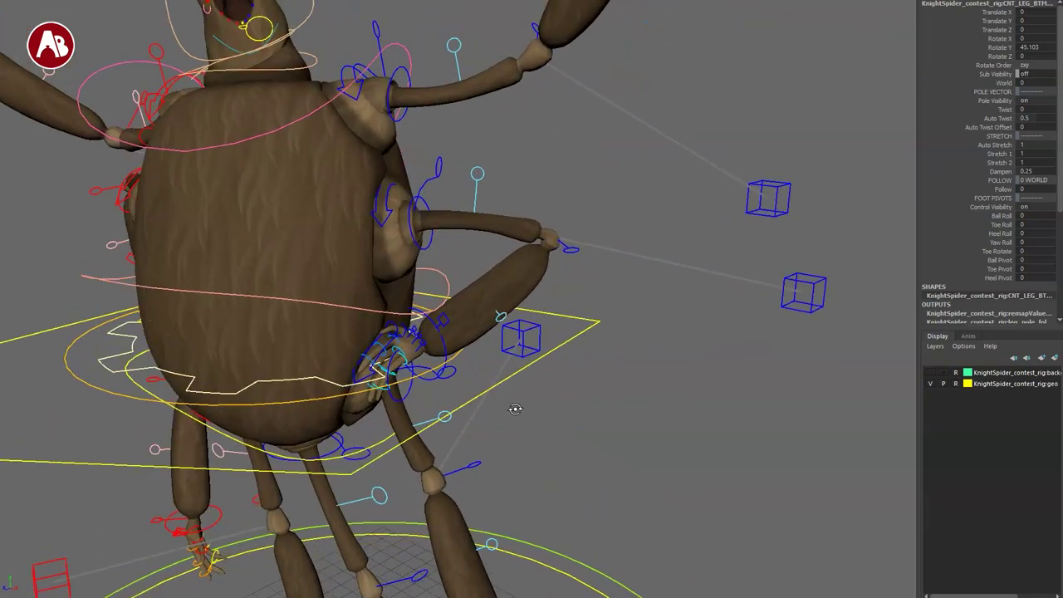
Try stretching the blue hand-on-hip arm outward by moving its elbow tweak control away from the body.
click(477, 189)
alt+drag(515, 304, 509, 302)
key(w)
drag(468, 217, 463, 206)
click(562, 250)
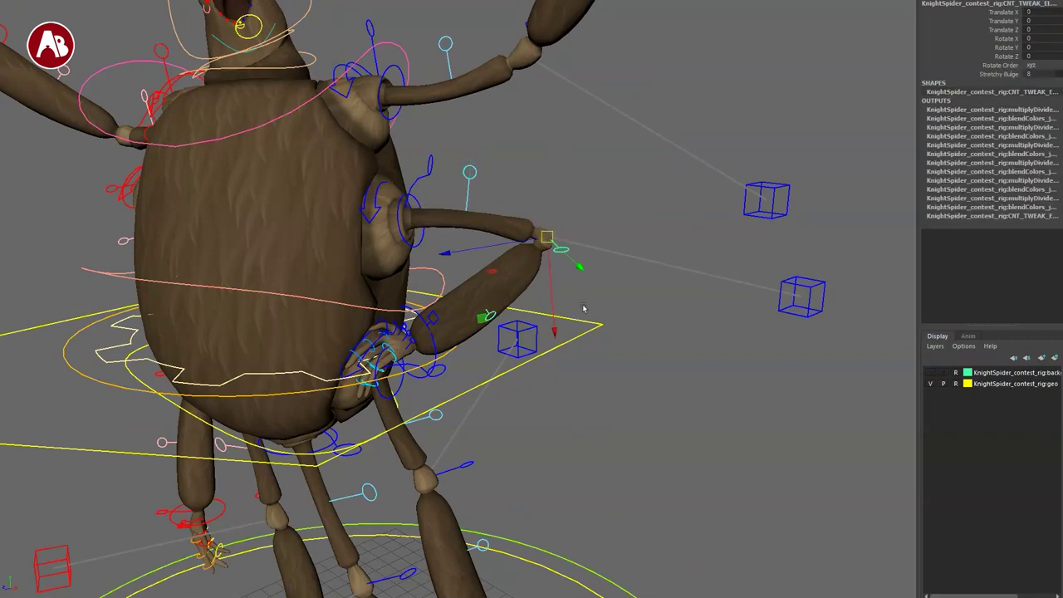
alt+middle_drag(585, 308, 534, 356)
alt+drag(534, 356, 427, 331)
drag(425, 276, 630, 232)
alt+drag(571, 300, 631, 328)
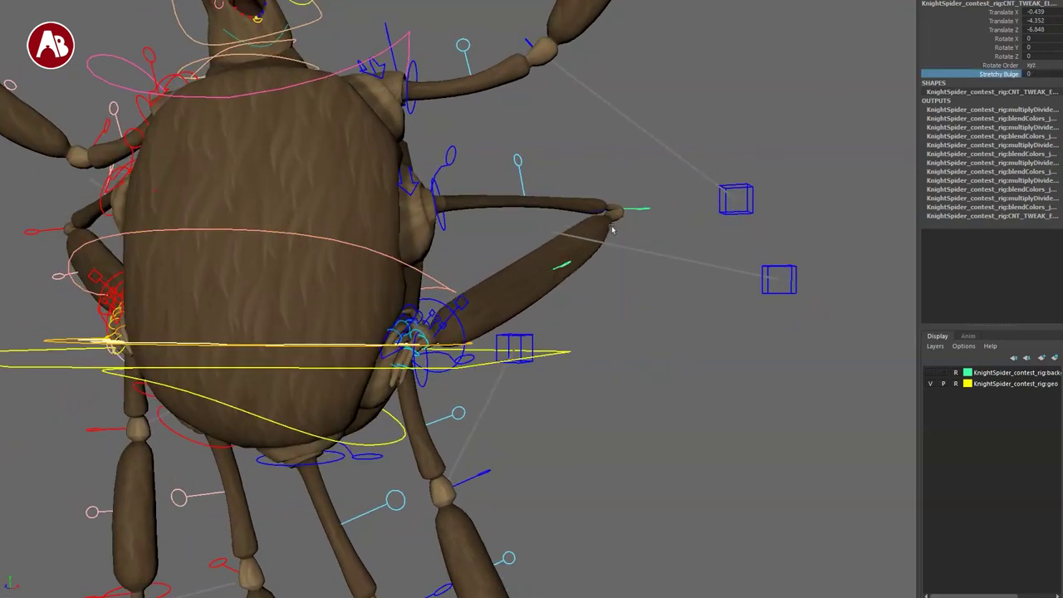
Try pulling the same arm's elbow tweak control back toward the body.
mouse_move(609, 277)
alt+mouse_down()
mouse_move(550, 310)
mouse_move(598, 292)
alt+mouse_up()
drag(650, 209, 583, 228)
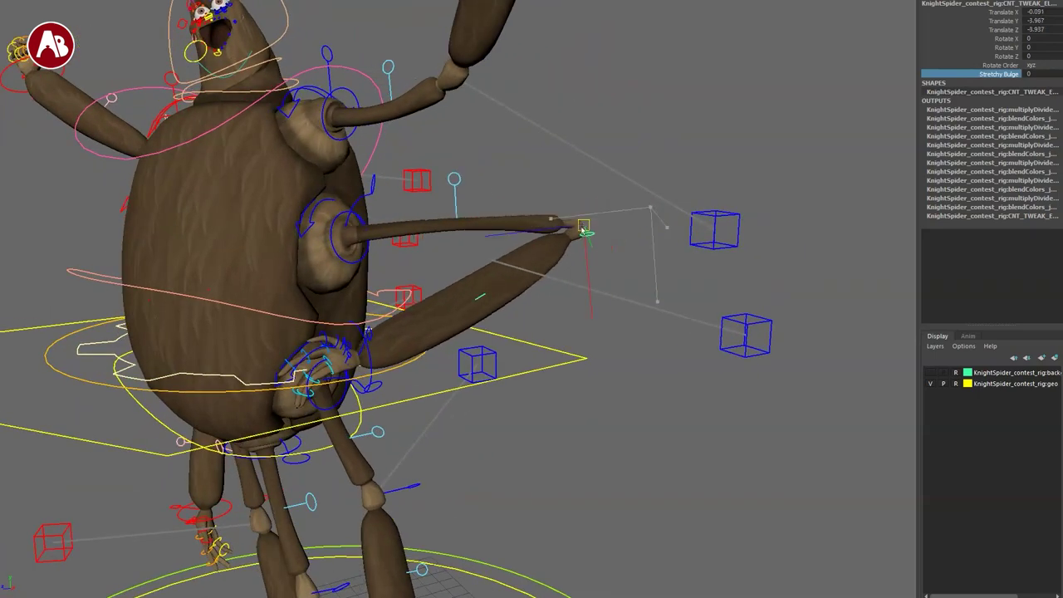
mouse_move(601, 341)
alt+mouse_down()
mouse_move(665, 354)
mouse_move(591, 323)
alt+mouse_up()
drag(581, 220, 585, 222)
Try moving the IK hand control of the blue hand-on-hip arm, undoing the move.
click(430, 359)
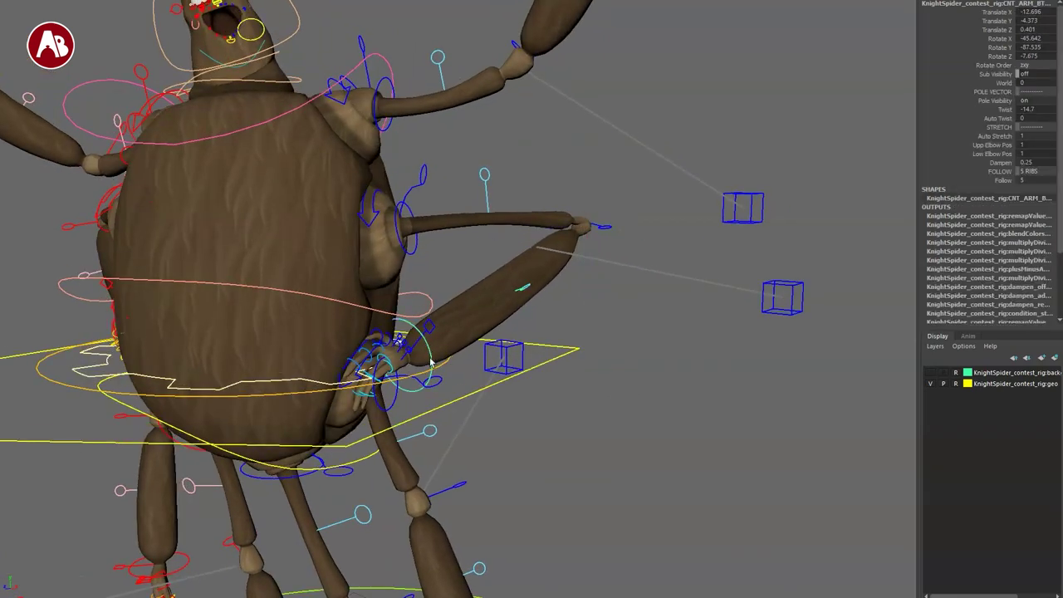
drag(405, 357, 502, 404)
key(ctrl+z)
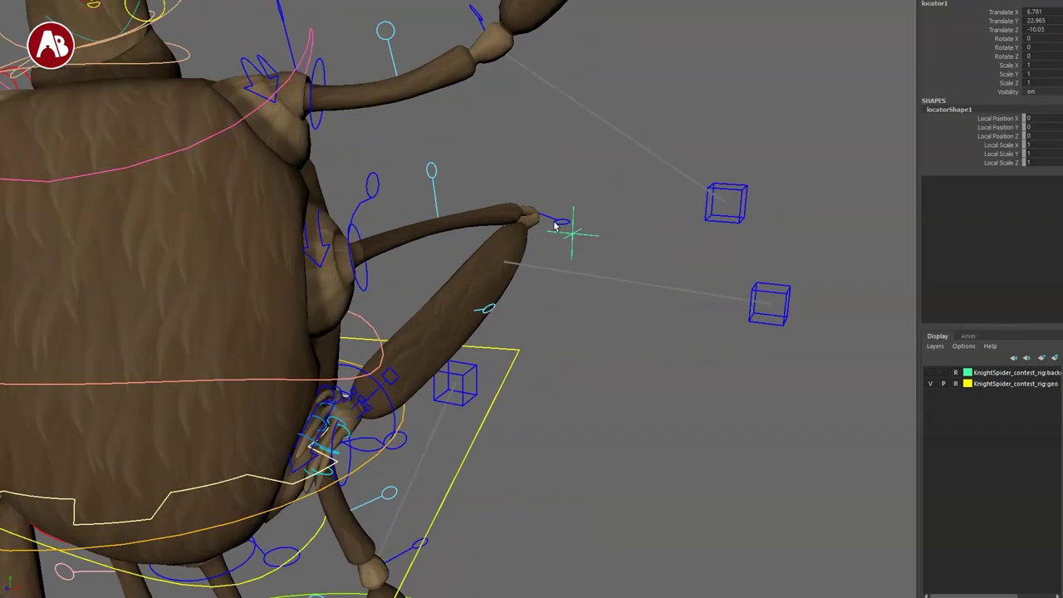
Try driving the arm's elbow tweak control from the locator by moving the locator, undoing the move.
shift+click(558, 223)
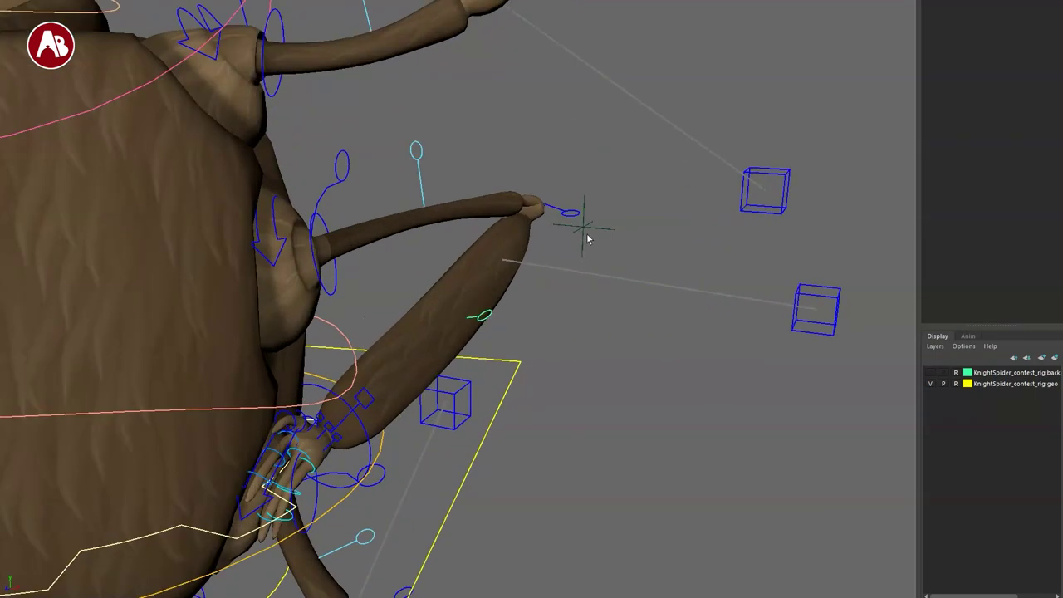
click(583, 243)
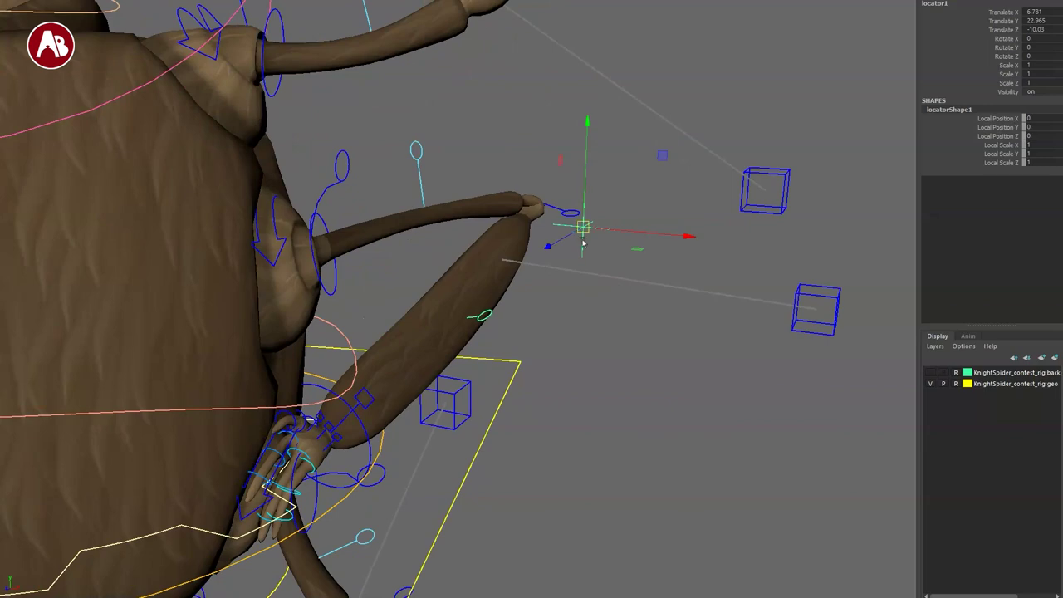
drag(584, 214, 576, 237)
key(ctrl+z)
Try moving the hand-on-hip arm's IK hand control away from the hip with the elbow locator in place.
alt+drag(397, 475, 455, 492)
click(370, 426)
scroll(511, 429, down, 5)
alt+drag(510, 429, 461, 455)
drag(423, 413, 458, 393)
Undo the hand, locator and elbow control tests on the blue hand-on-hip arm.
key(ctrl+z)
key(ctrl+z)
key(ctrl+z)
key(ctrl+z)
key(ctrl+z)
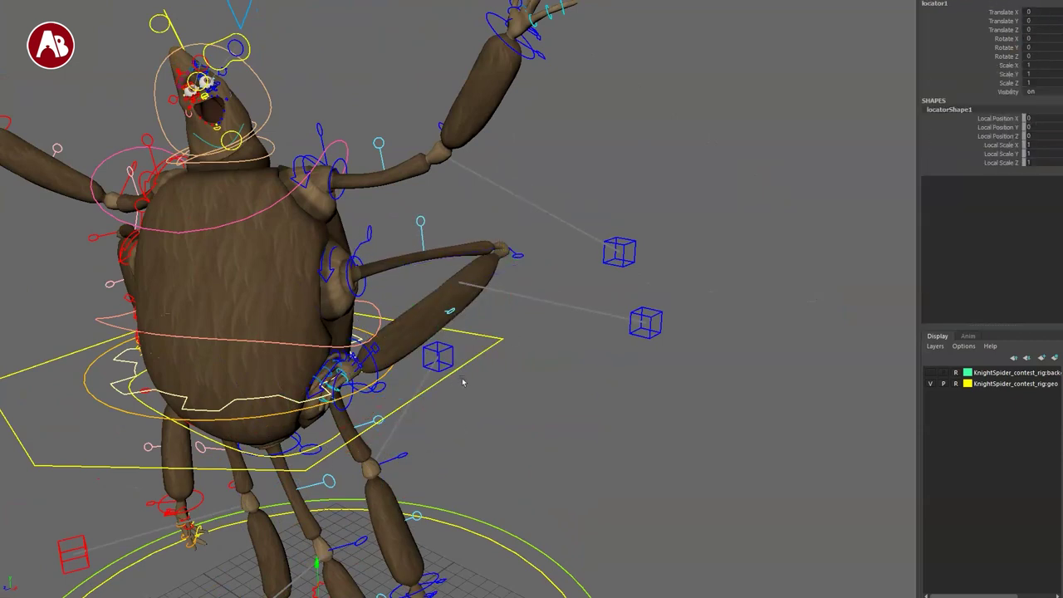
key(ctrl+z)
key(ctrl+z)
key(ctrl+z)
key(ctrl+z)
key(ctrl+z)
Examine the full character's pose and its leg and foot controls from several angles.
alt+drag(402, 409, 429, 369)
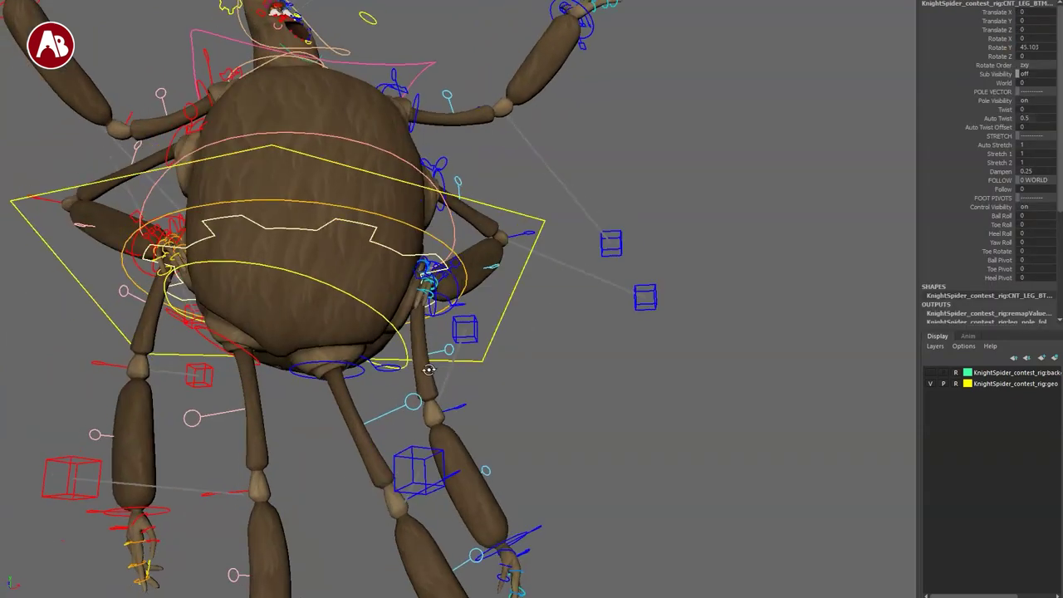
alt+middle_drag(428, 369, 562, 401)
alt+drag(562, 401, 493, 416)
alt+middle_drag(493, 417, 503, 268)
alt+right_drag(503, 268, 268, 258)
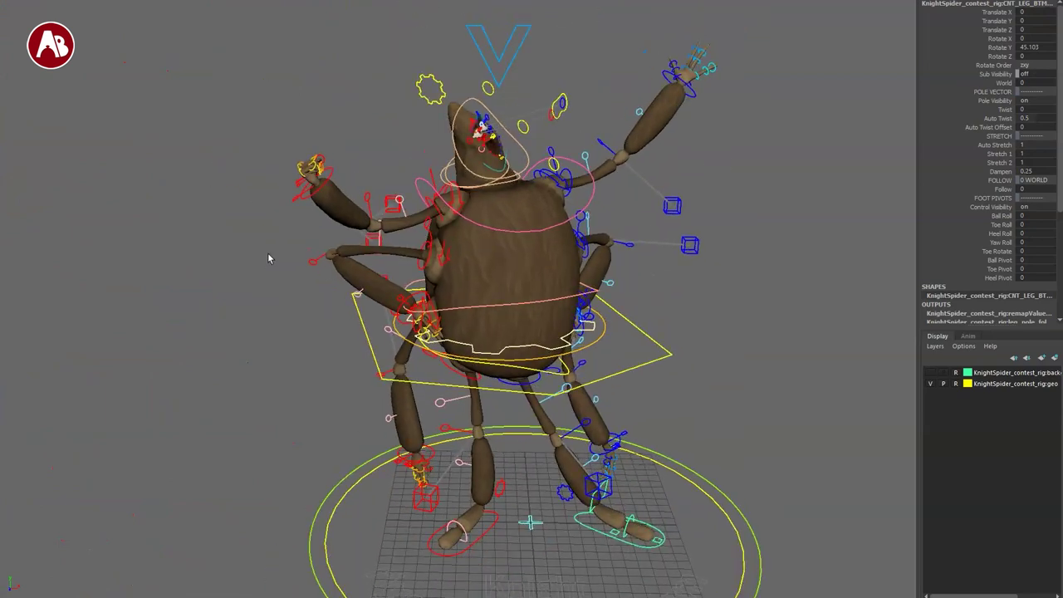
drag(309, 259, 250, 268)
key(ctrl+z)
click(613, 538)
alt+drag(598, 532, 440, 475)
alt+drag(387, 402, 371, 484)
Check the attributes of the red leg's pole vector and knee tweak controls, and clear the selection.
click(337, 420)
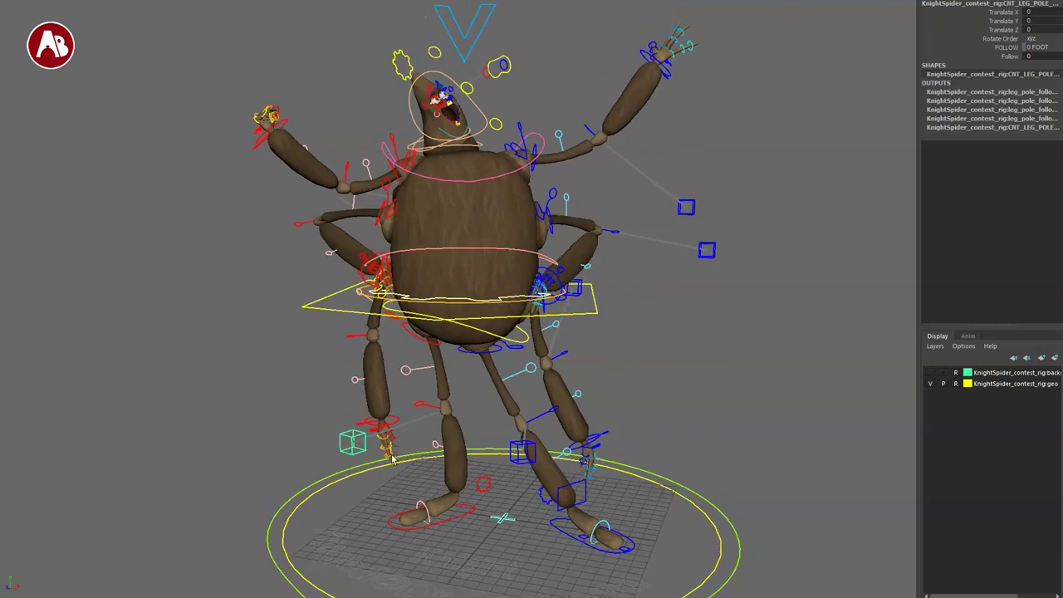
click(419, 404)
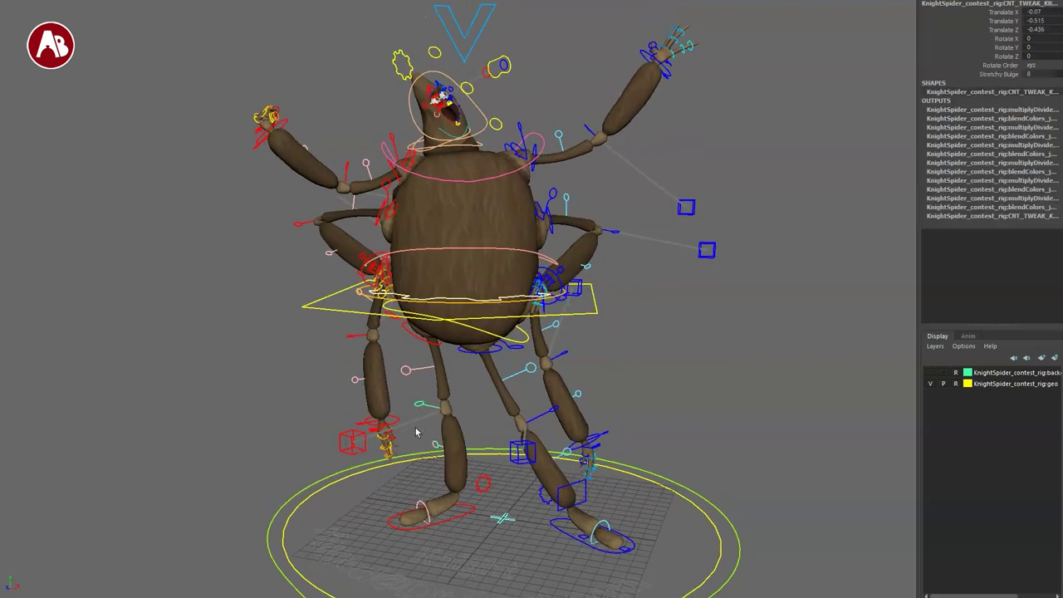
alt+right_drag(438, 403, 420, 370)
click(252, 363)
click(411, 364)
click(403, 434)
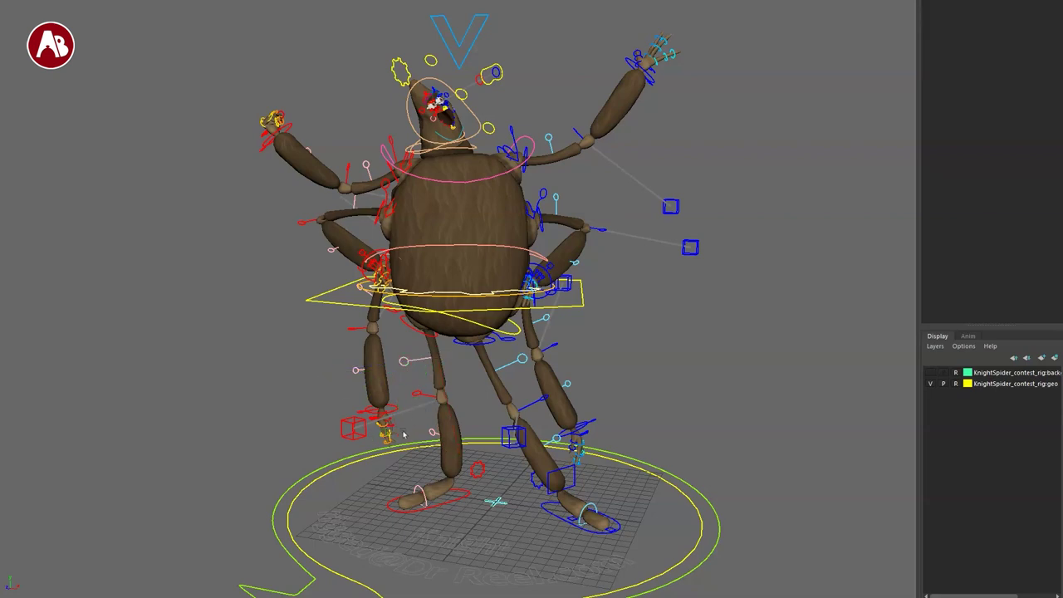
Examine the complete rigged character from all sides with no control selected.
alt+drag(232, 422, 733, 404)
alt+drag(334, 380, 265, 392)
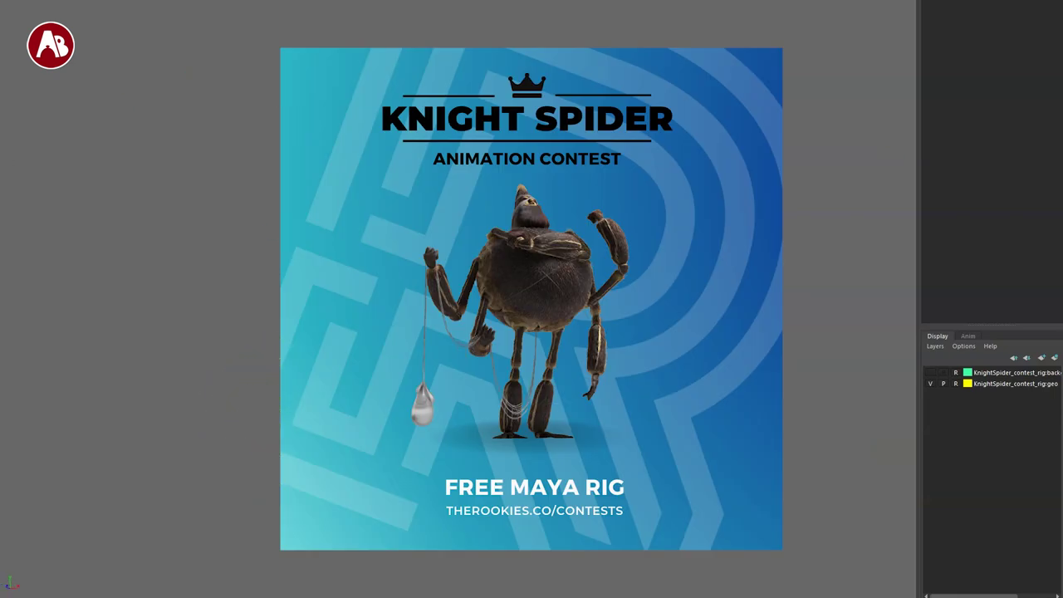
alt+drag(465, 391, 581, 397)
alt+drag(376, 403, 417, 392)
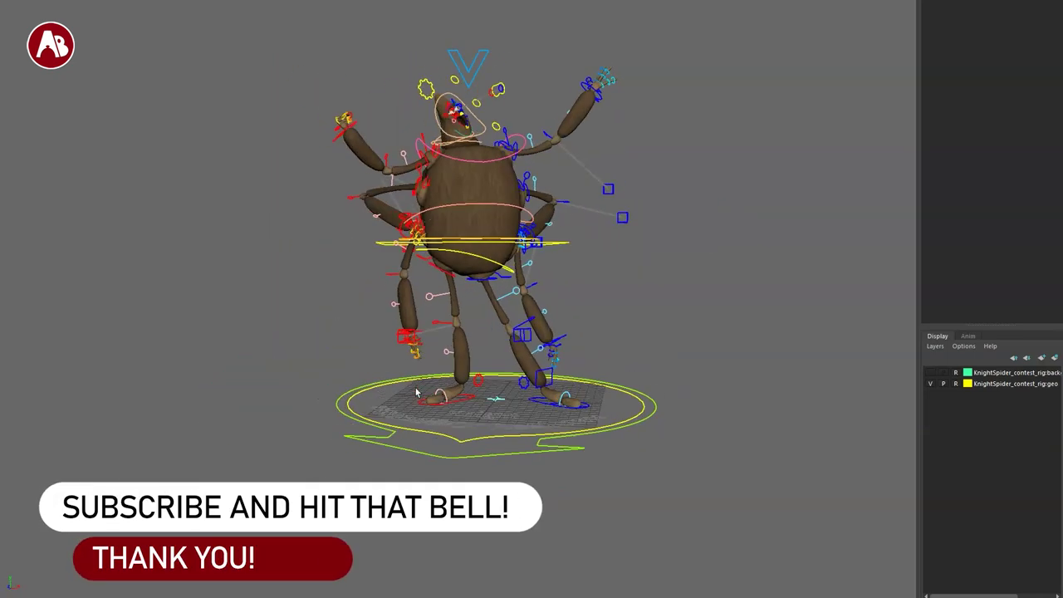
alt+drag(307, 363, 745, 371)
alt+middle_drag(455, 374, 480, 398)
alt+drag(382, 392, 490, 373)
alt+middle_drag(410, 390, 366, 387)
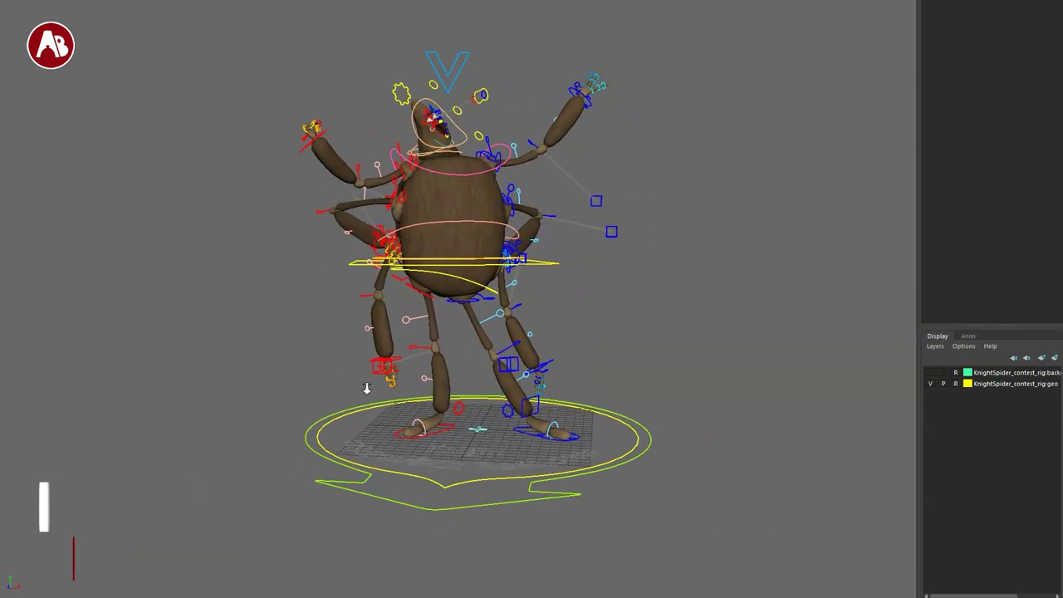
alt+right_drag(365, 387, 389, 399)
alt+drag(343, 371, 285, 364)
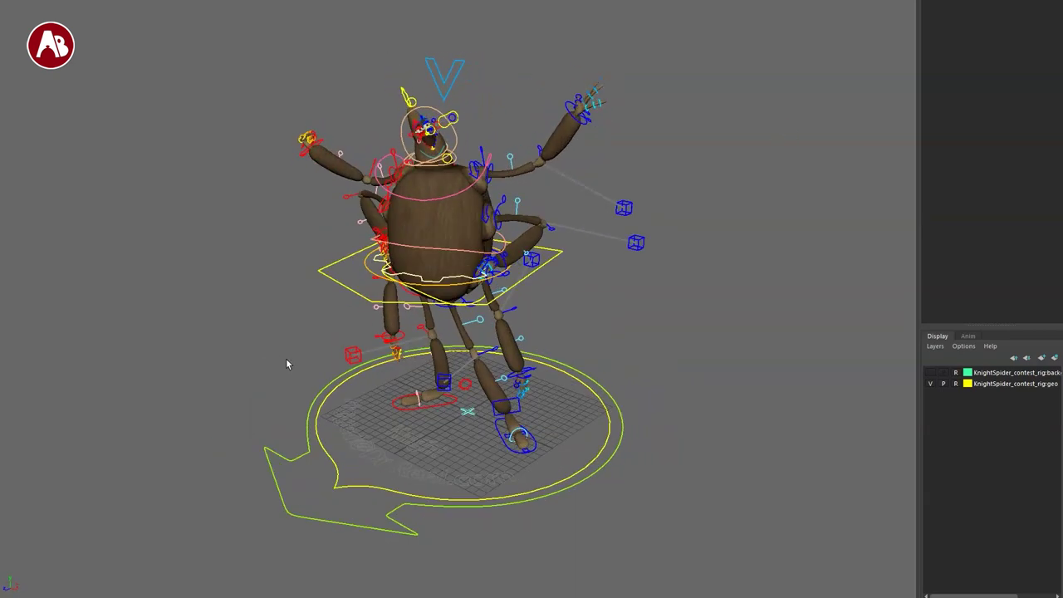